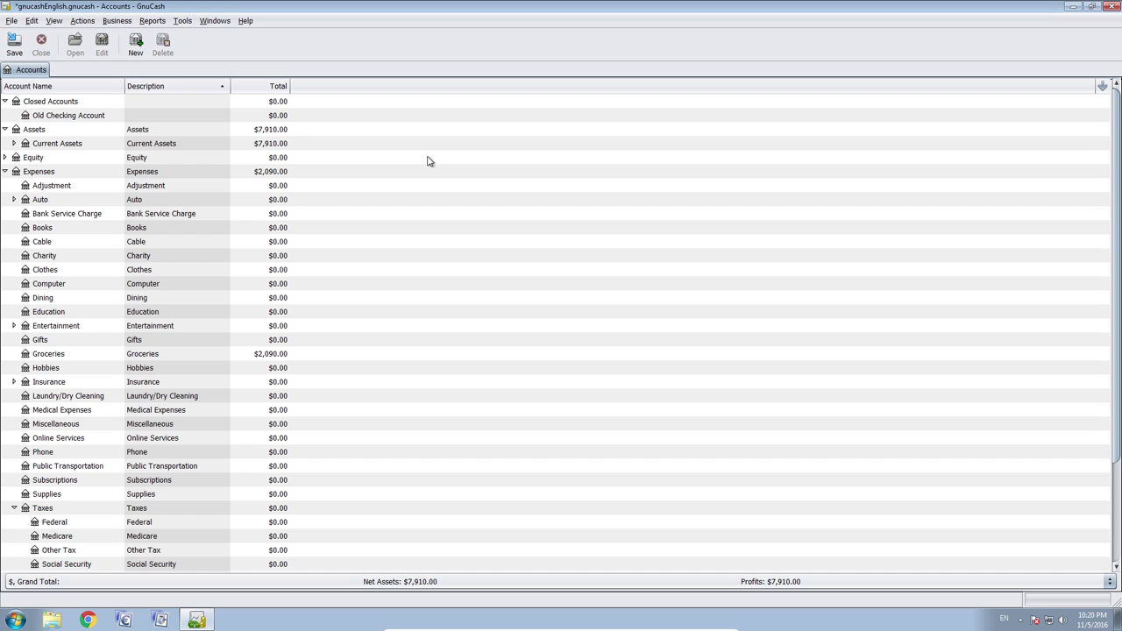
- Save the accounts file
key(ctrl+s)
click(126, 24)
mouse_move(138, 38)
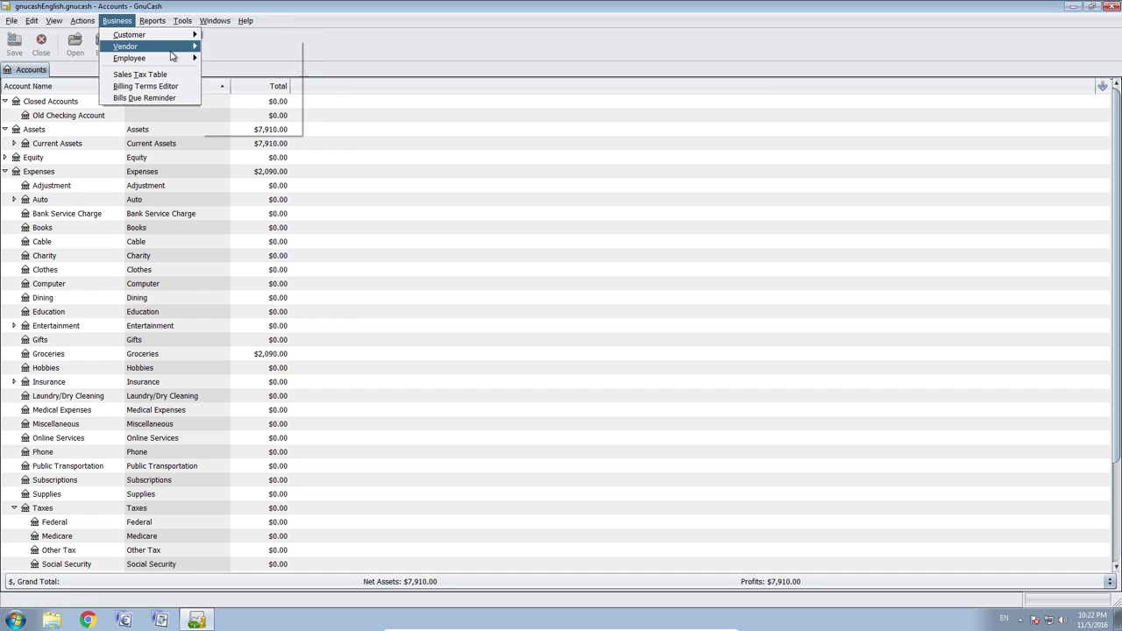
mouse_move(172, 51)
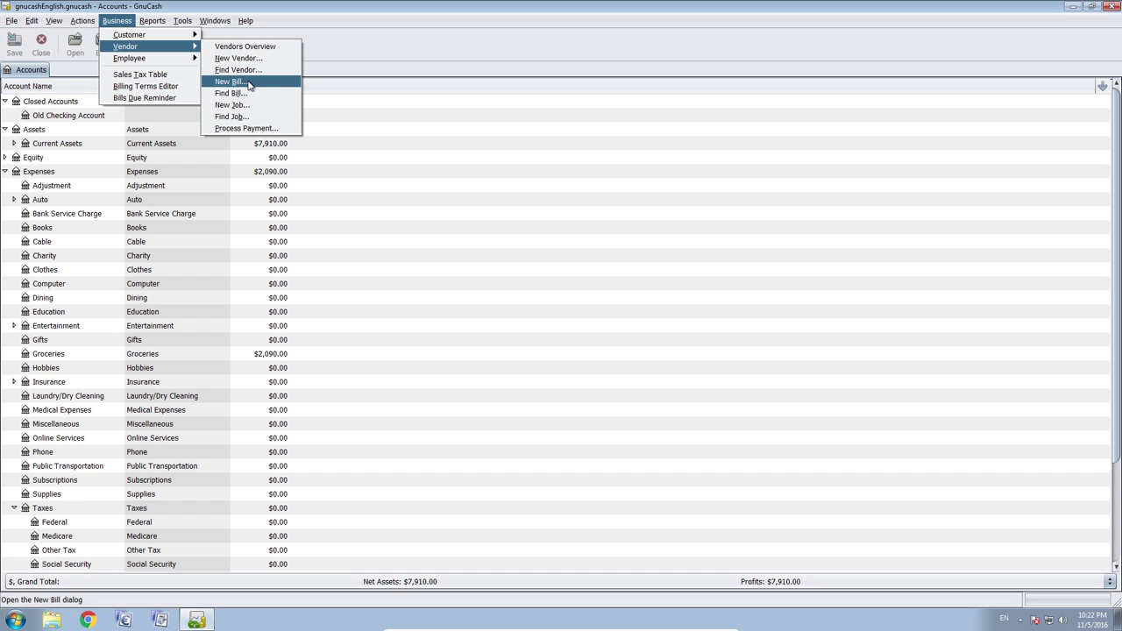
mouse_move(165, 37)
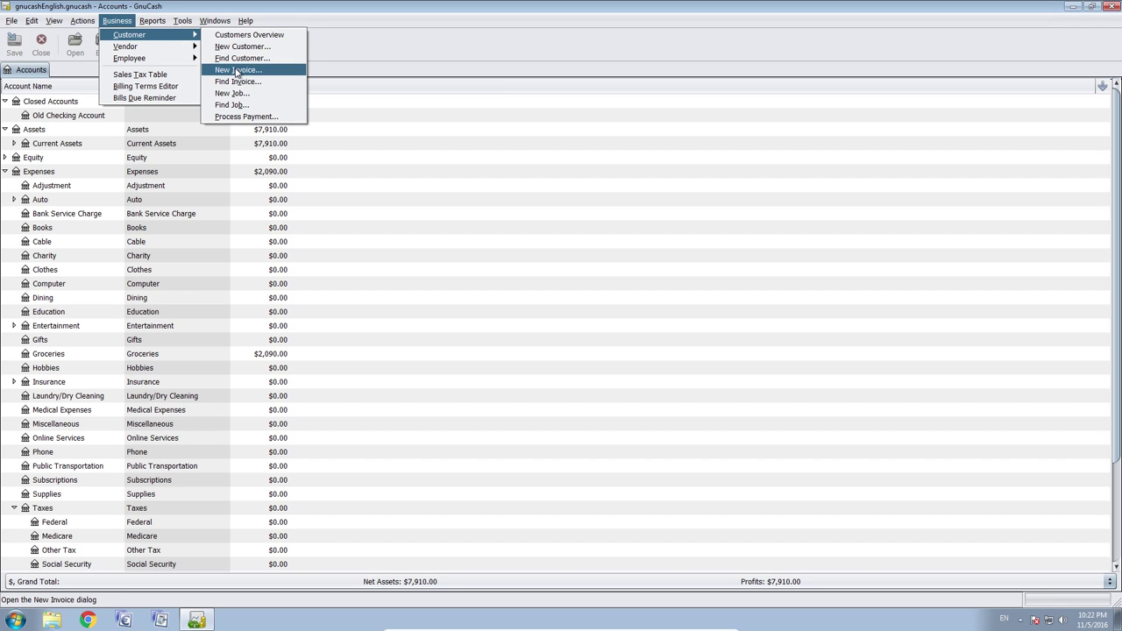
click(372, 32)
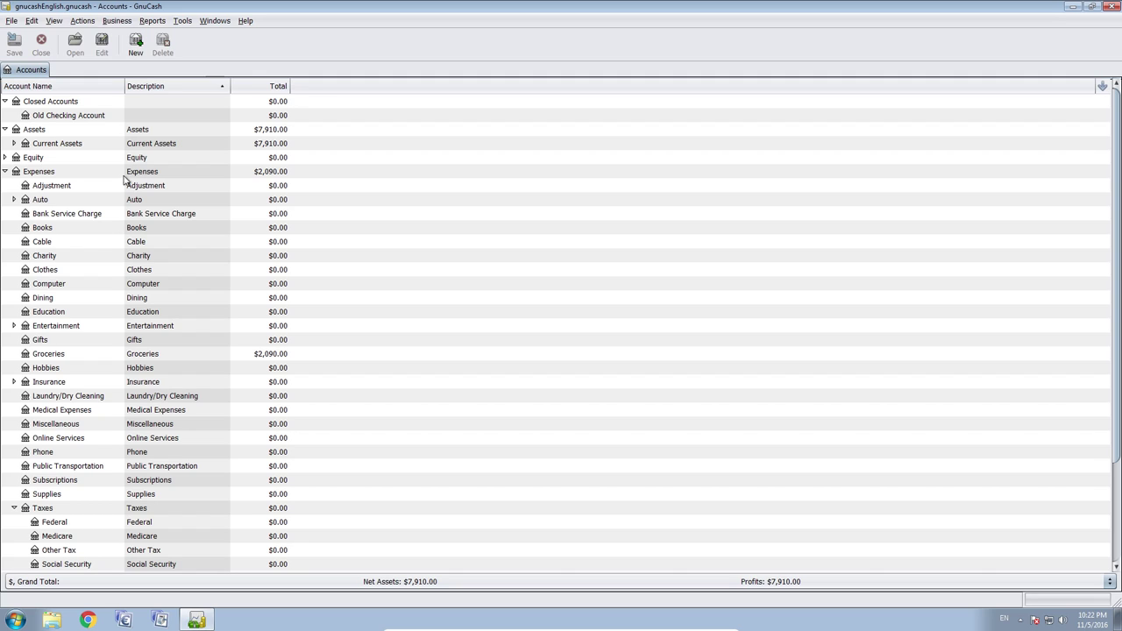
- Start a new account under Assets with the account type A/Receivable
click(86, 131)
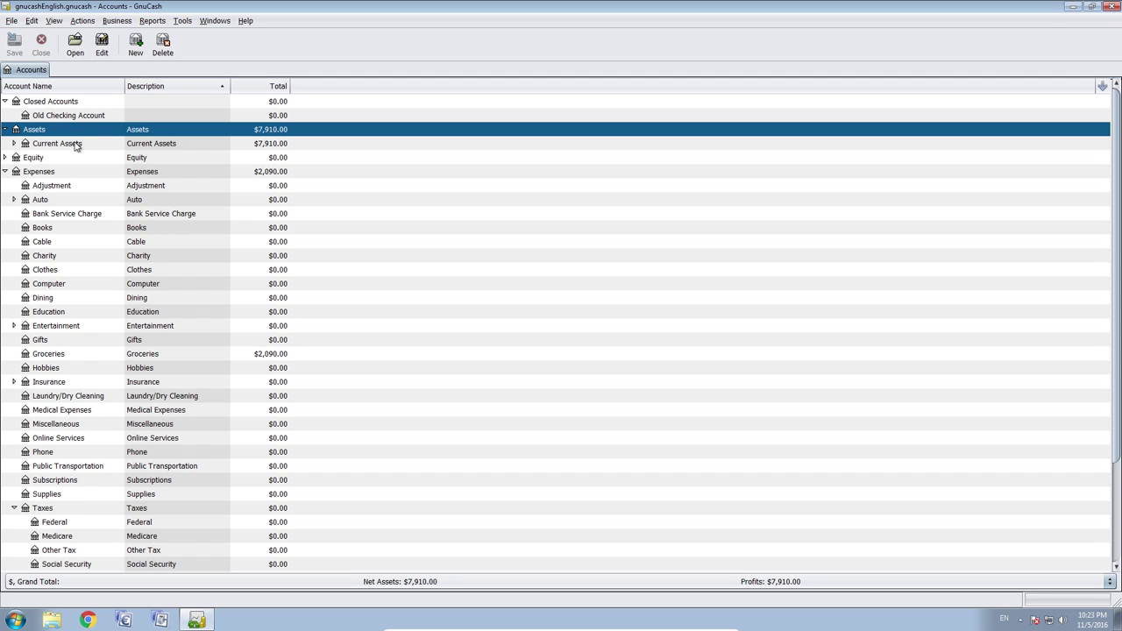
right_click(98, 132)
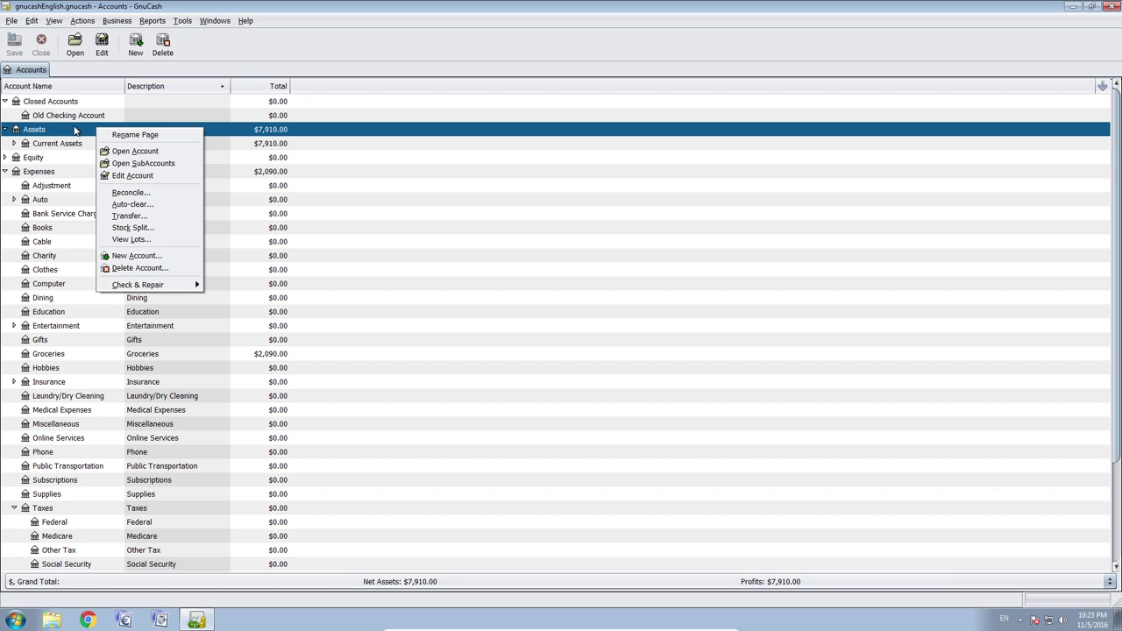
click(135, 255)
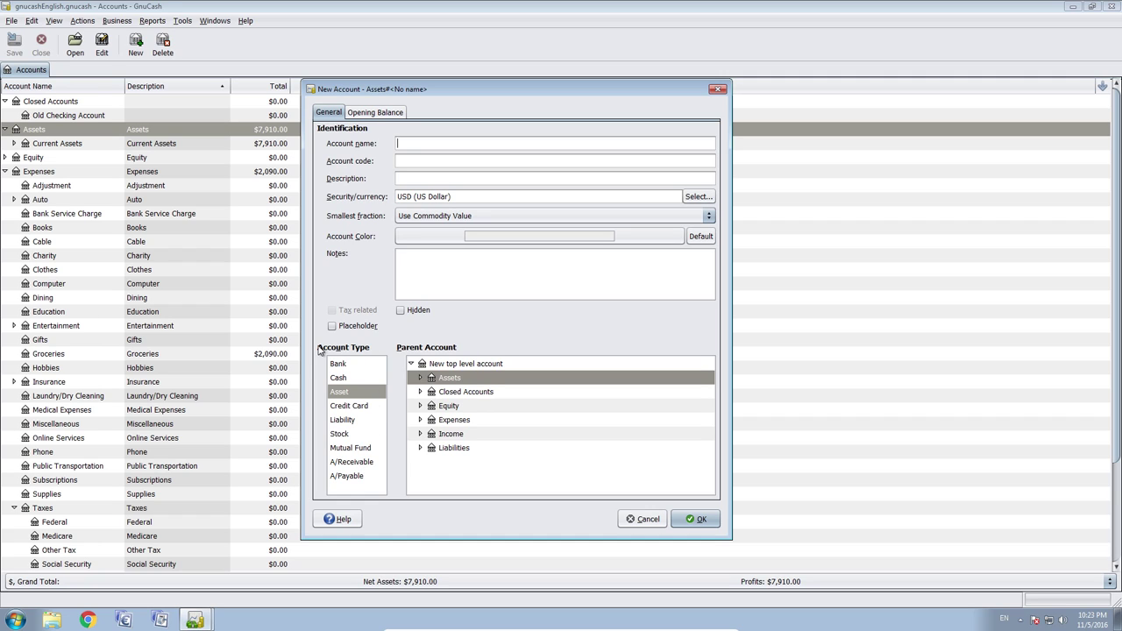
click(360, 465)
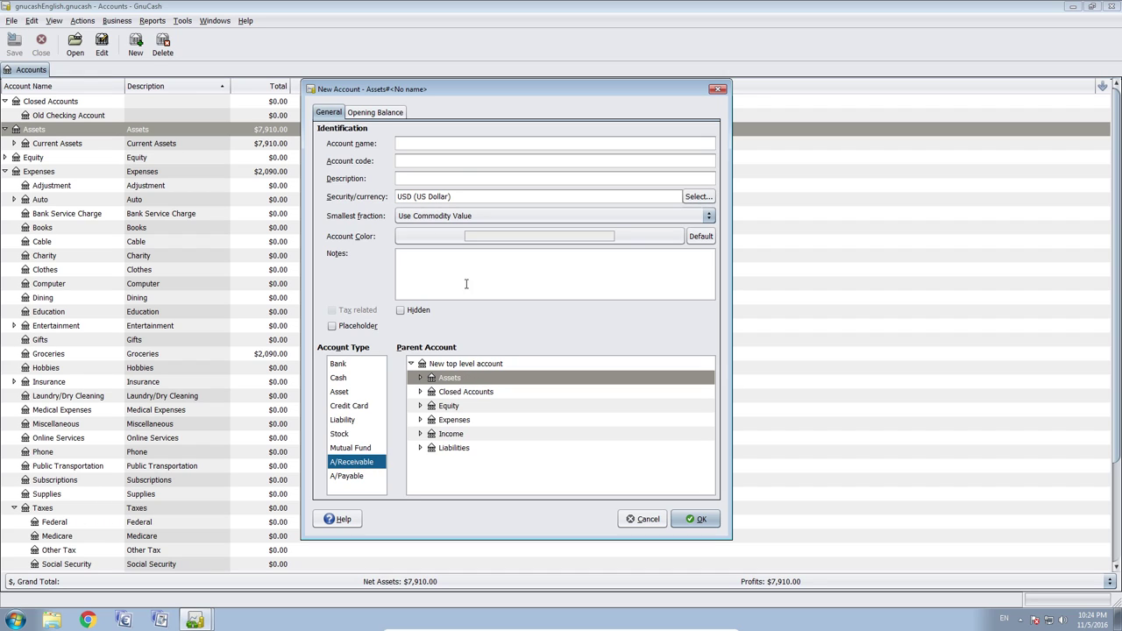
- Name the new receivable account "Accounts Revievable"
click(480, 147)
text("Accou)
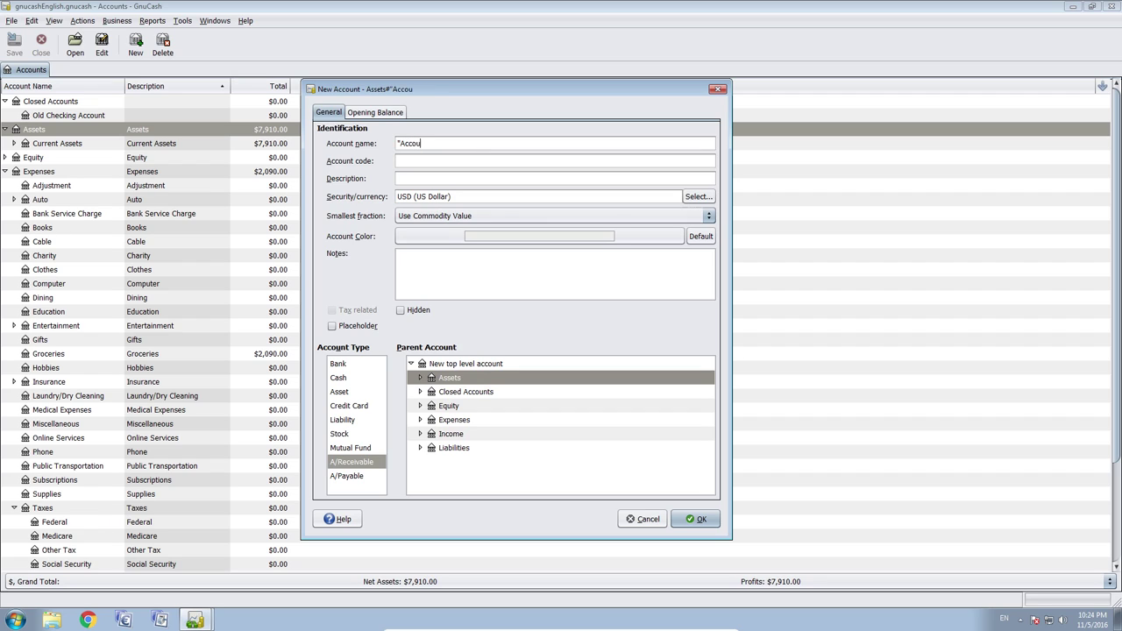
key(BackSpace)
key(BackSpace)
key(BackSpace)
key(BackSpace)
key(BackSpace)
text(Accounts RE)
key(BackSpace)
text(evievable)
- Set the new account's smallest fraction to 1/100, create it and select it in the account list
click(574, 218)
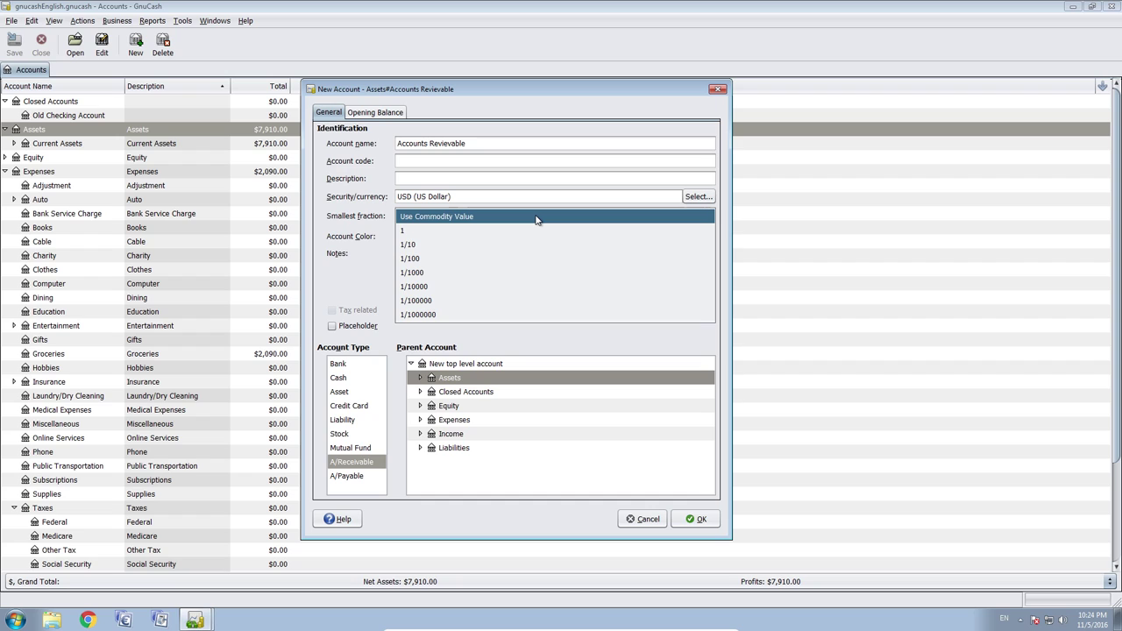
click(470, 259)
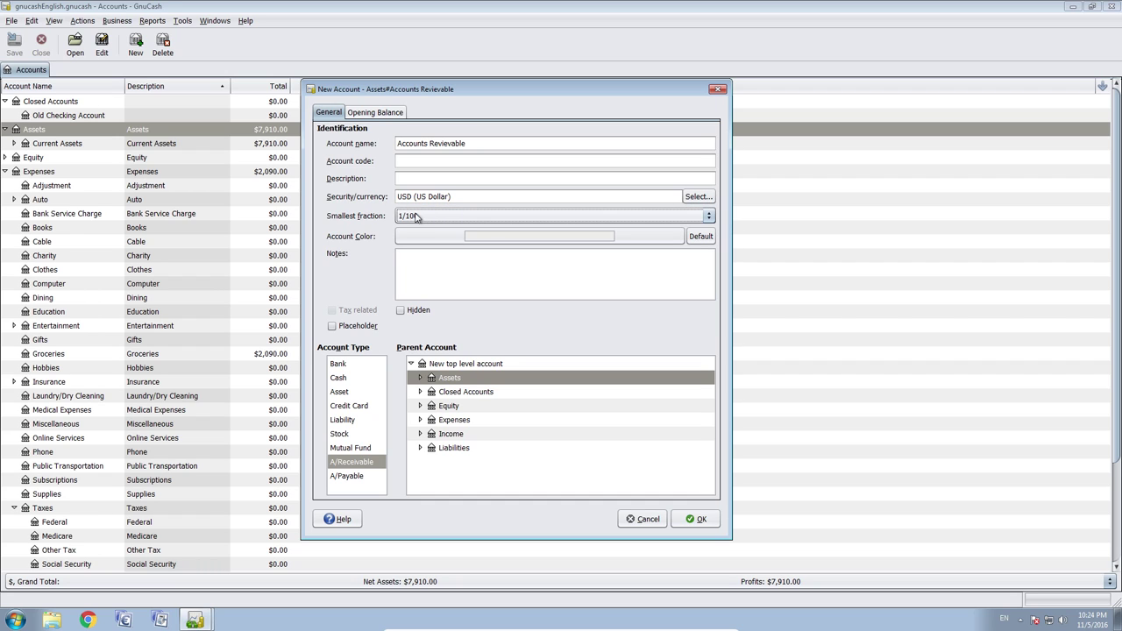
click(701, 522)
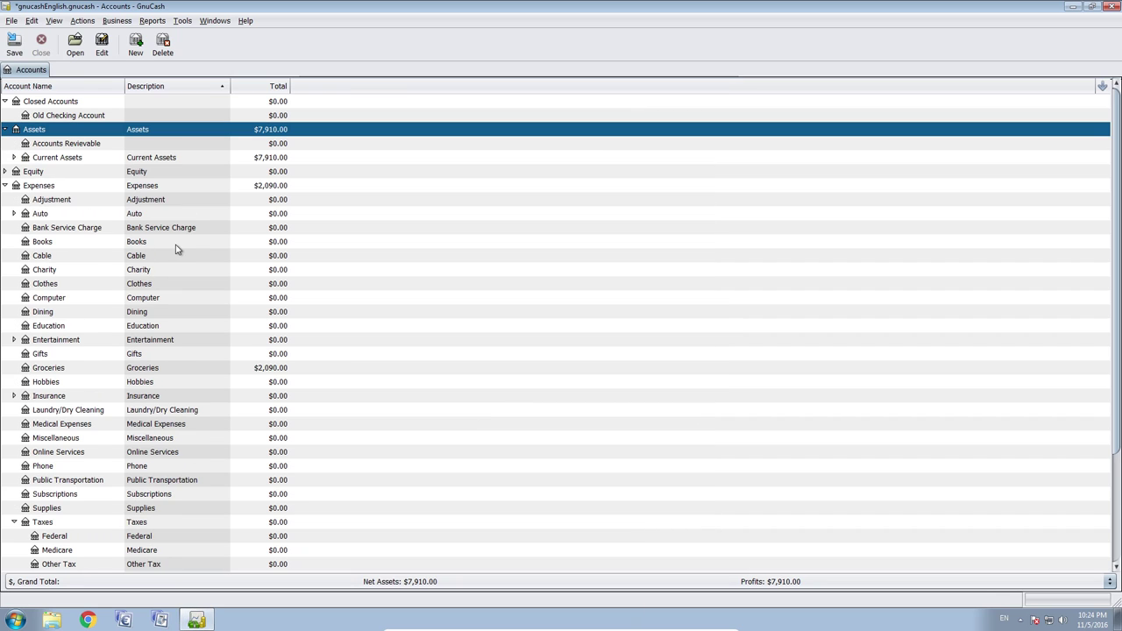
click(94, 145)
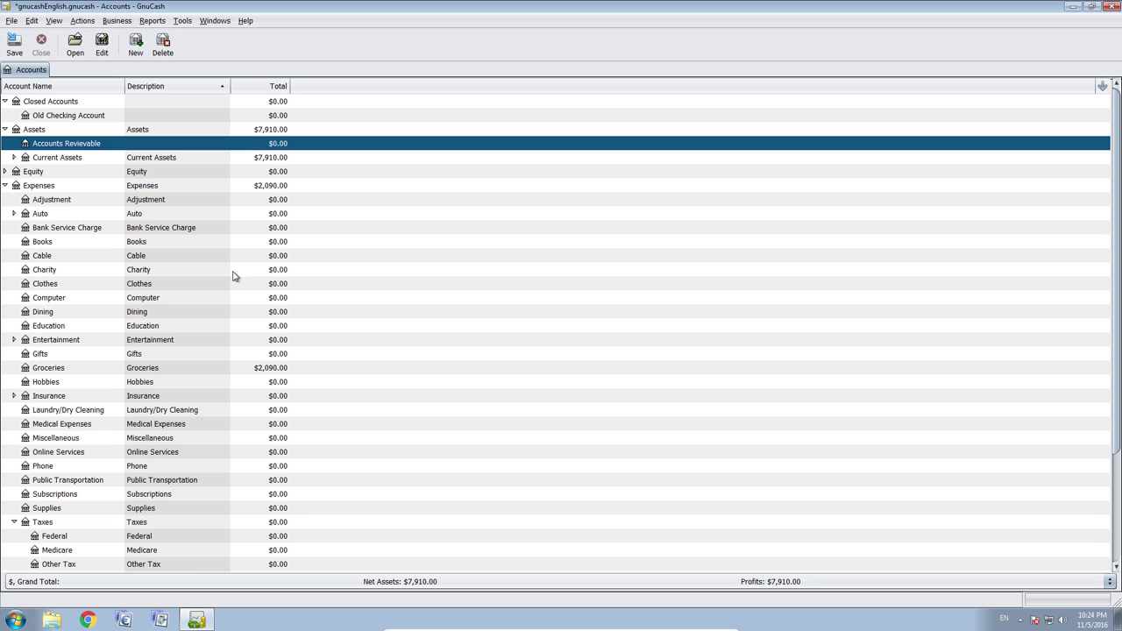
- Create an account named "Sales" of type Income under the Income parent account
scroll(235, 277, down, 2)
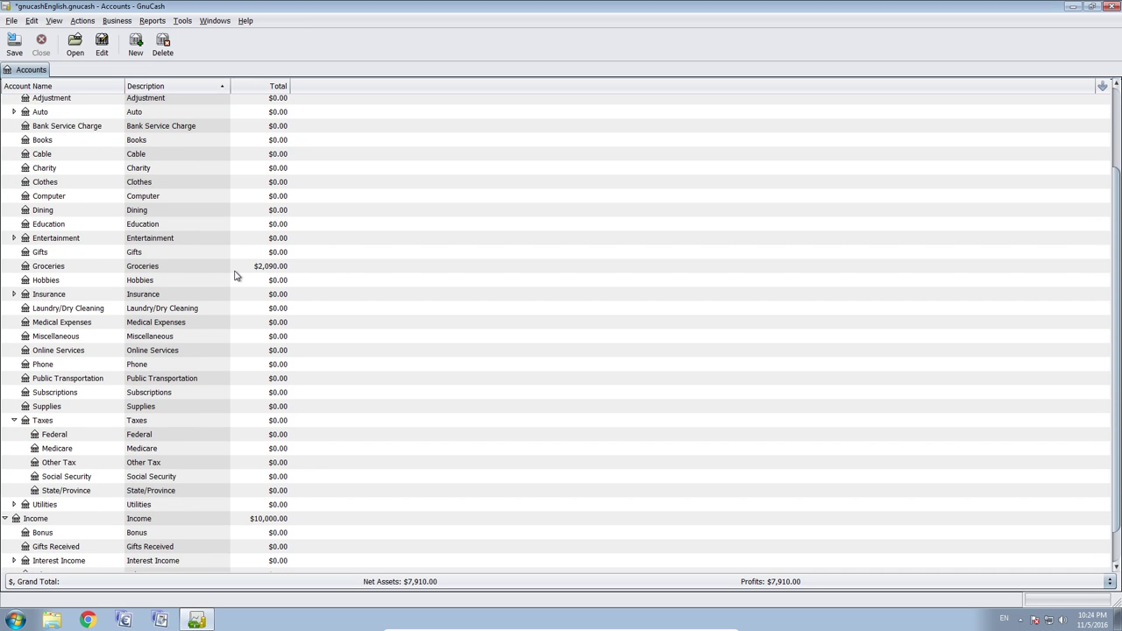
scroll(235, 276, down, 1)
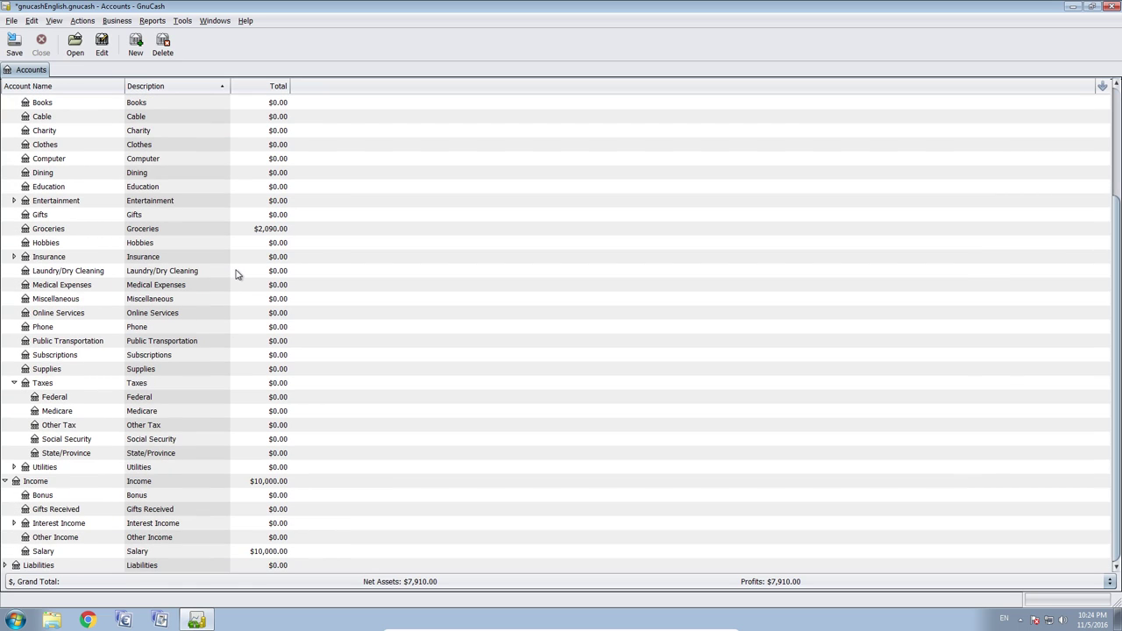
click(91, 488)
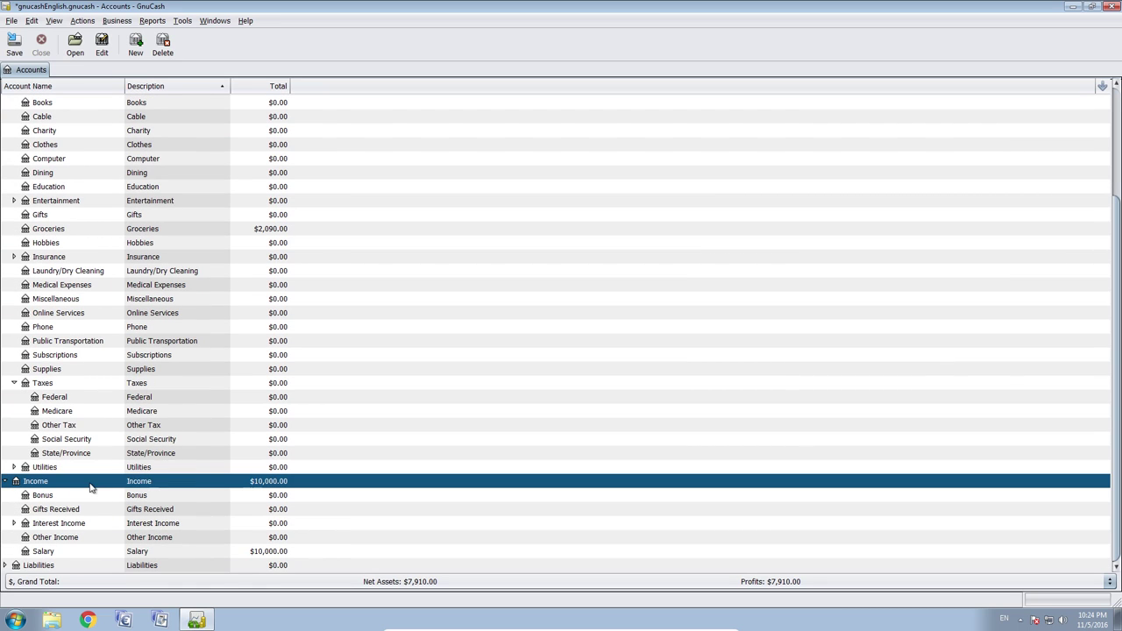
right_click(91, 487)
click(181, 444)
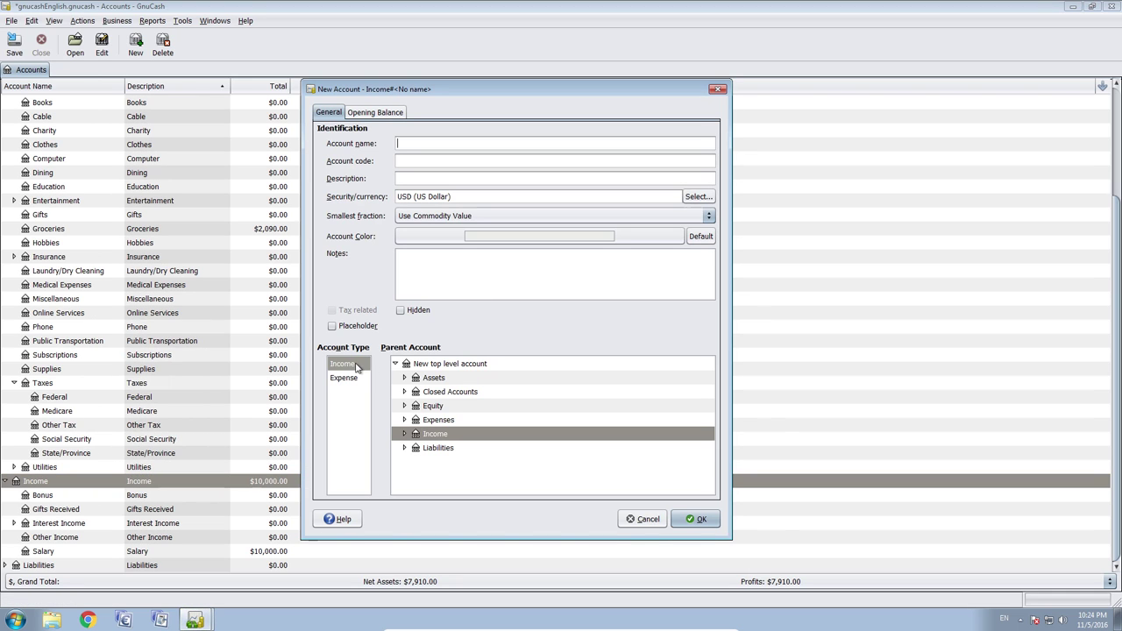
click(510, 438)
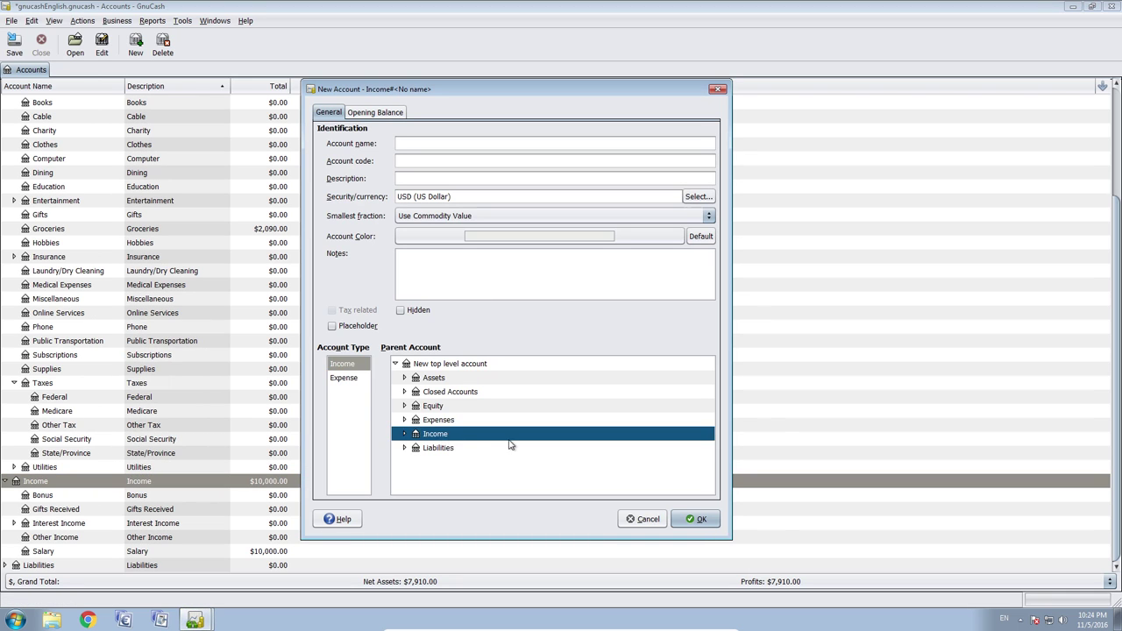
click(463, 145)
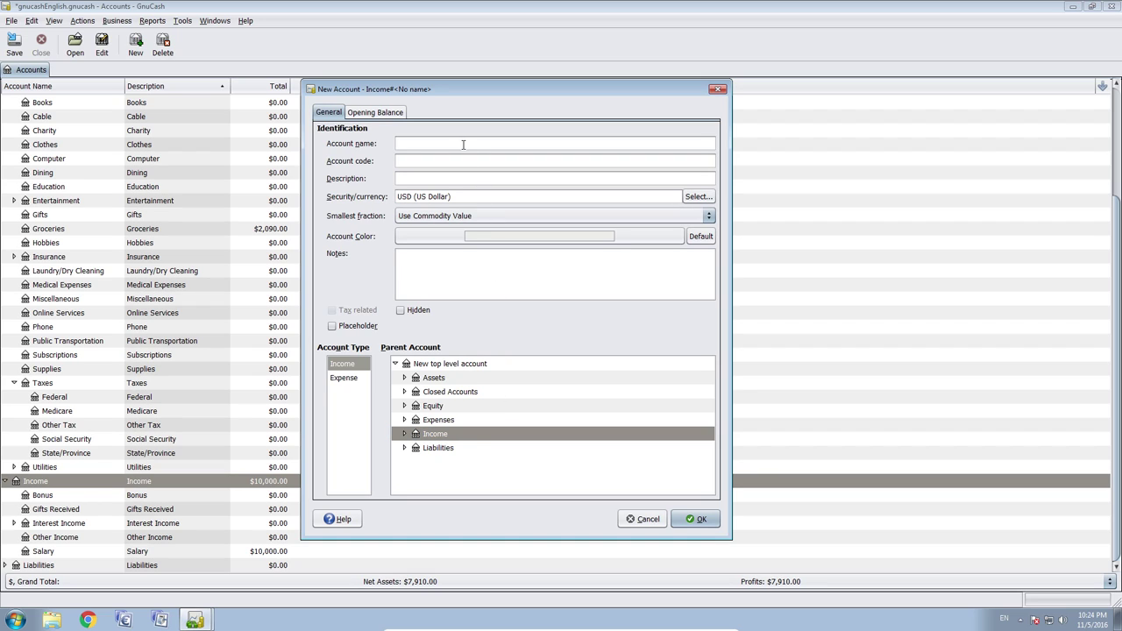
text(Sales)
click(703, 520)
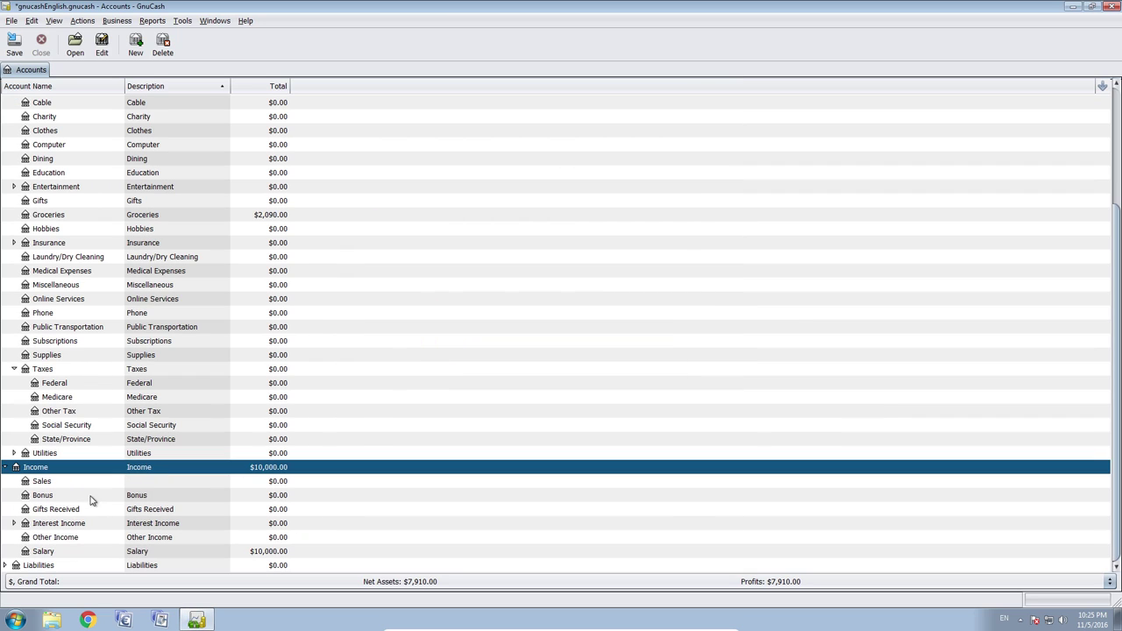
- Examine the Sales account, the Taxes account with its Federal subaccount, and the parent Expenses account
click(92, 482)
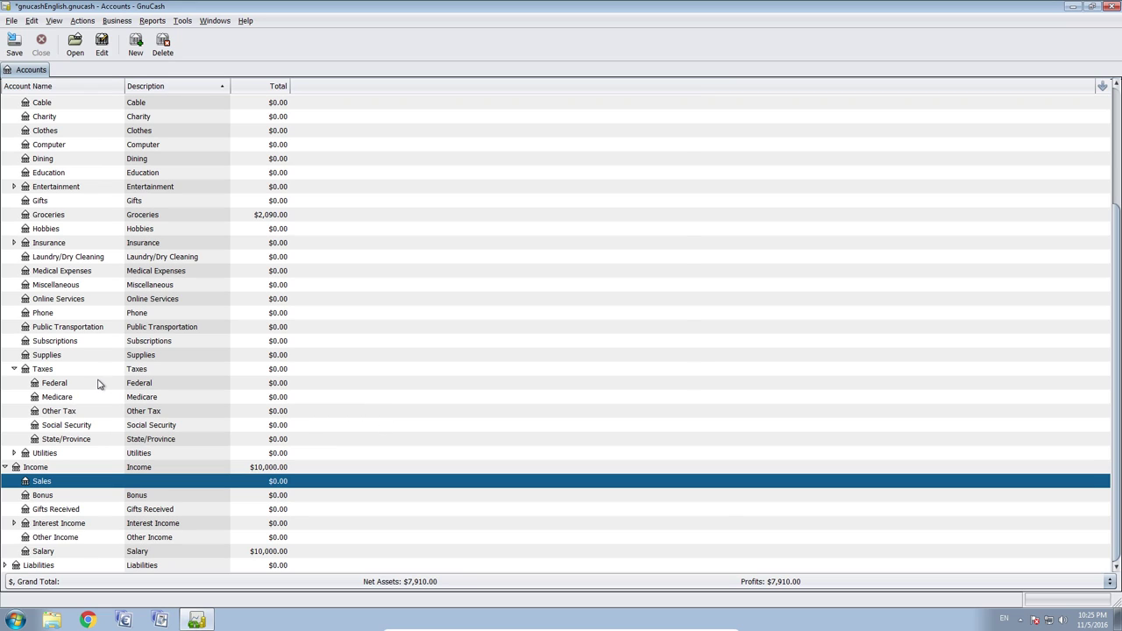
click(67, 372)
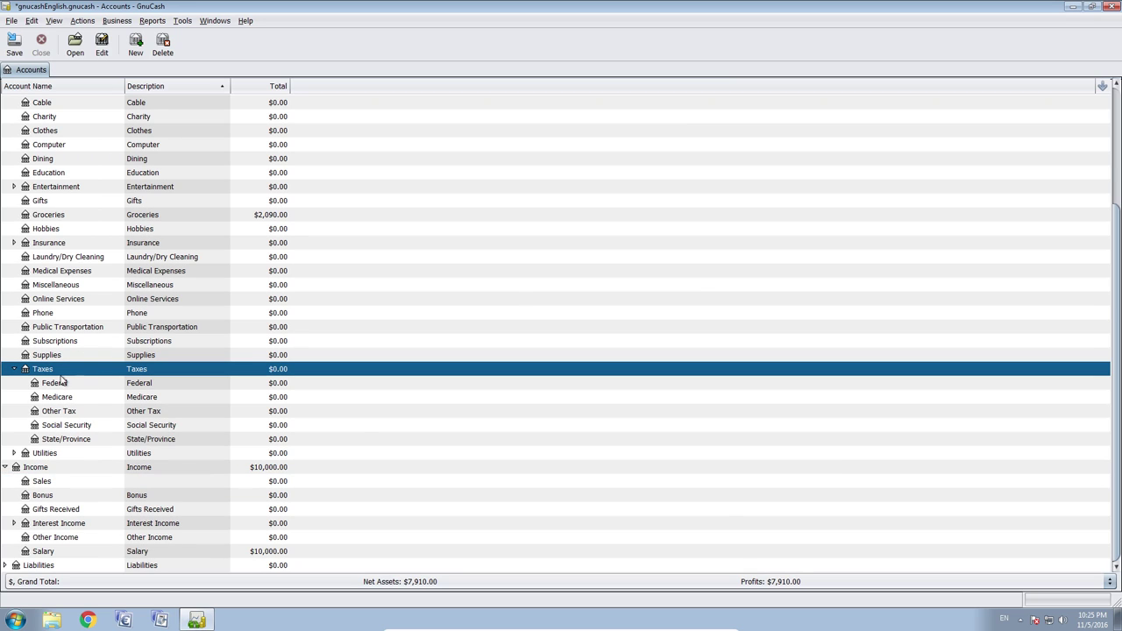
click(80, 383)
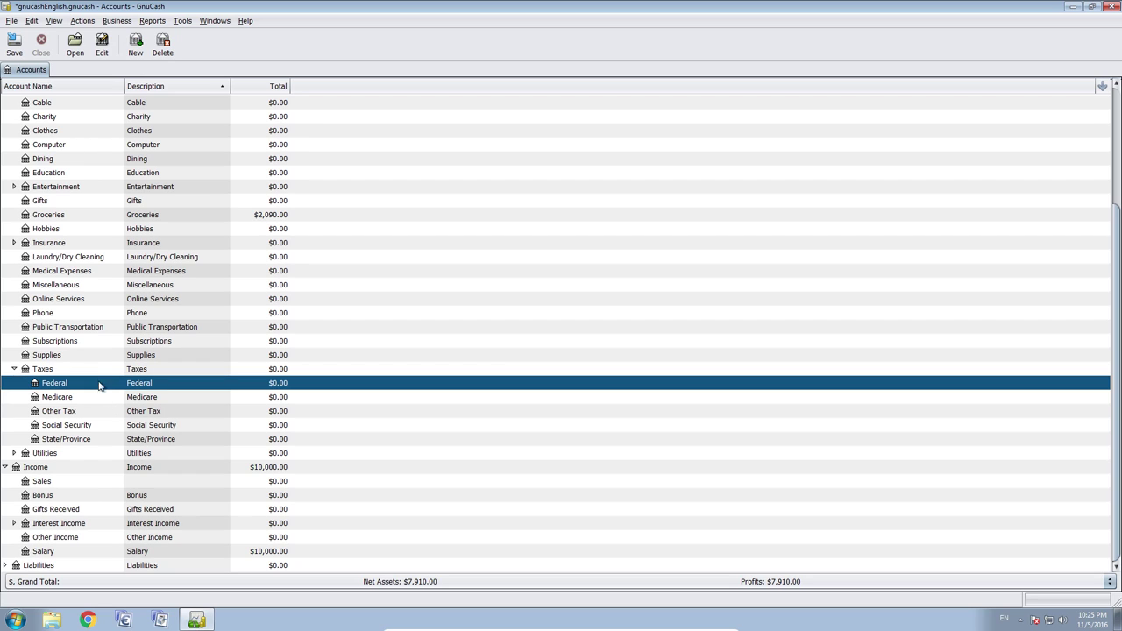
click(99, 371)
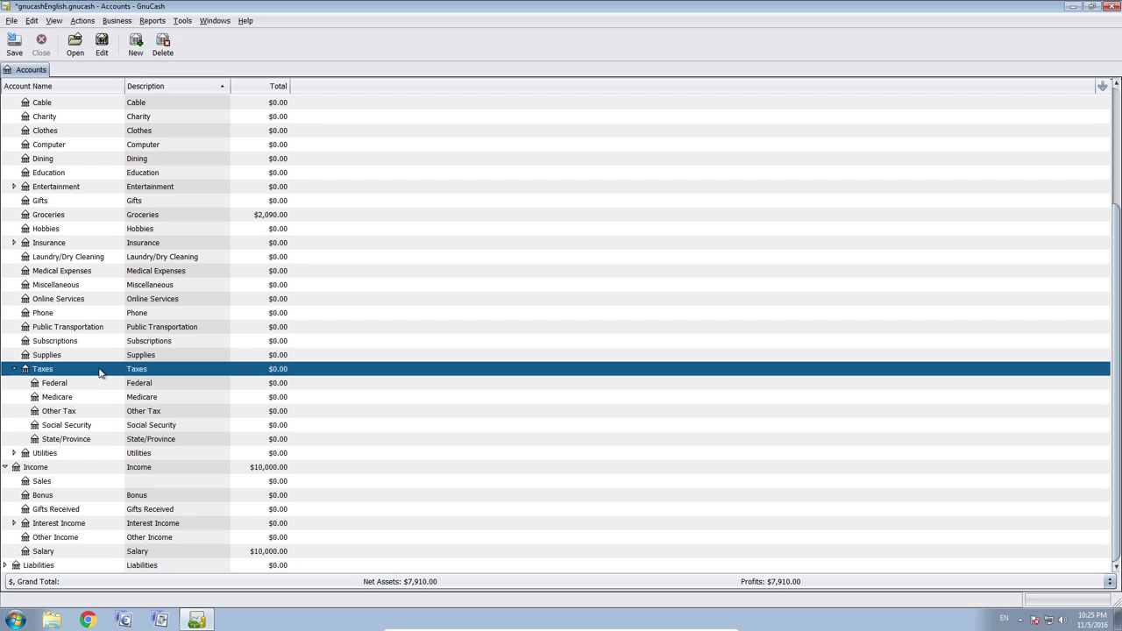
scroll(99, 372, up, 4)
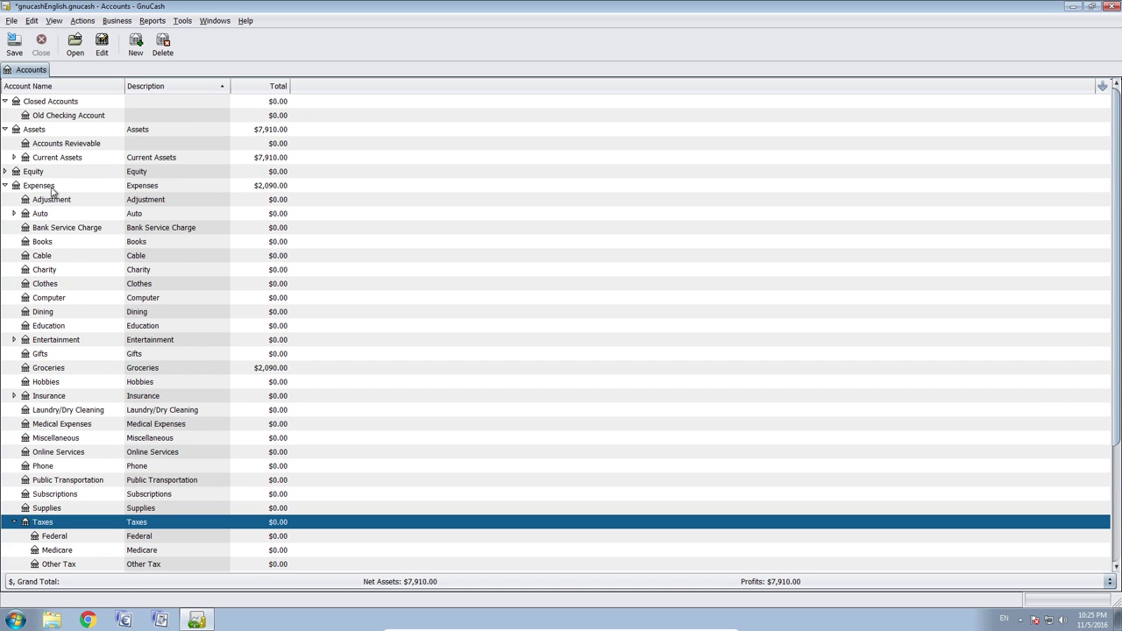
click(44, 185)
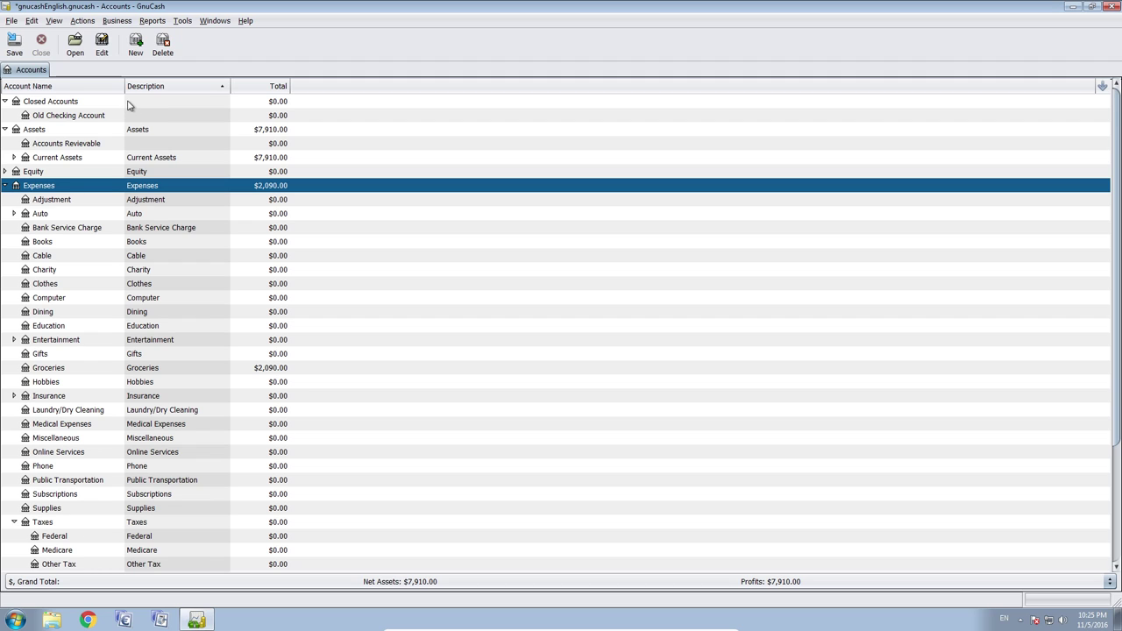
- Start a new customer invoice and move its dialog away from the account names
click(85, 22)
mouse_move(110, 25)
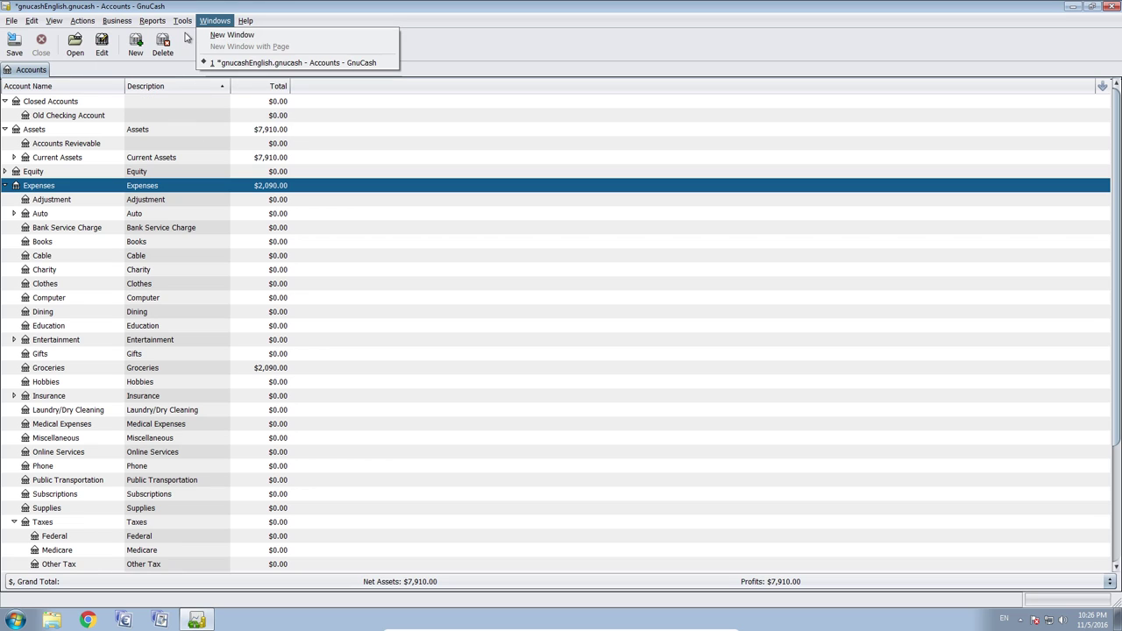
mouse_move(120, 37)
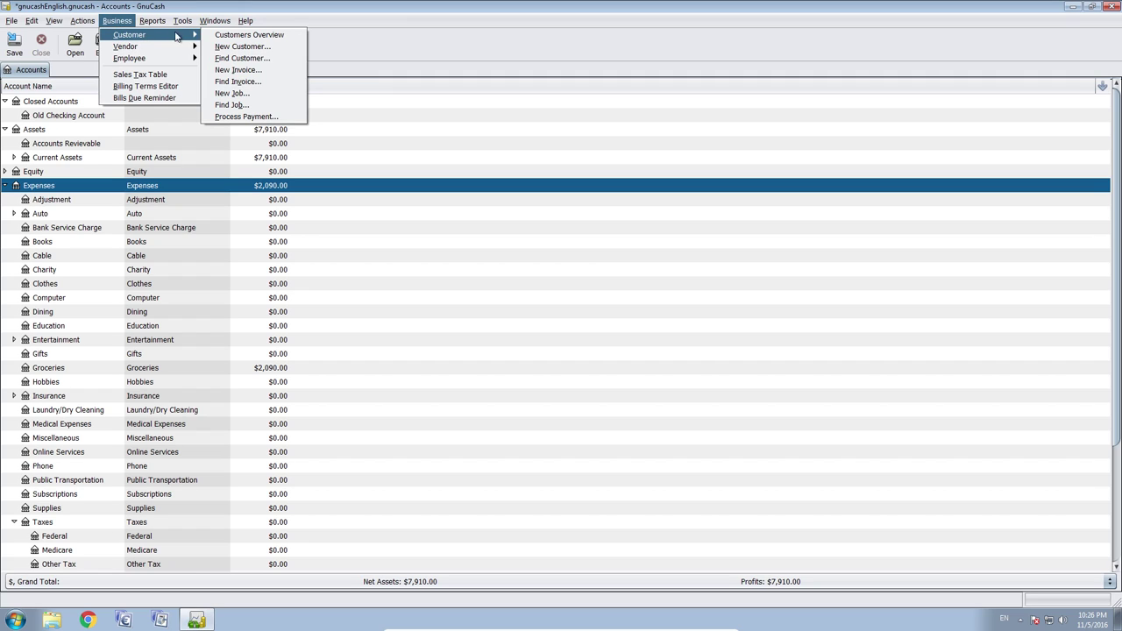
click(250, 72)
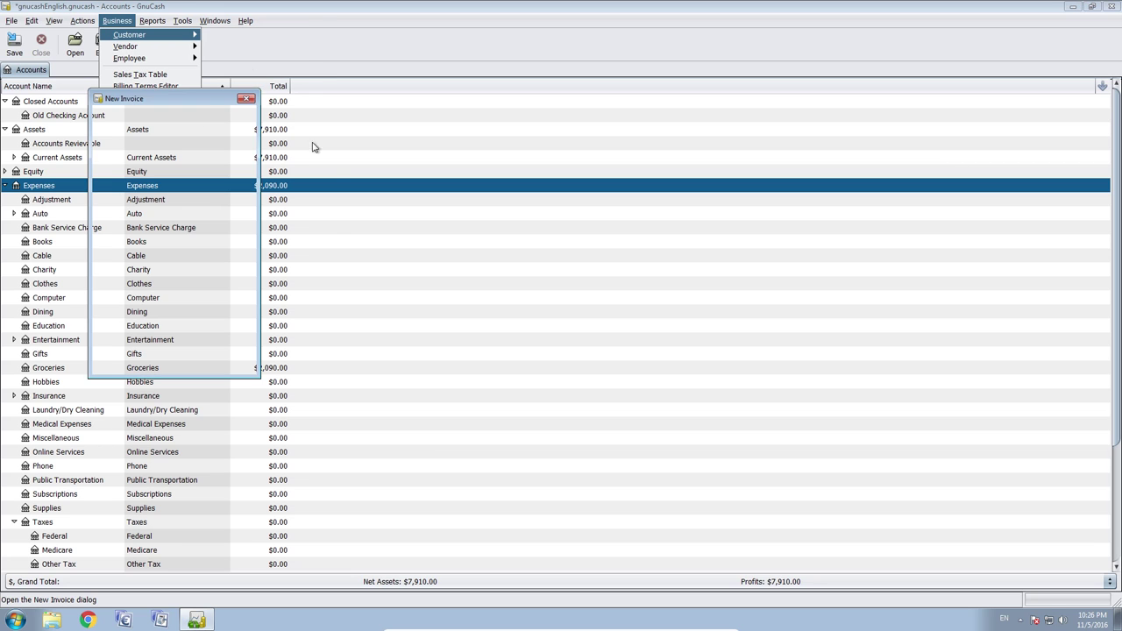
drag(237, 97, 272, 108)
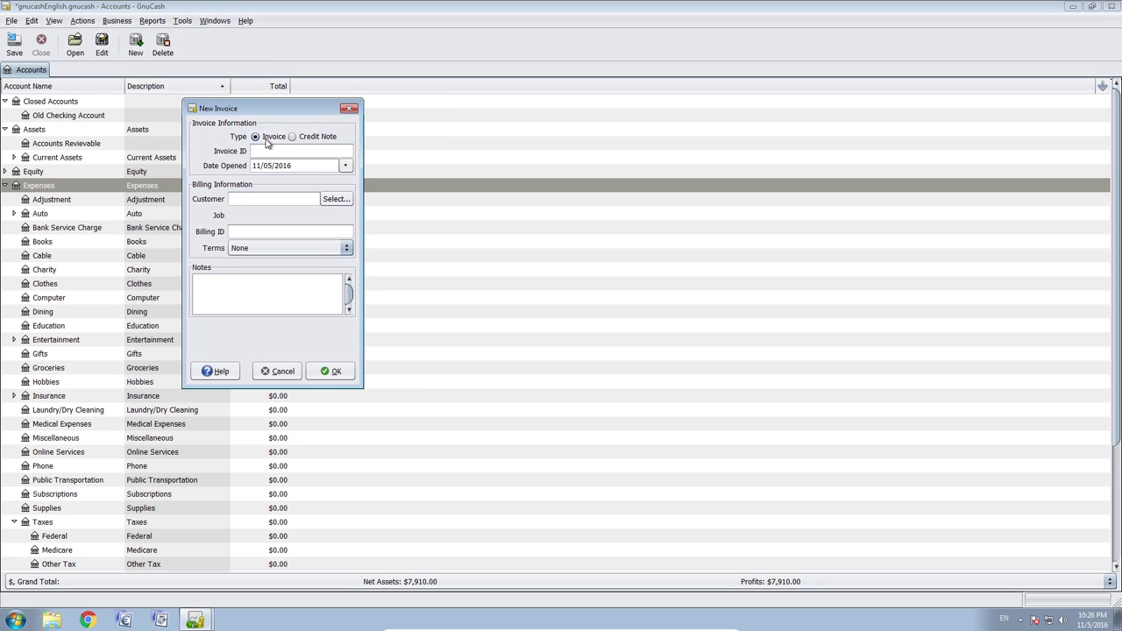
- Set the new document's type to Invoice and its invoice ID to 2016_1
click(271, 138)
click(289, 153)
text(2016)
text(_1)
key(Tab)
- Open the customer search for the invoice and move its window next to the invoice dialog
click(337, 200)
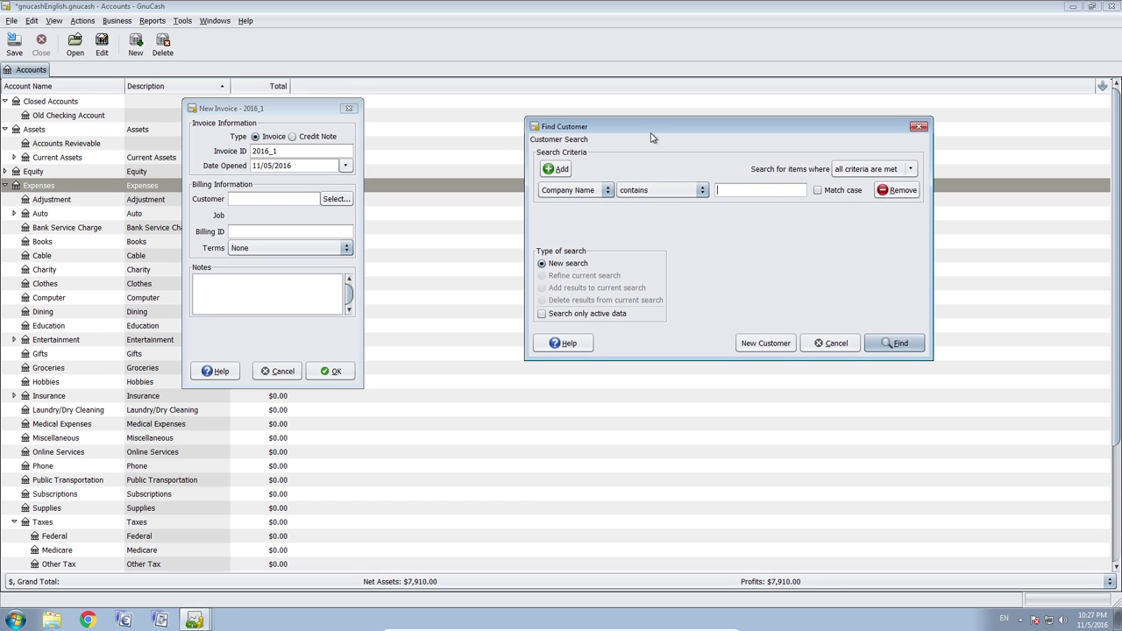
drag(657, 143, 418, 157)
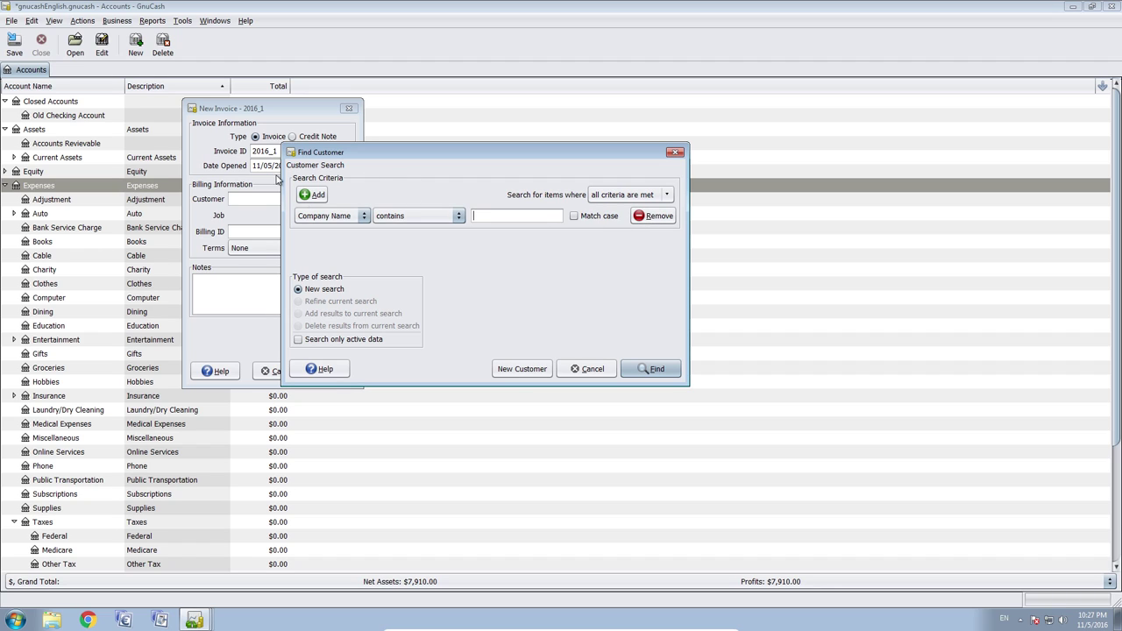
- Examine the searchable customer fields and the match conditions available for the Company Name criterion
click(351, 219)
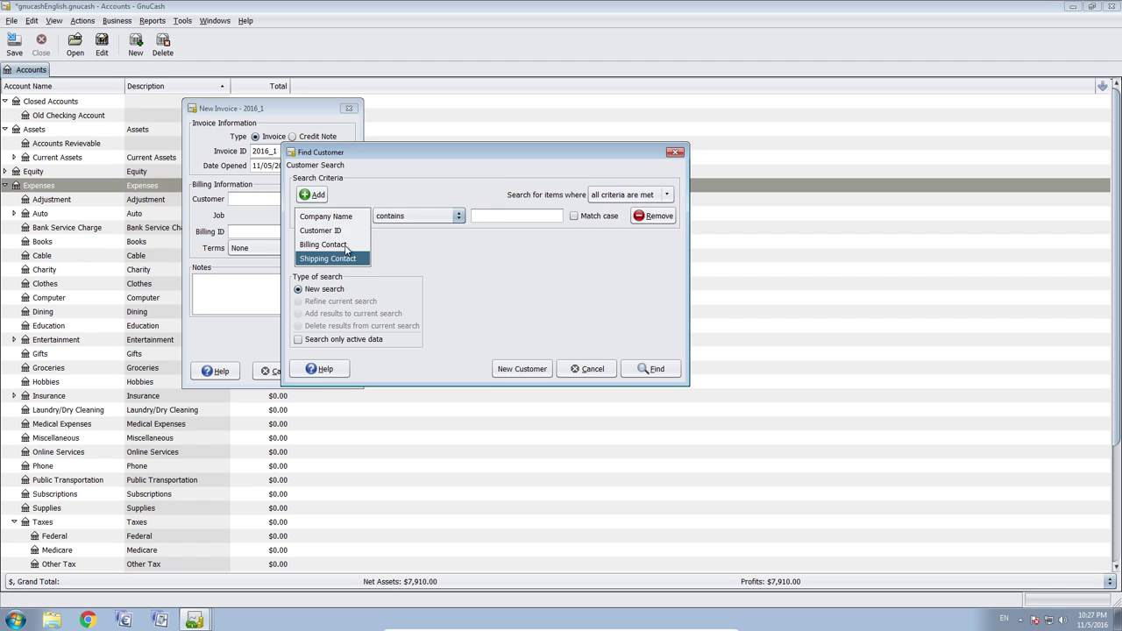
click(433, 198)
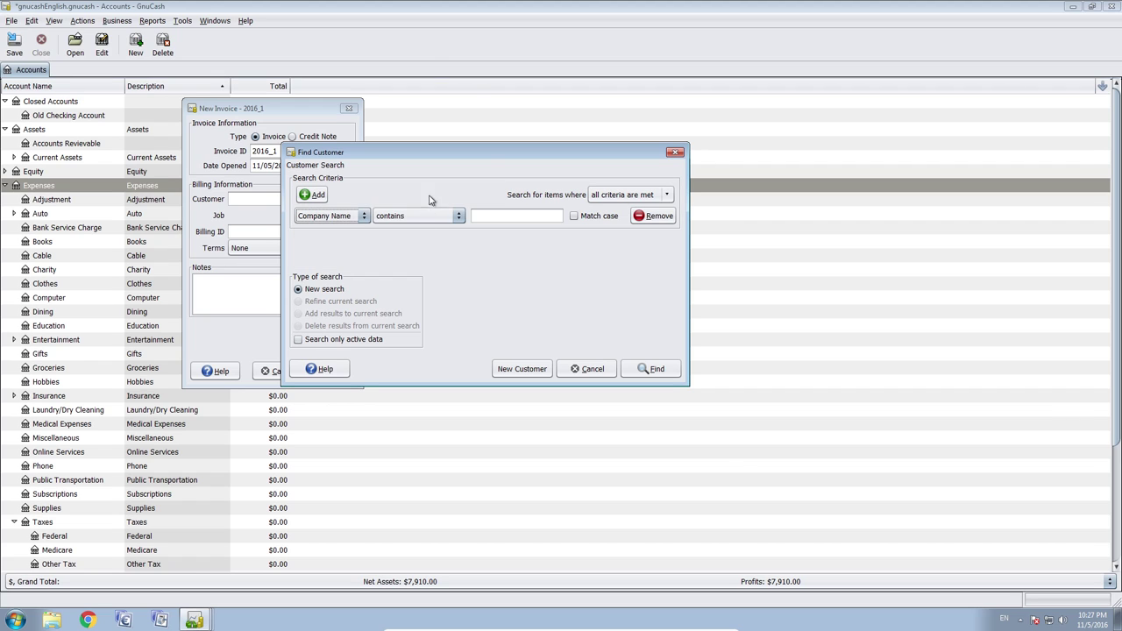
click(433, 220)
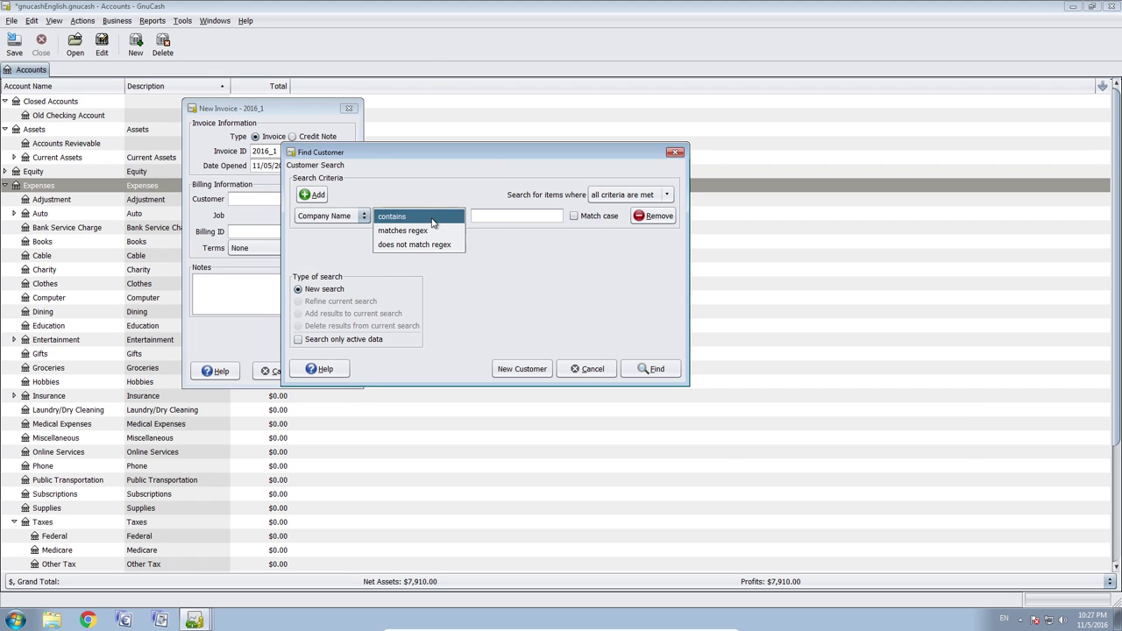
click(510, 220)
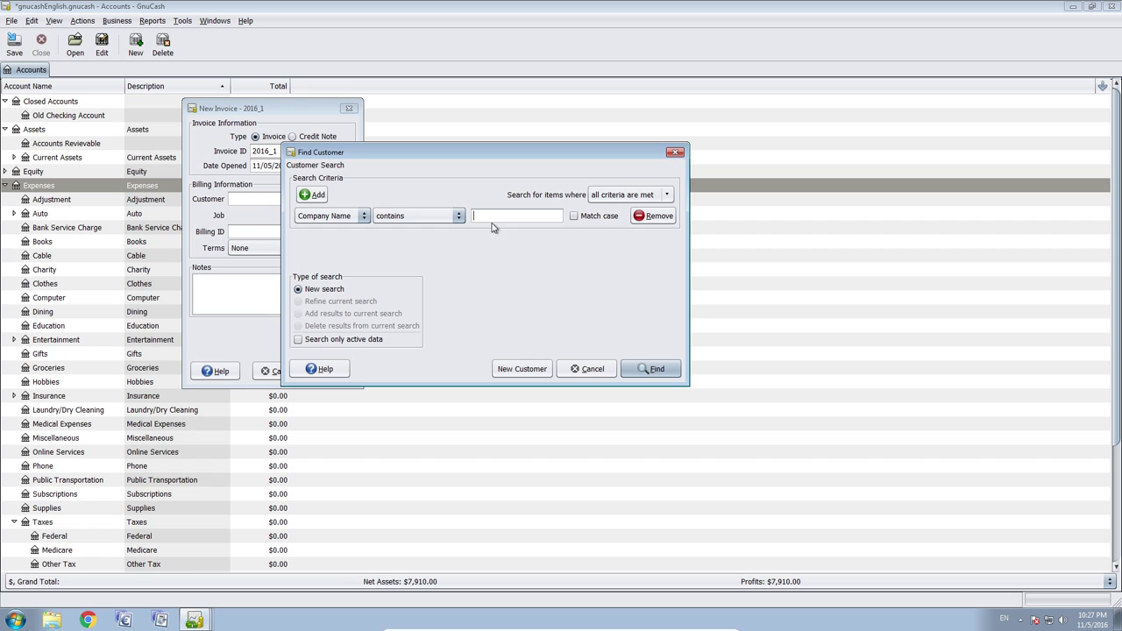
click(487, 214)
click(449, 218)
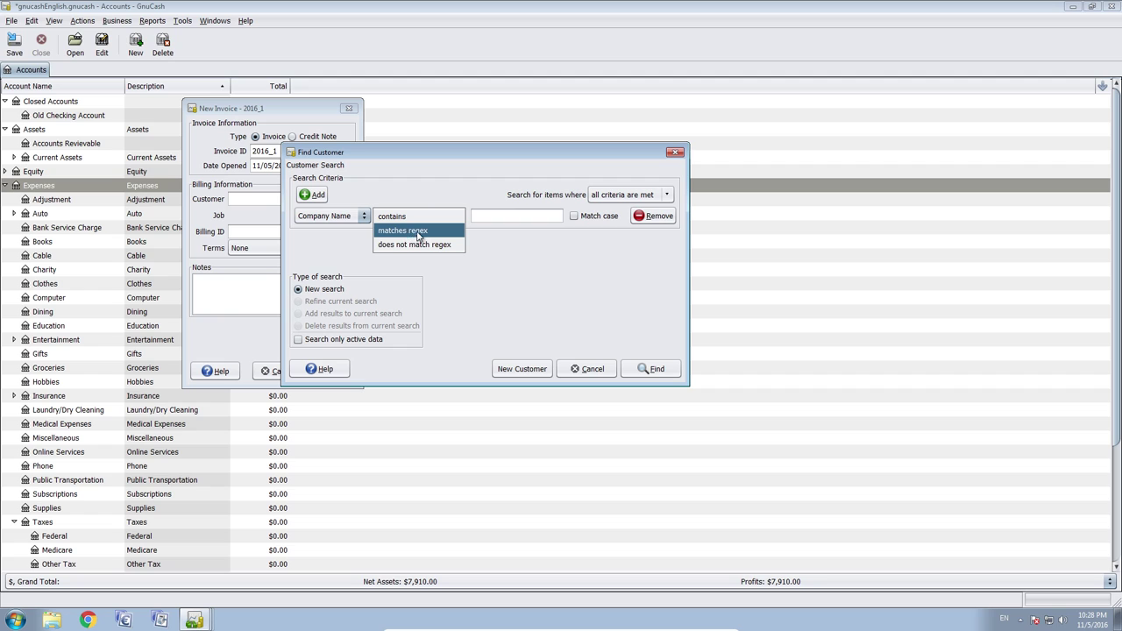
click(417, 218)
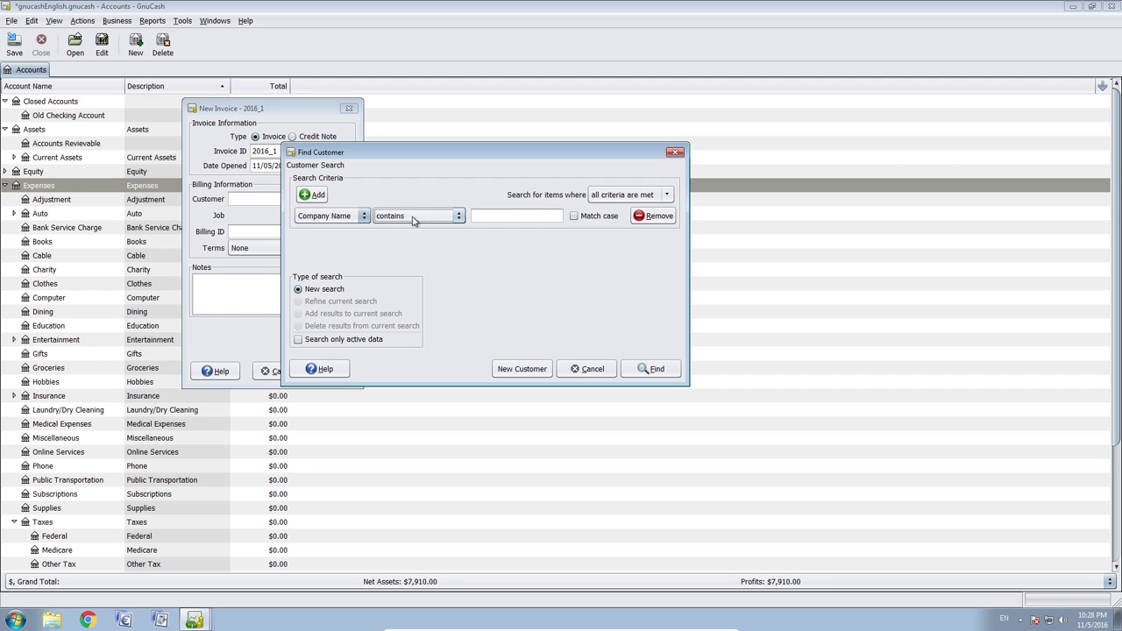
click(509, 218)
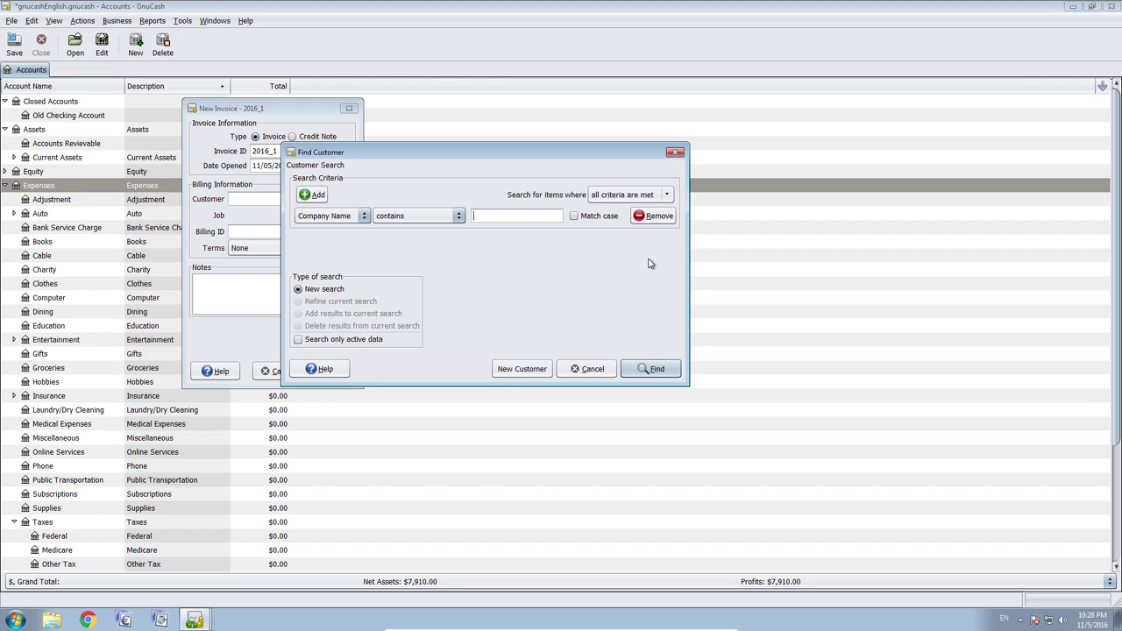
- Remove the Company Name criterion, search for all customers and select FirstCustomersLtd in the results
click(653, 217)
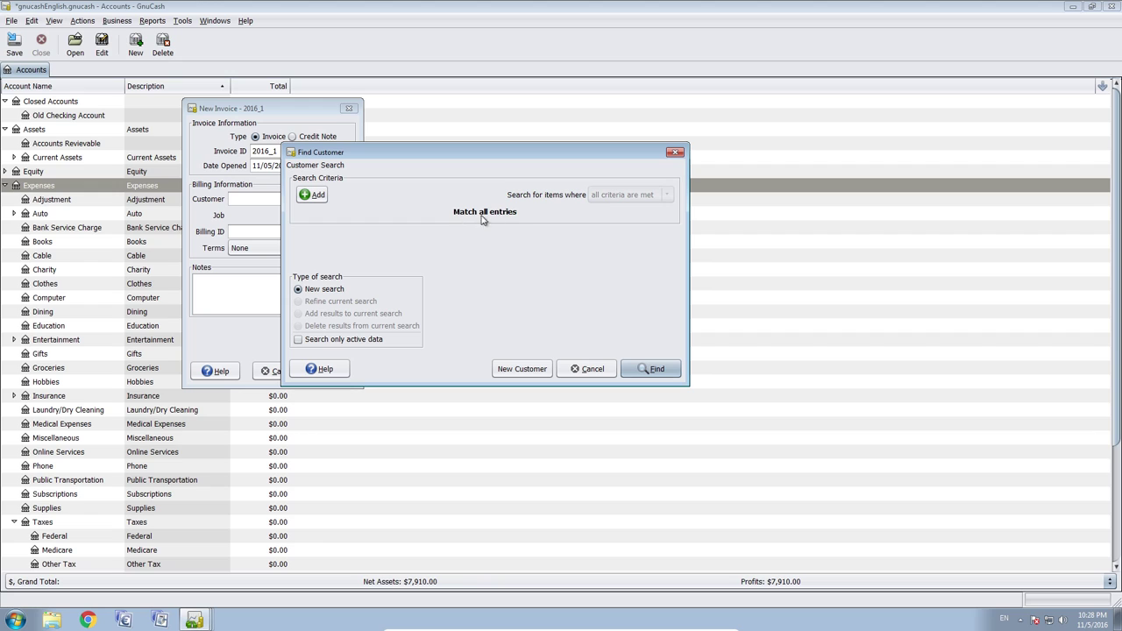
click(656, 370)
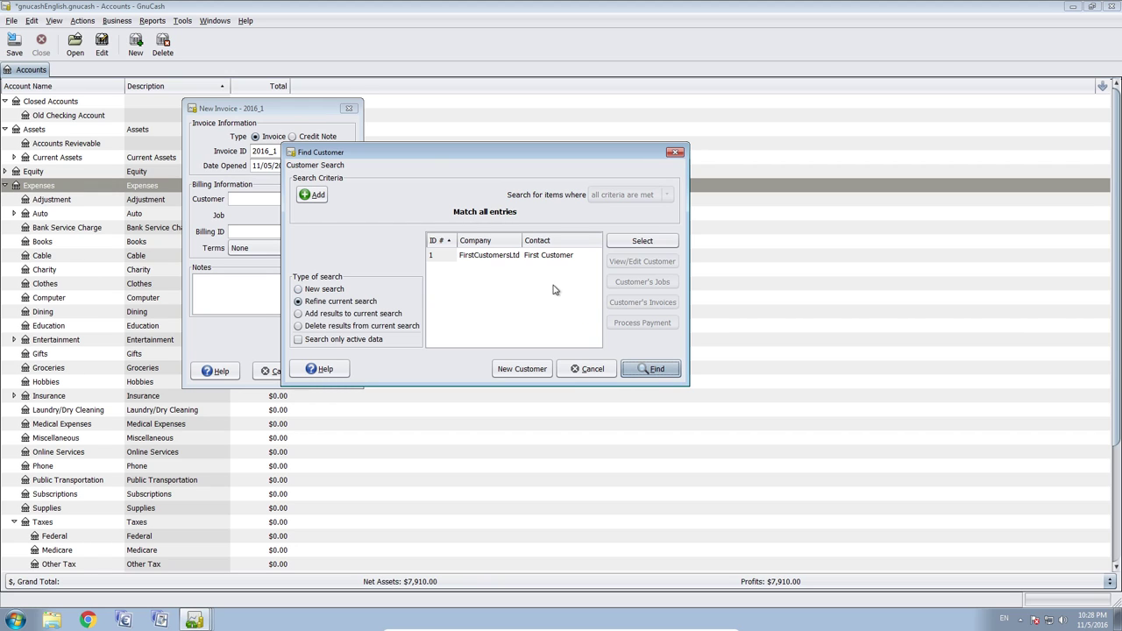
click(531, 255)
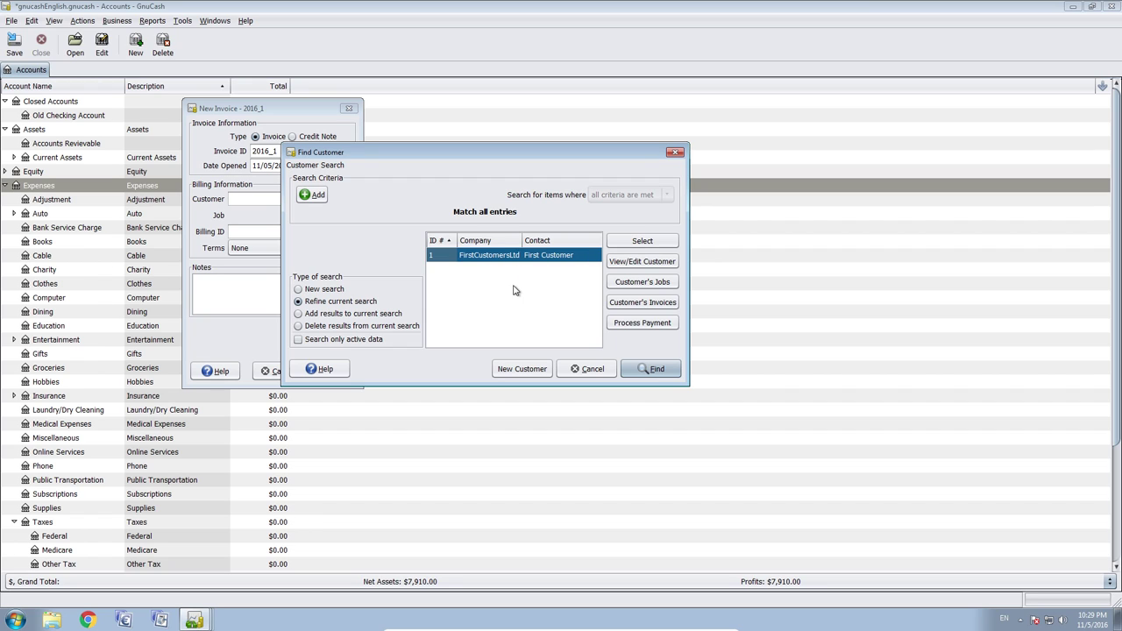
- Start a new customer from the customer search and enter its customer number
click(522, 369)
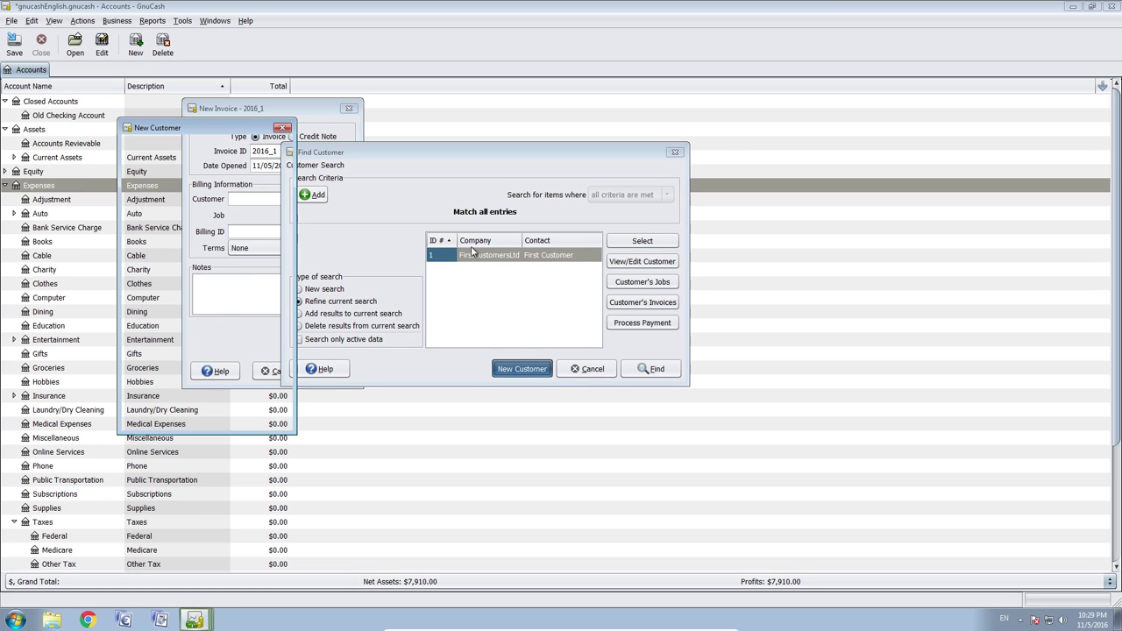
drag(231, 130, 267, 159)
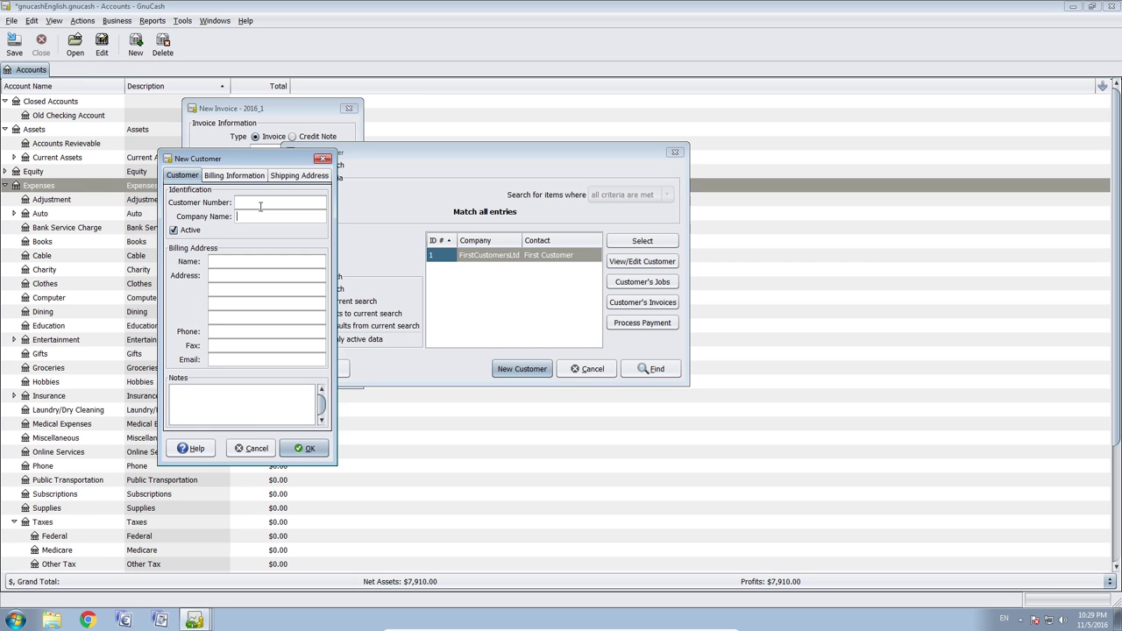
text(2)
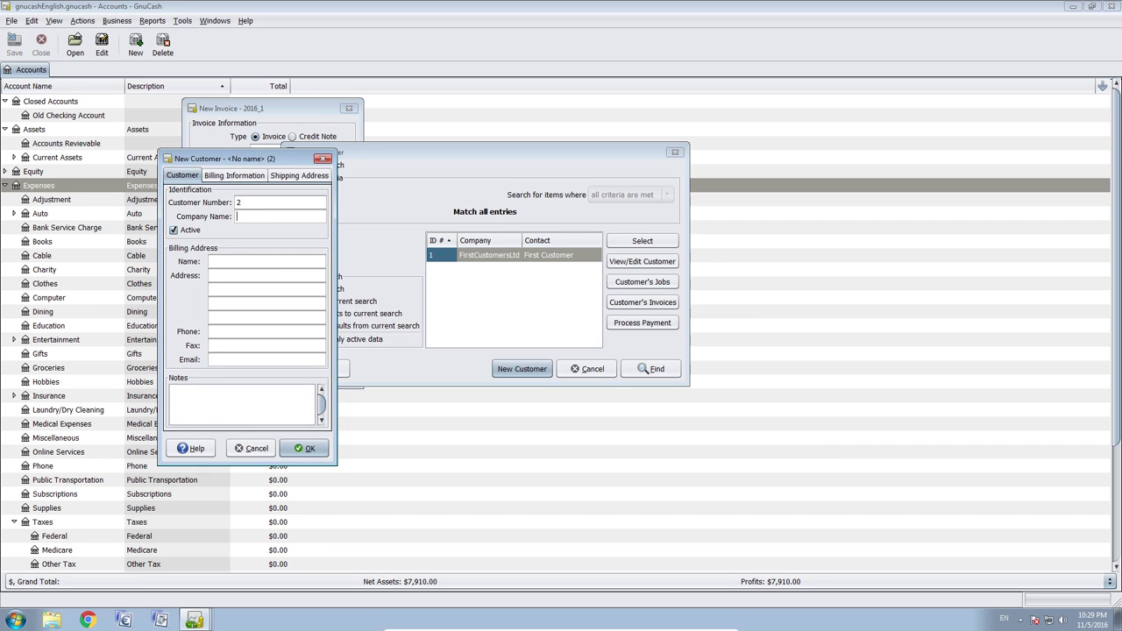
- Enter SecondCustomersLtd as the company name and fill in the customer's billing name and address
text(3Secondcost)
key(BackSpace)
key(BackSpace)
key(BackSpace)
key(BackSpace)
text(Custo)
key(BackSpace)
key(BackSpace)
key(BackSpace)
text(stomersLtd)
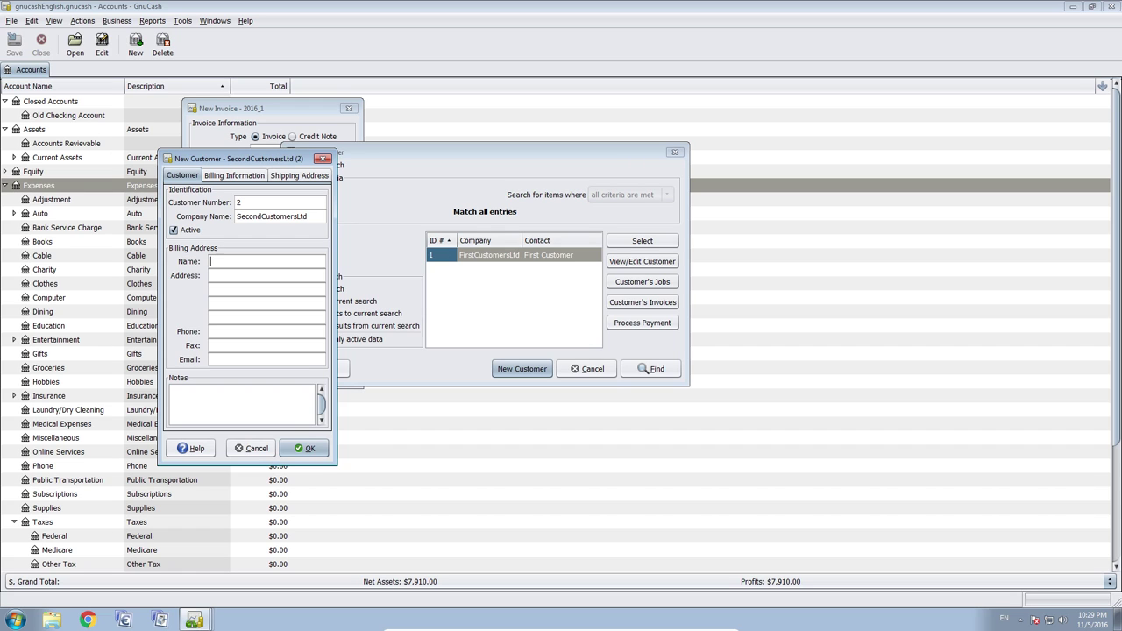
text(SecondOne)
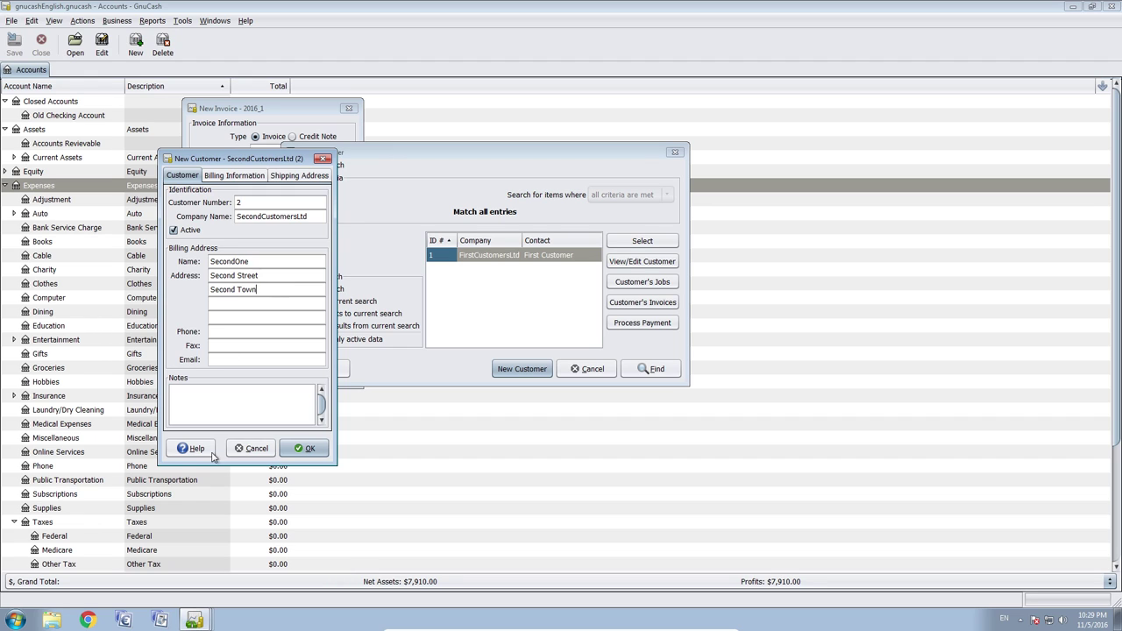
- Set the new customer's billing terms to Normal Terms
click(240, 176)
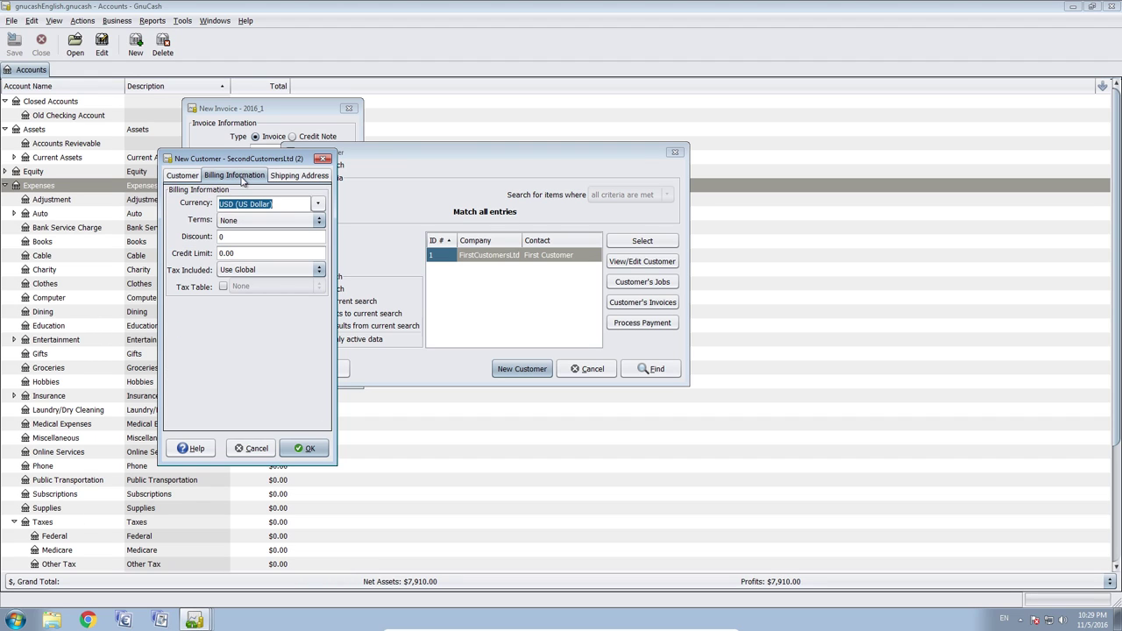
click(275, 225)
click(275, 223)
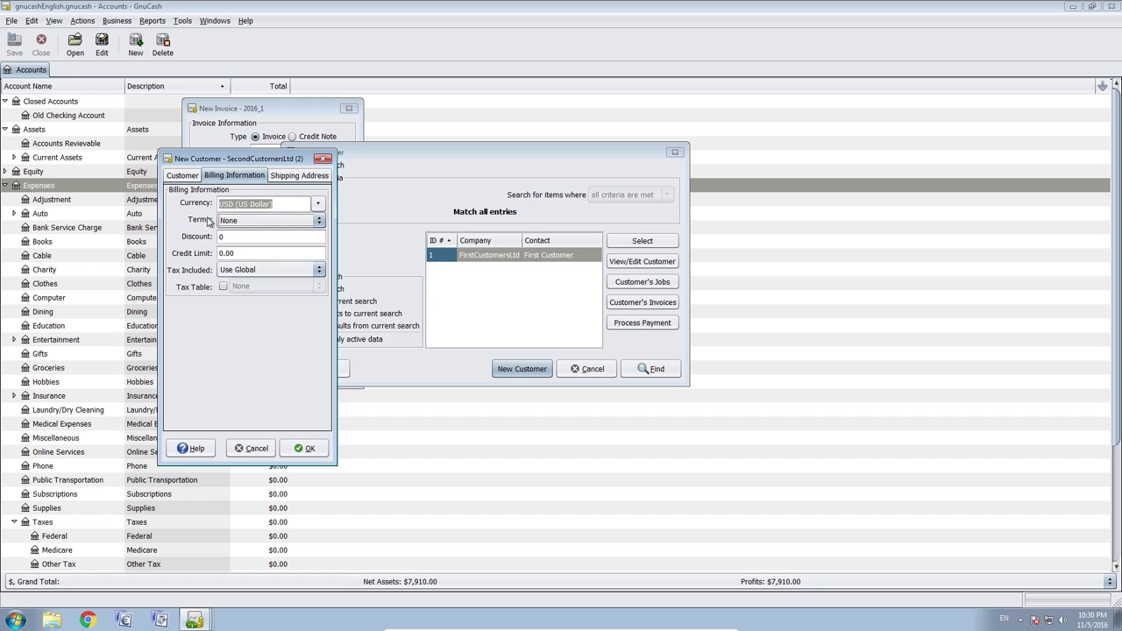
click(229, 221)
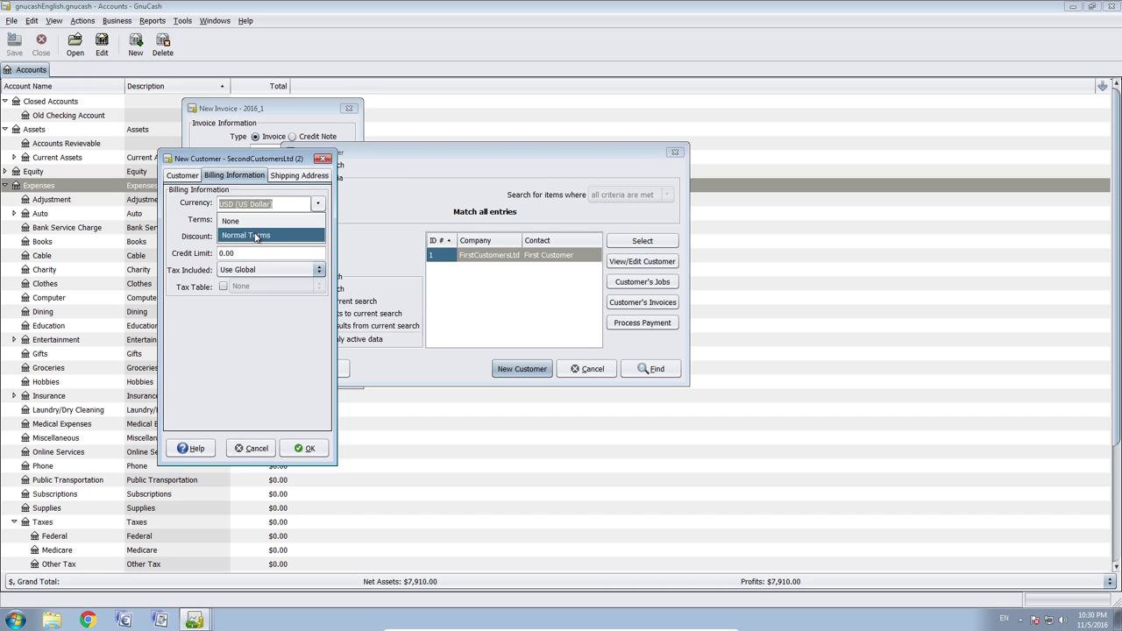
click(256, 233)
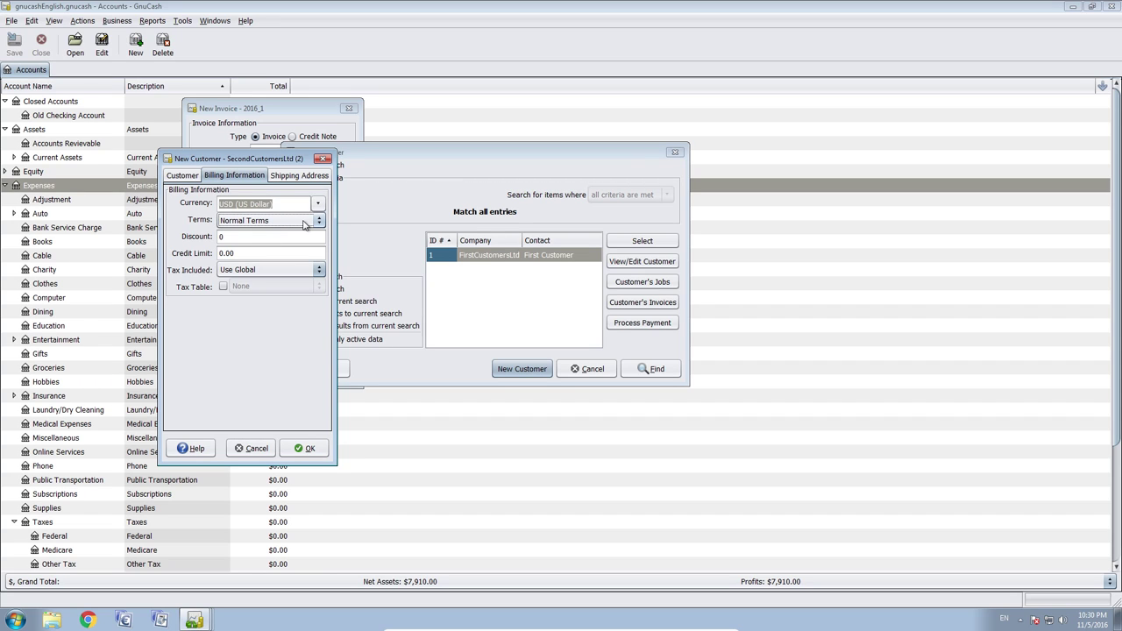
click(280, 237)
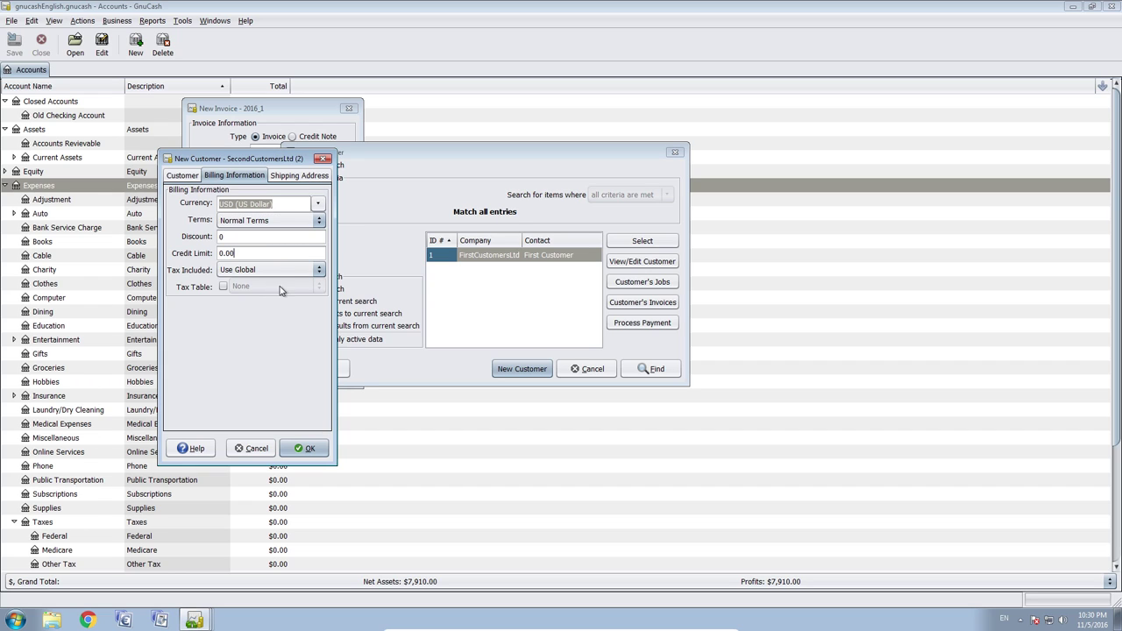
- Set Tax Included to No for the new customer and assign the Books tax table
click(274, 274)
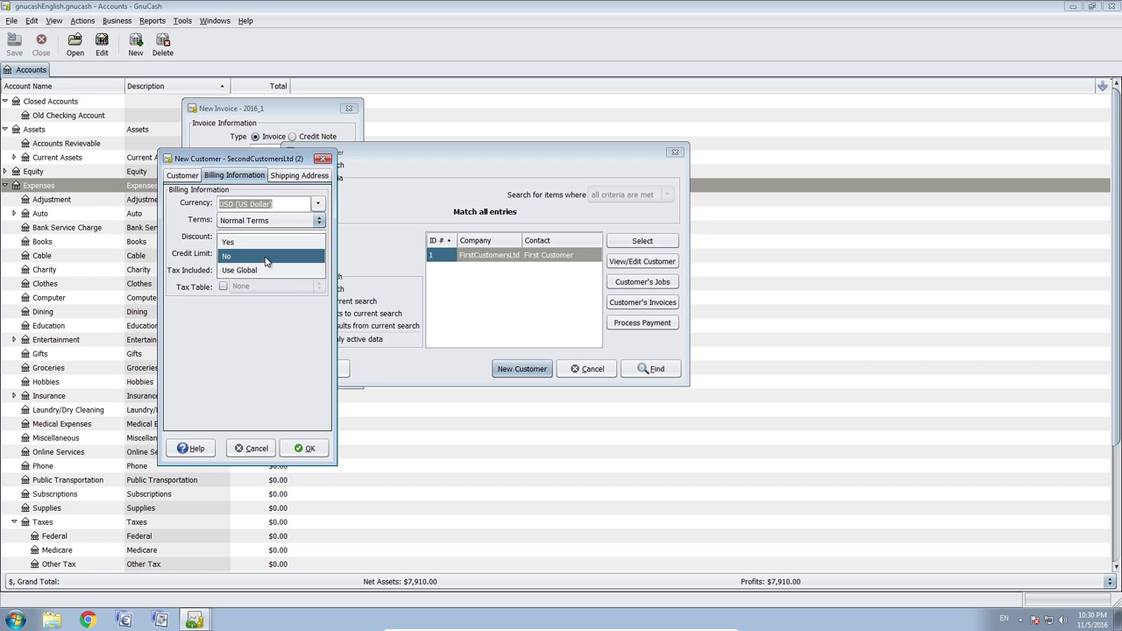
click(270, 256)
click(223, 287)
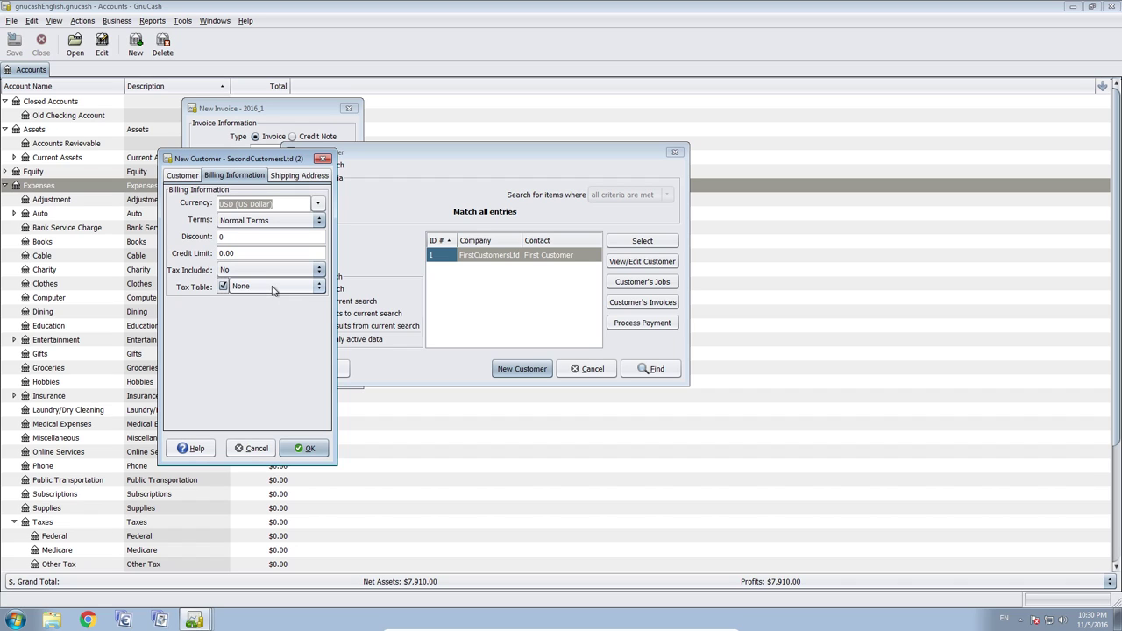
click(273, 290)
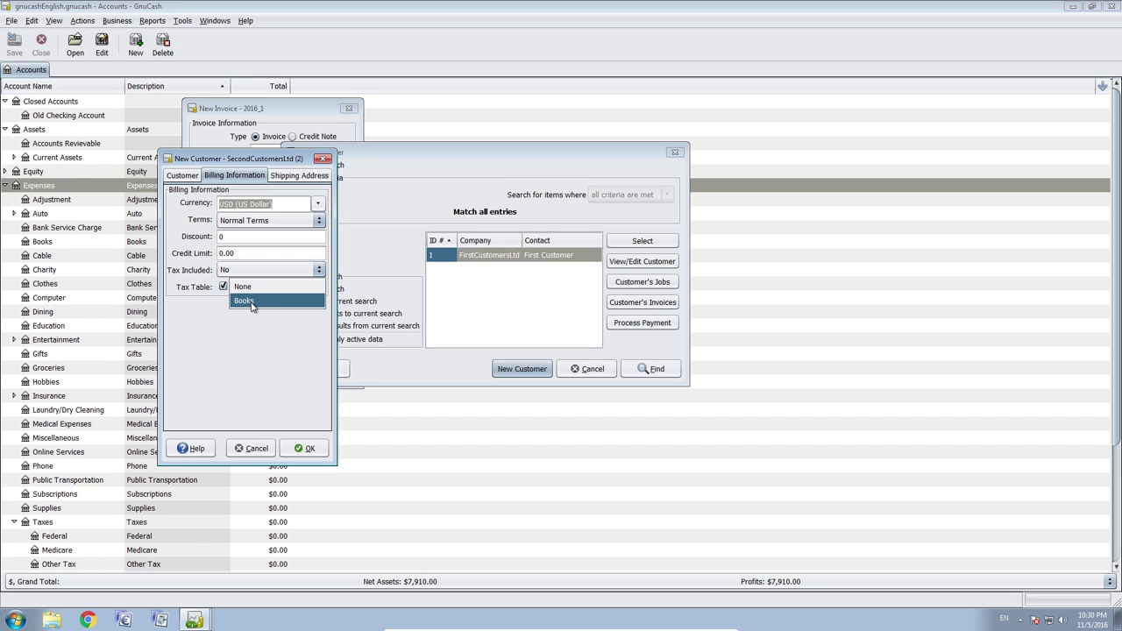
click(252, 301)
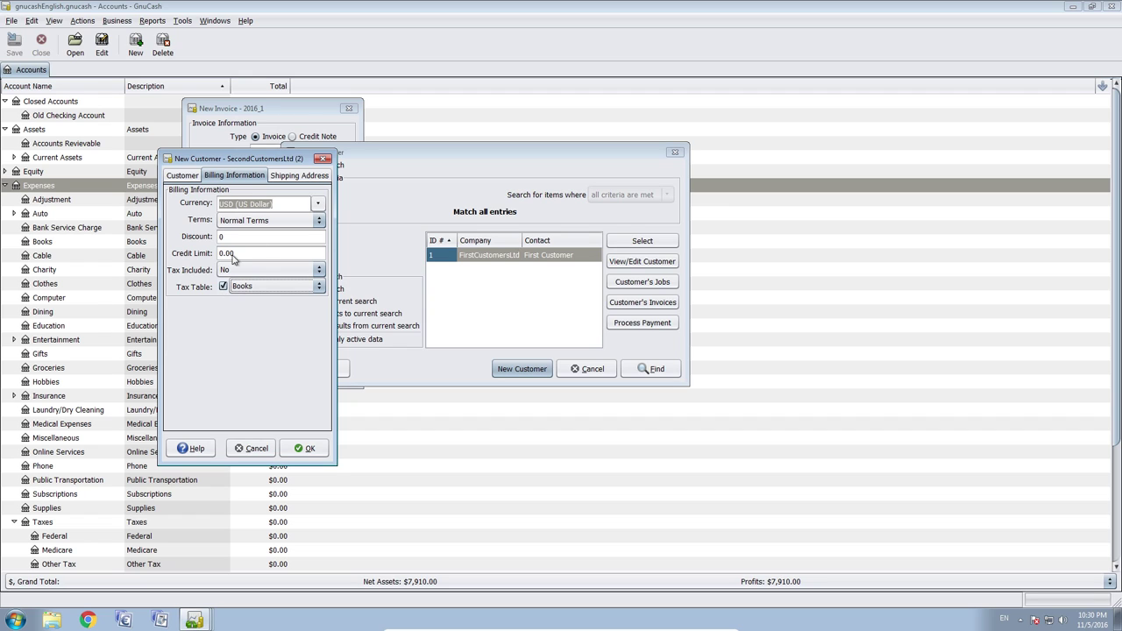
- Open the sales tax tables beside the other dialogs and view the entries of the Books table
click(117, 21)
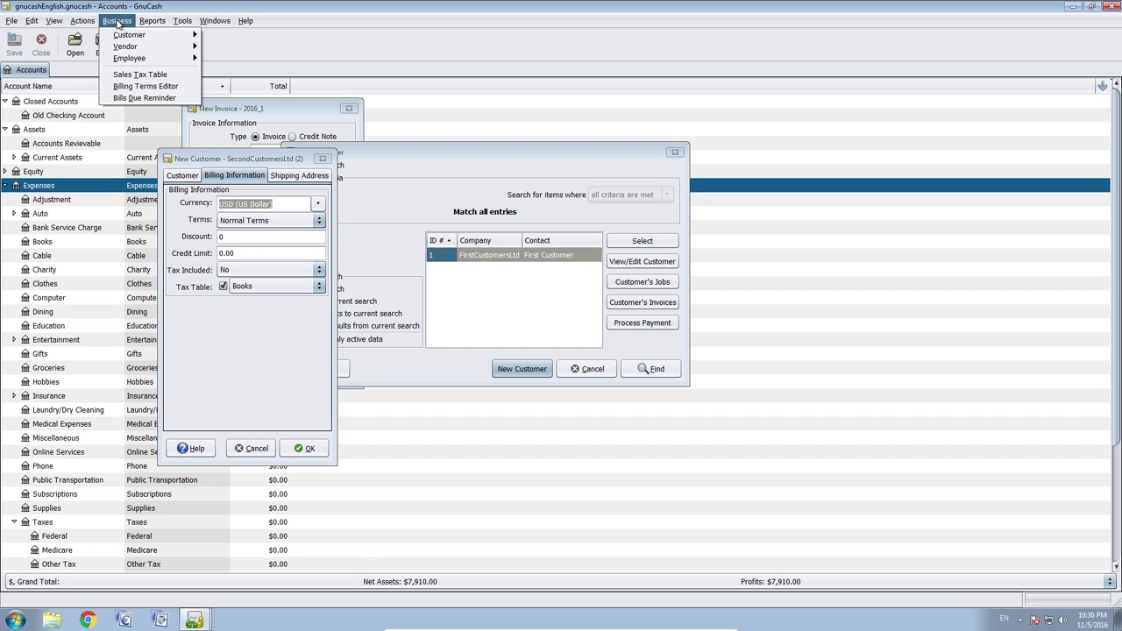
click(165, 77)
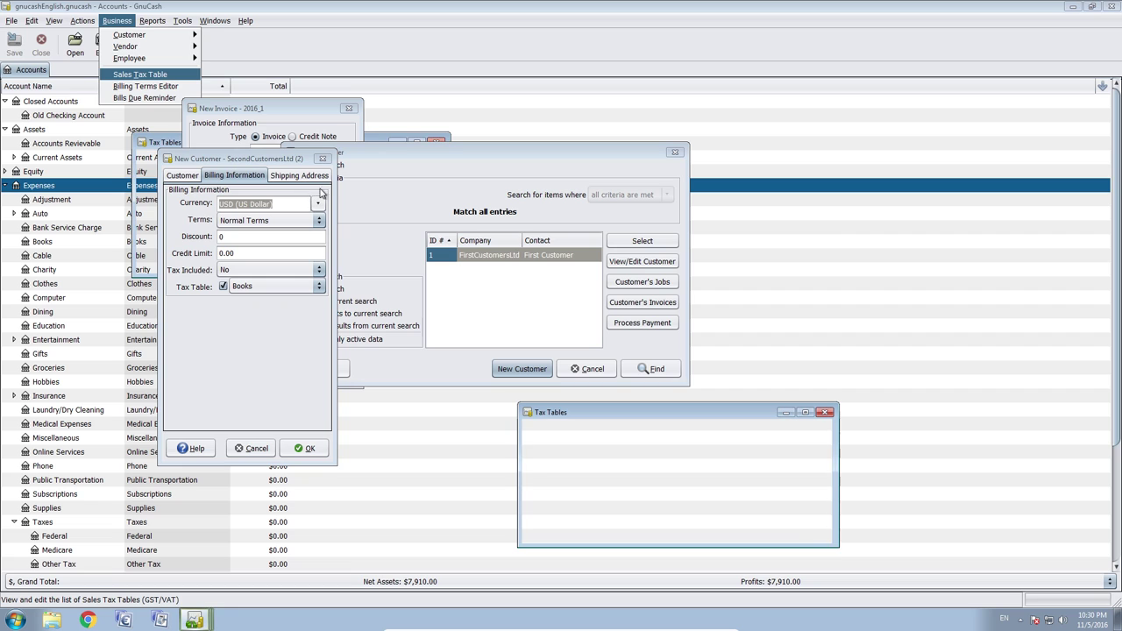
drag(656, 420, 846, 260)
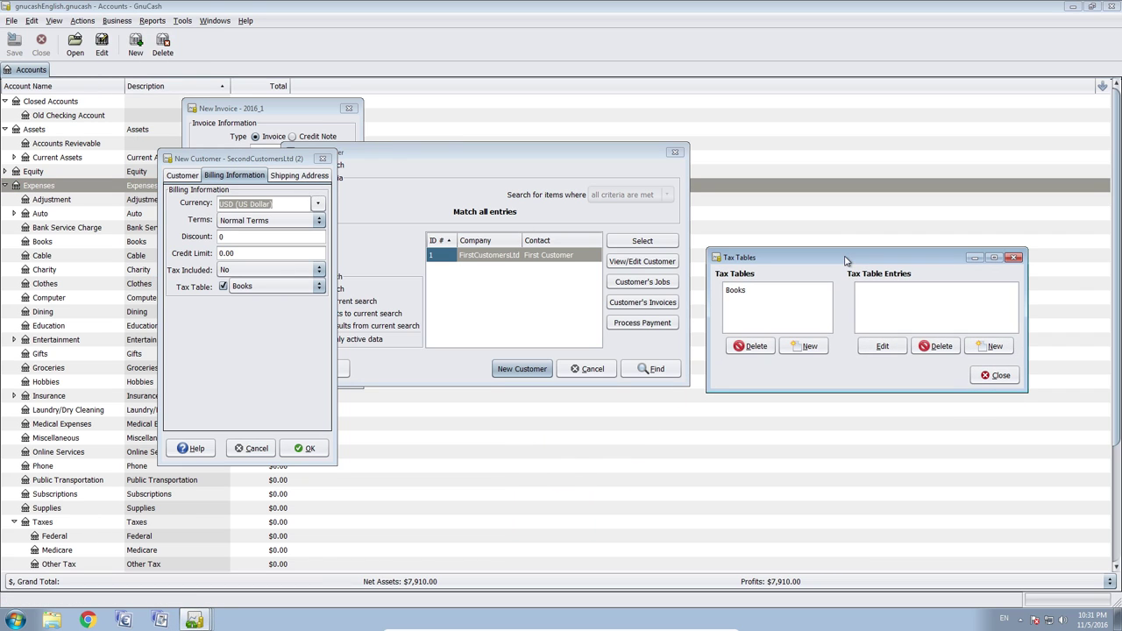
click(767, 293)
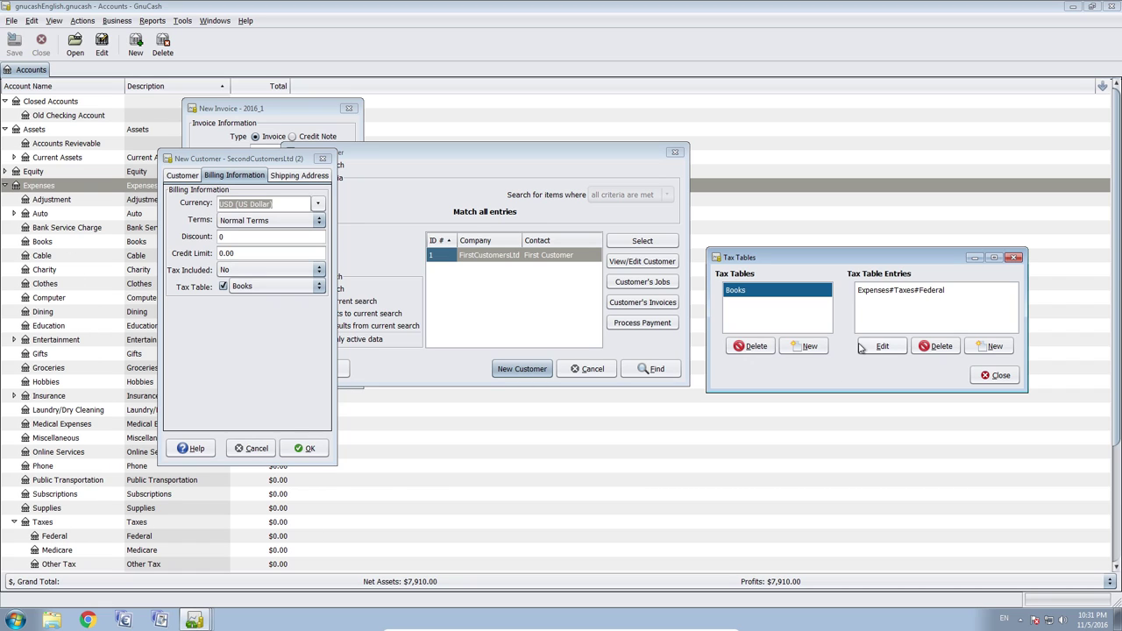
- Start a new sales tax table with a Percent % entry and set its value to 19
click(807, 346)
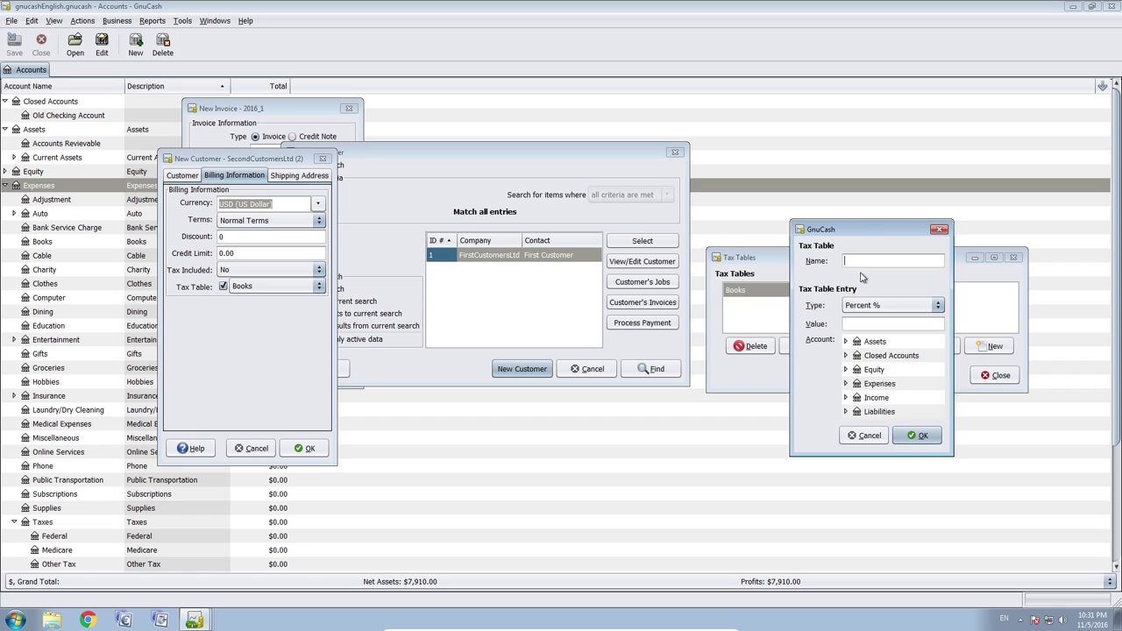
drag(874, 231, 877, 230)
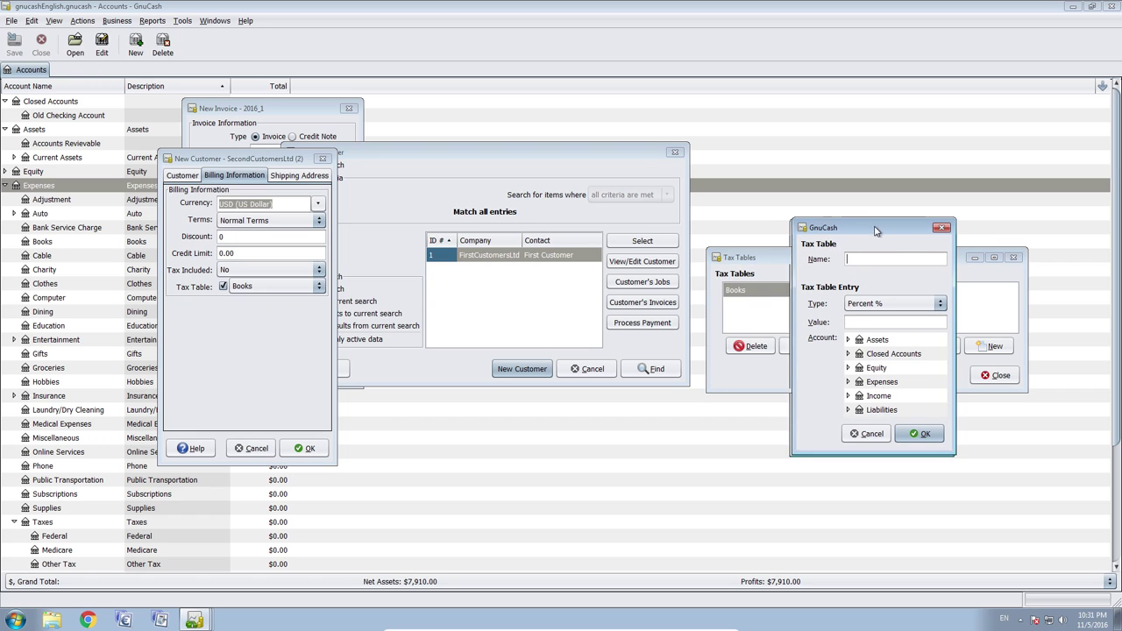
click(886, 299)
click(886, 304)
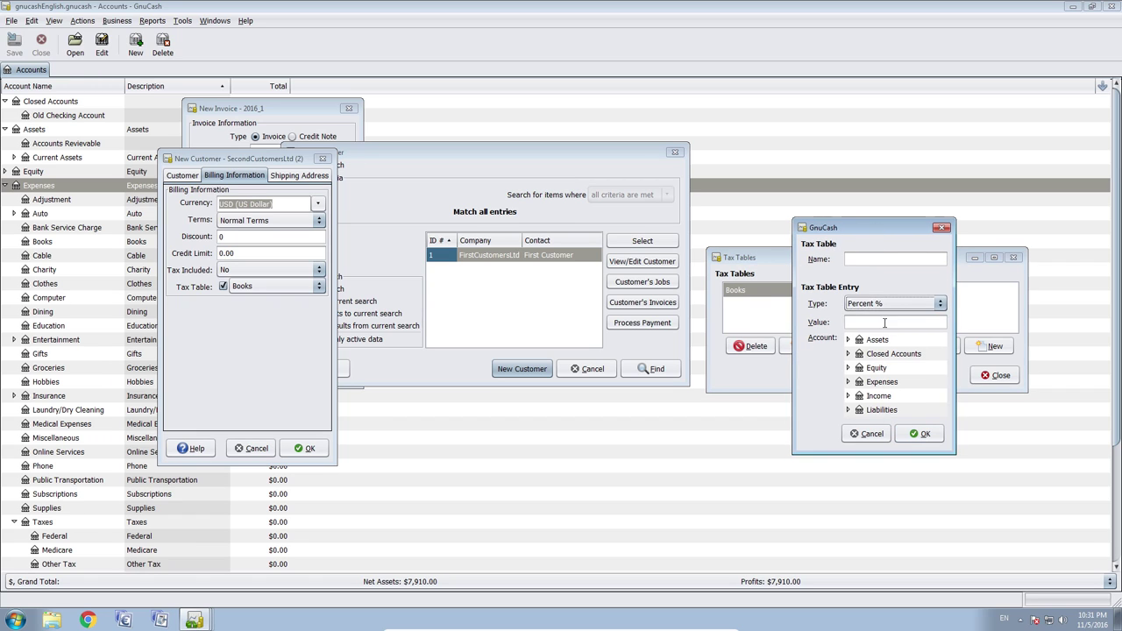
click(885, 322)
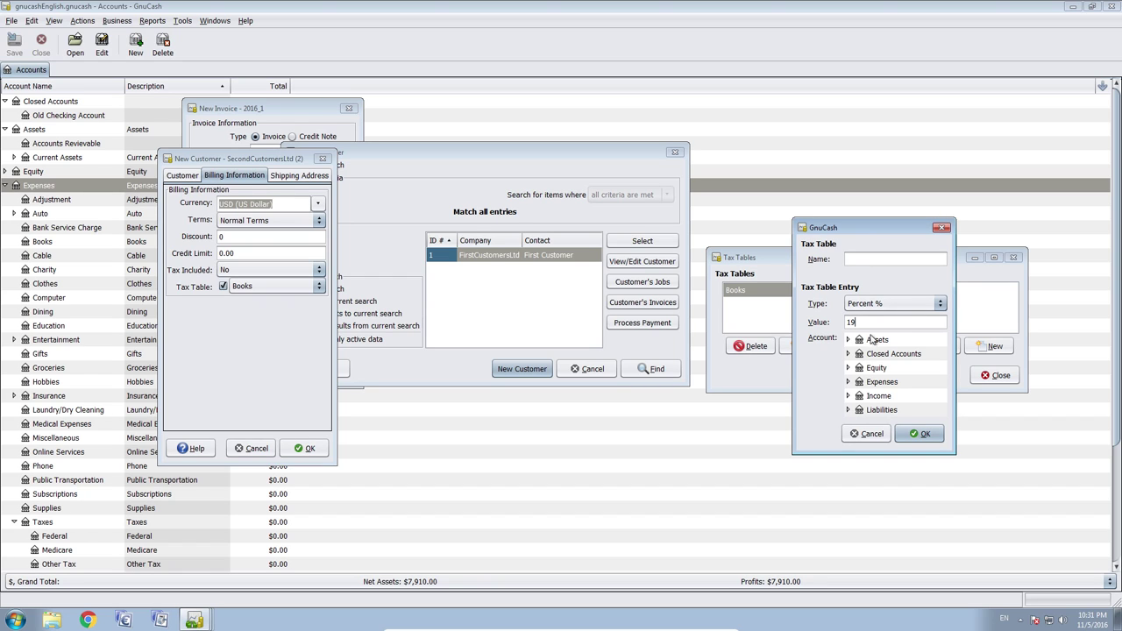
- Assign the Federal account under Expenses, Taxes to the new tax table entry
click(848, 387)
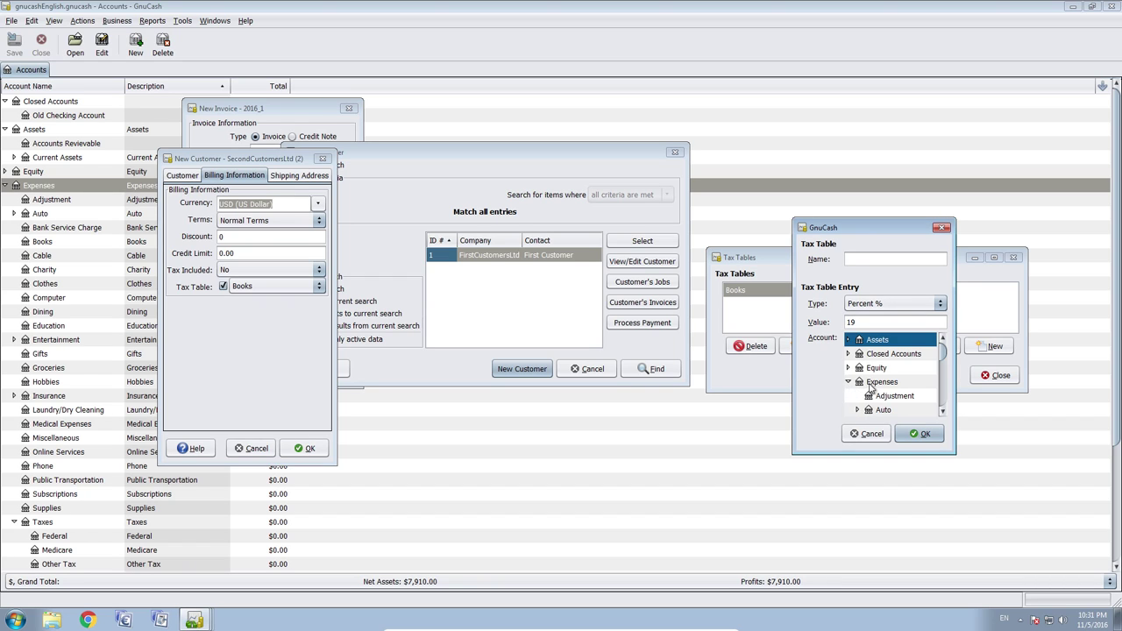
scroll(872, 389, down, 3)
scroll(872, 389, down, 5)
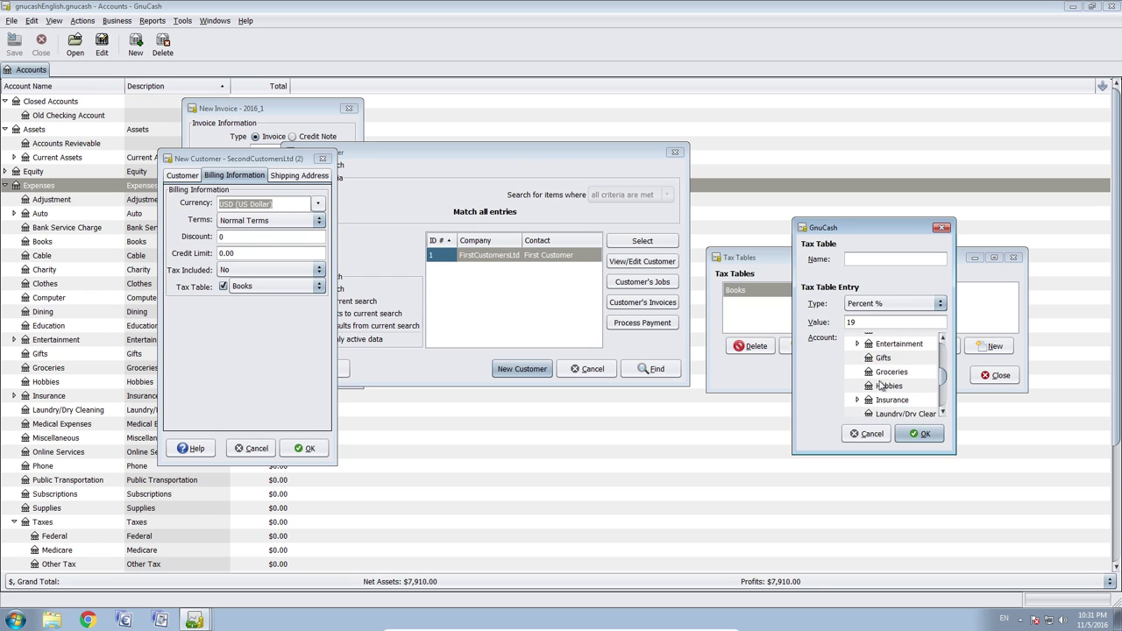
scroll(883, 383, down, 3)
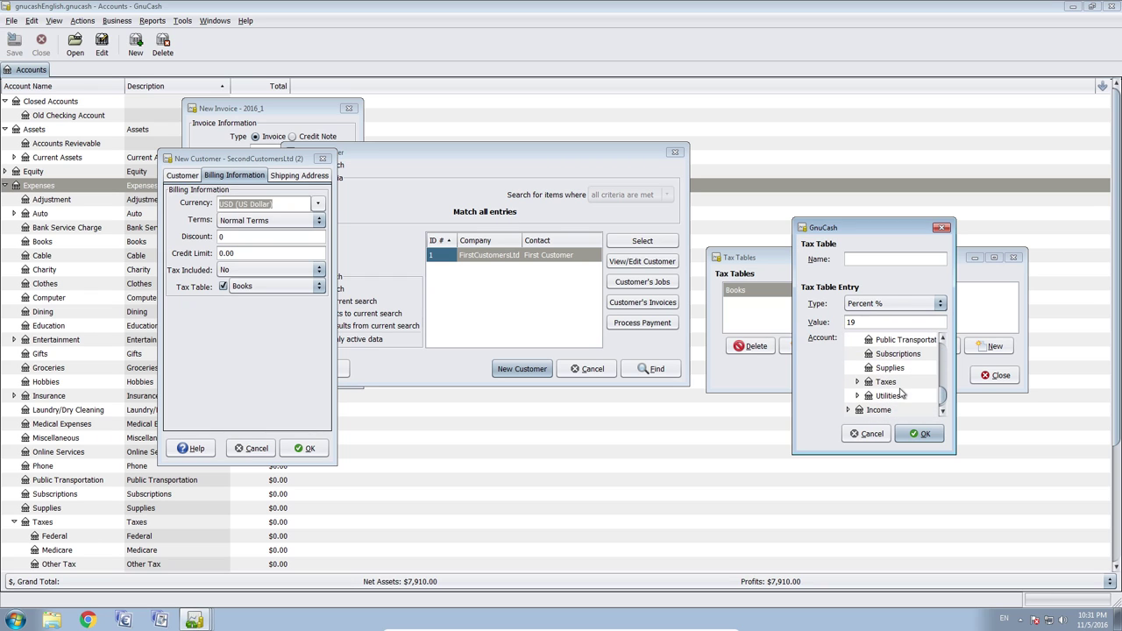
click(858, 382)
scroll(865, 393, down, 1)
click(894, 383)
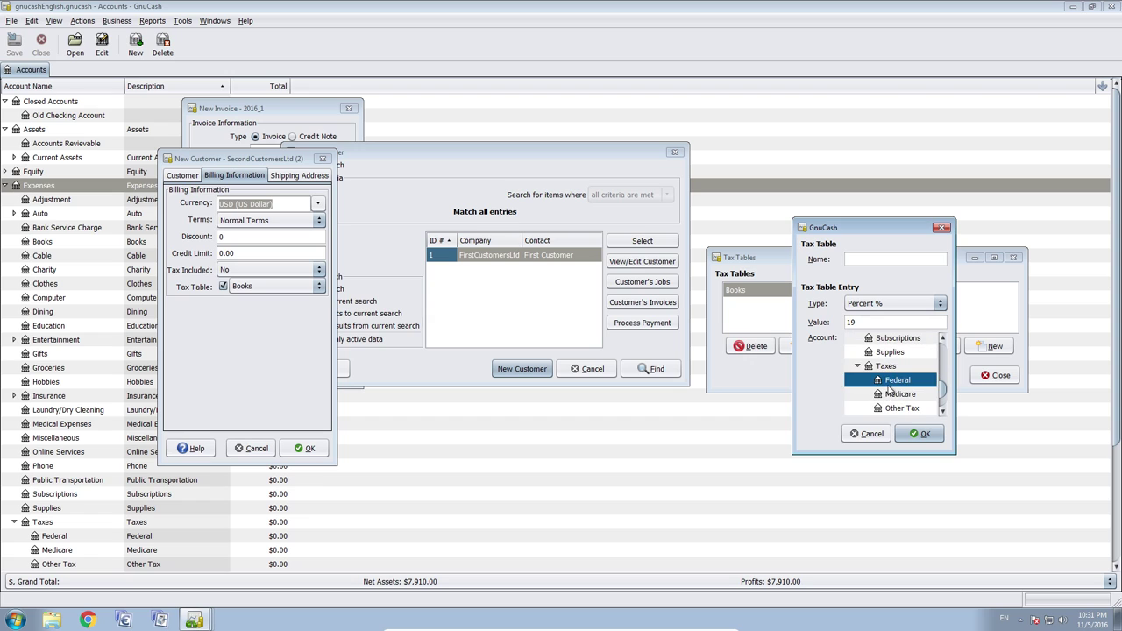
- Name the new tax table Normal Tax, save it and close the tax tables
click(919, 433)
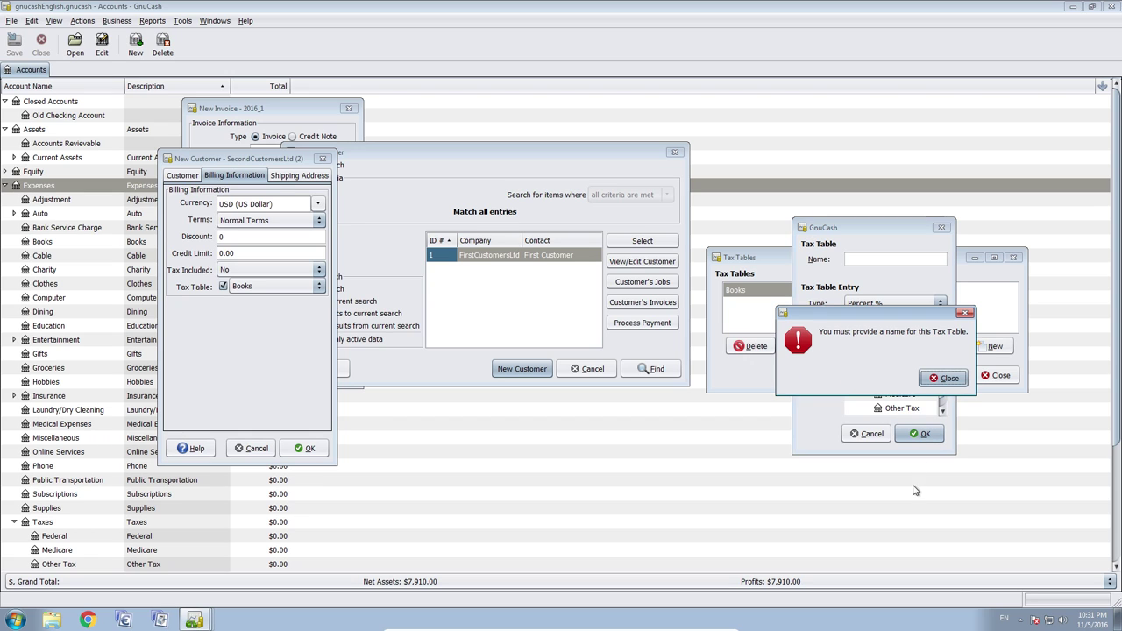
click(944, 384)
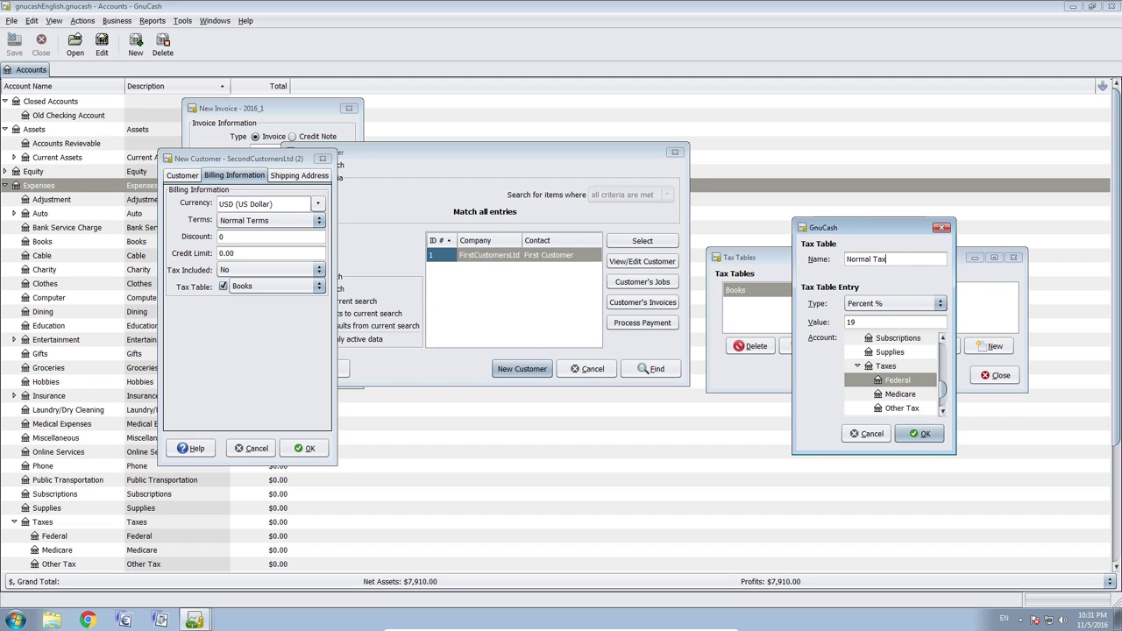
click(919, 434)
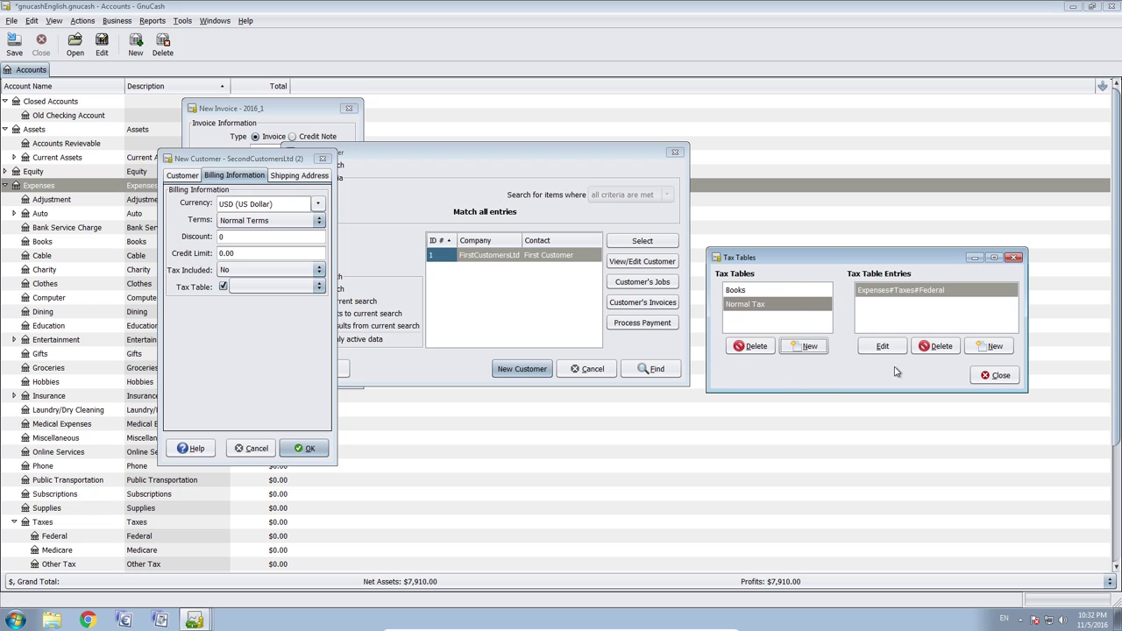
click(995, 375)
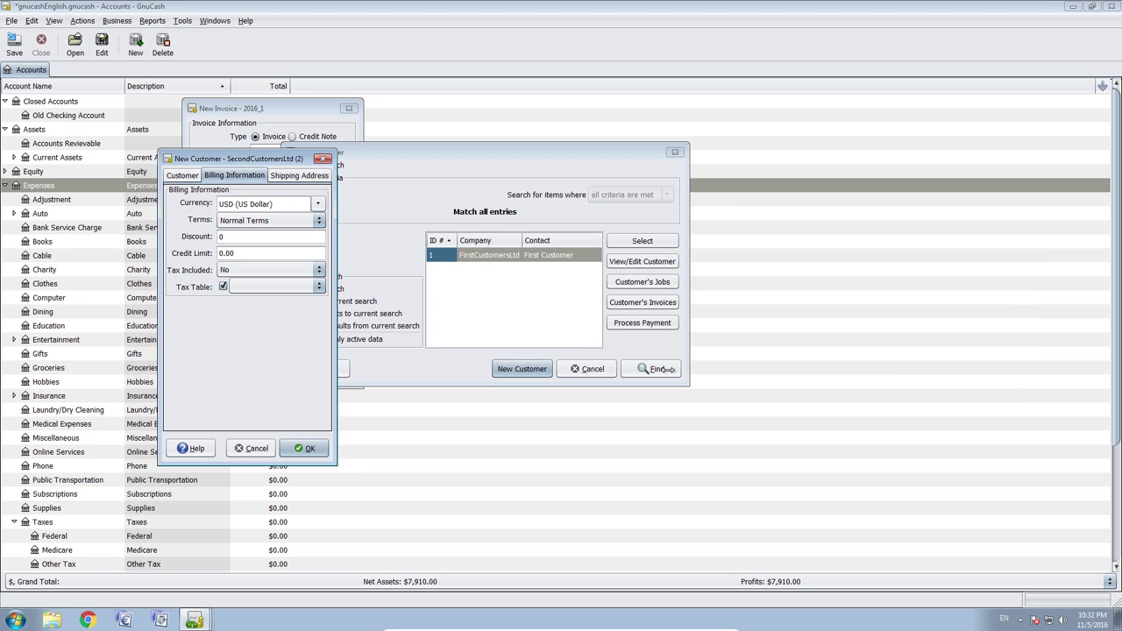
- Set Tax Included to No for the new customer and assign the Normal Tax table
click(264, 270)
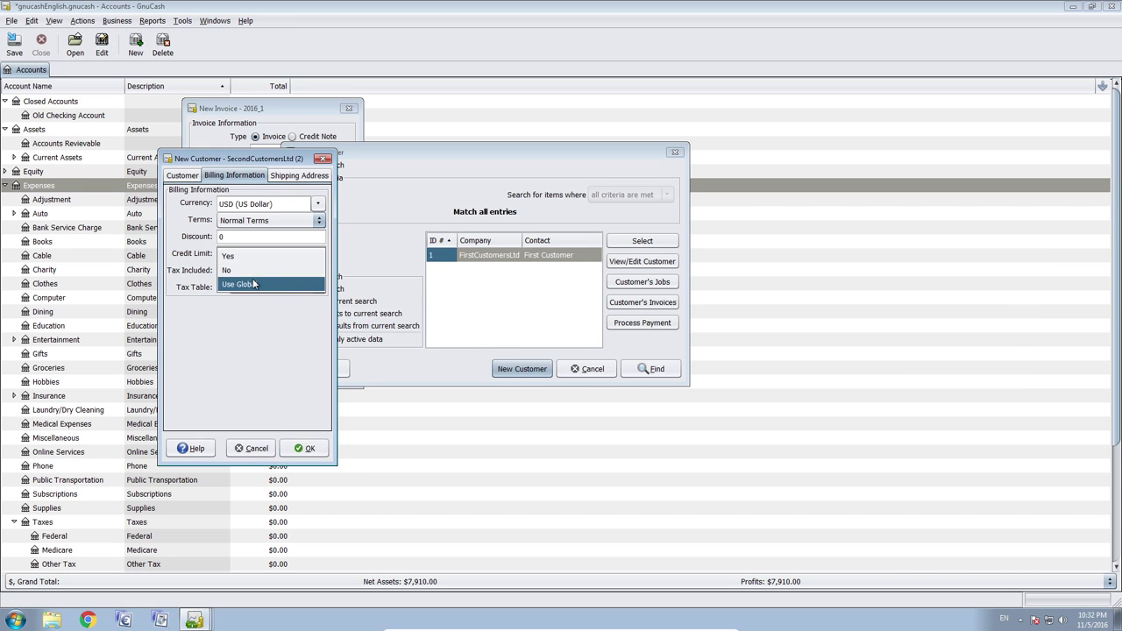
click(227, 270)
click(249, 288)
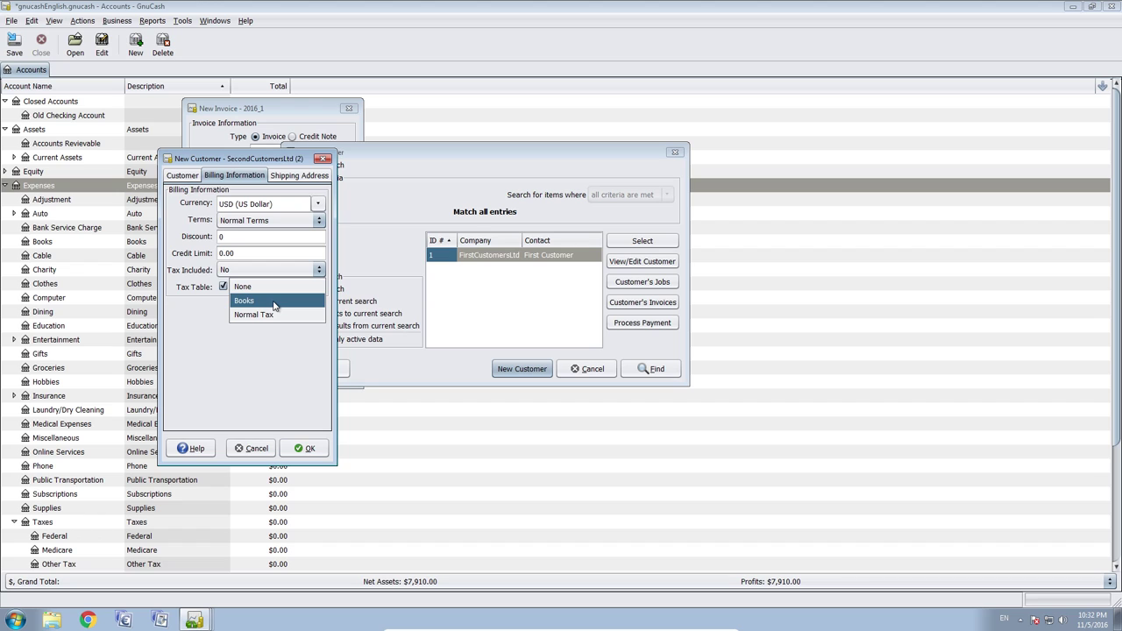
click(265, 314)
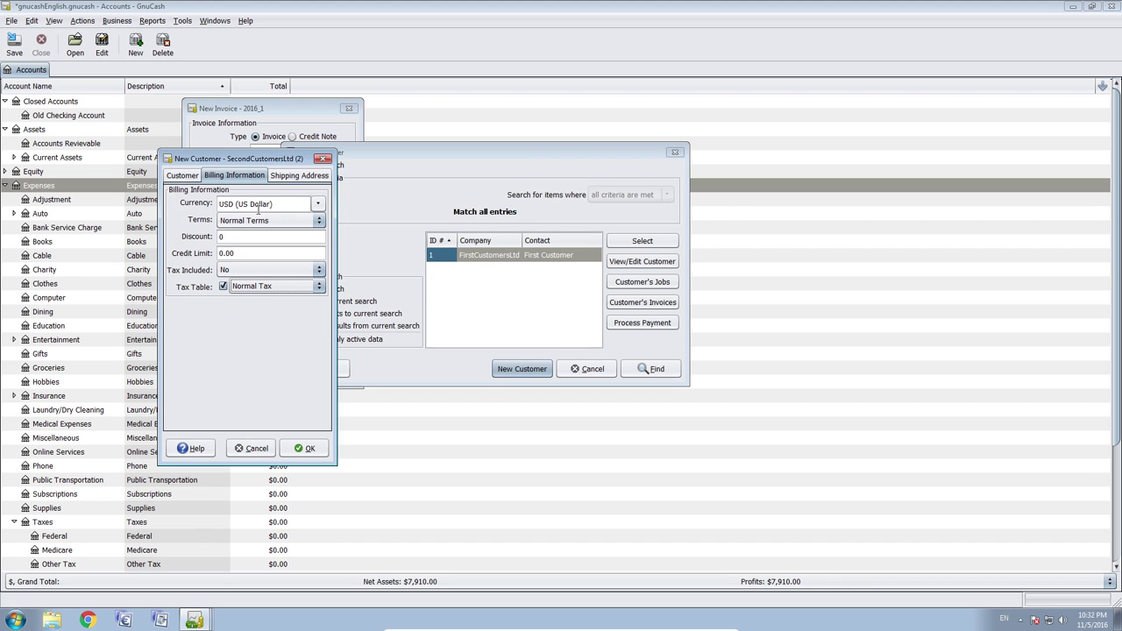
- Open the billing terms beside the other dialogs and examine the description, due days and discount settings of Normal Terms
click(124, 21)
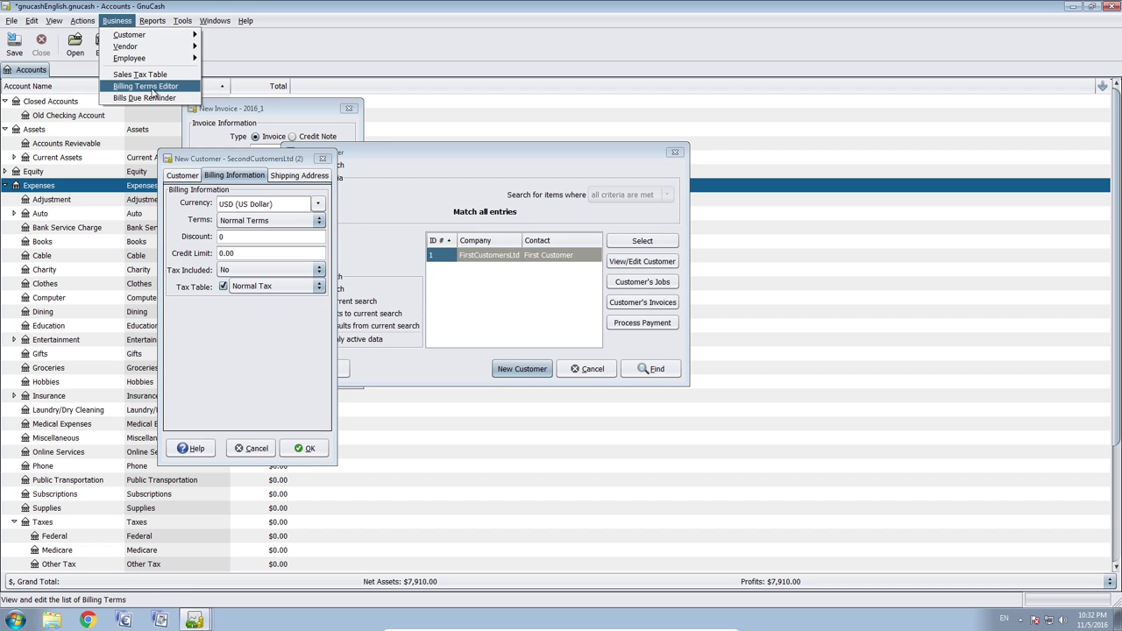
click(128, 88)
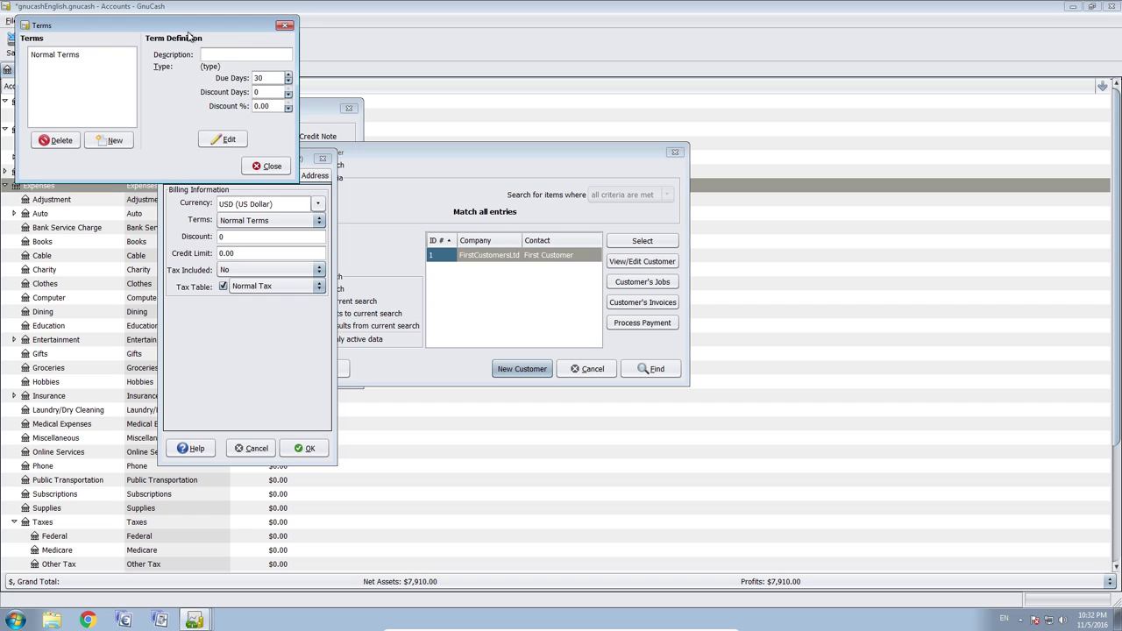
drag(188, 32, 737, 276)
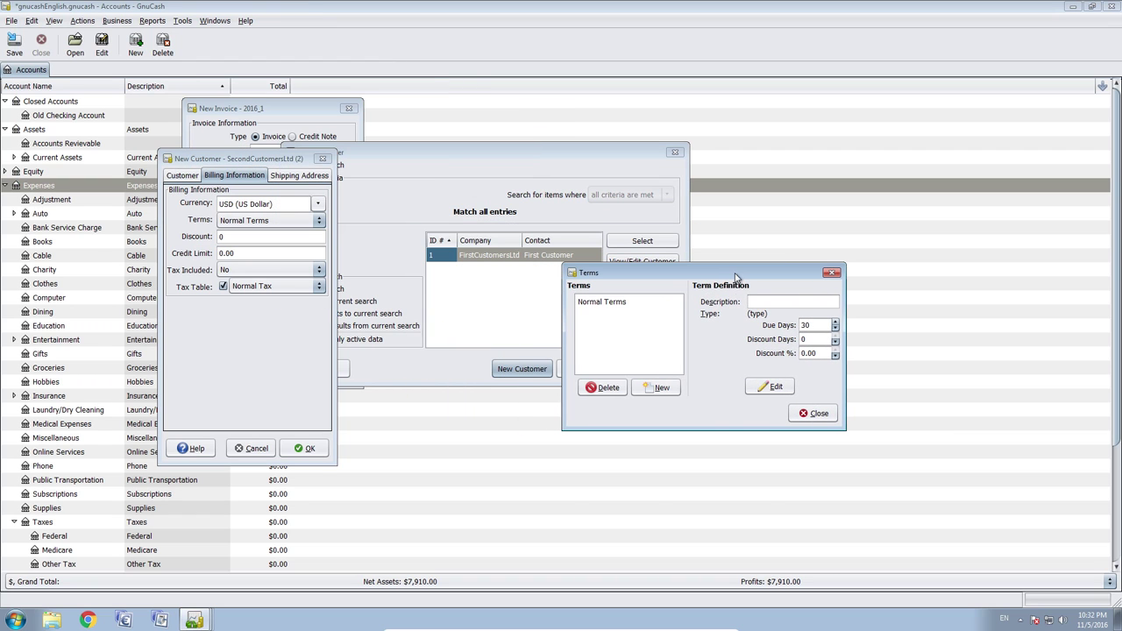
click(614, 302)
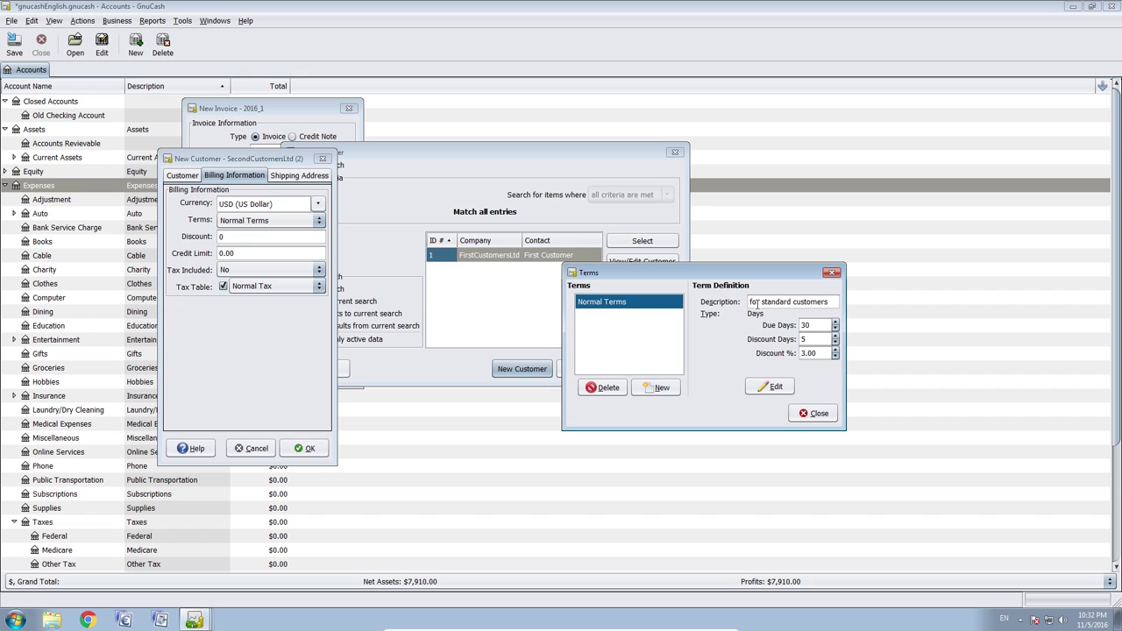
drag(794, 302, 828, 302)
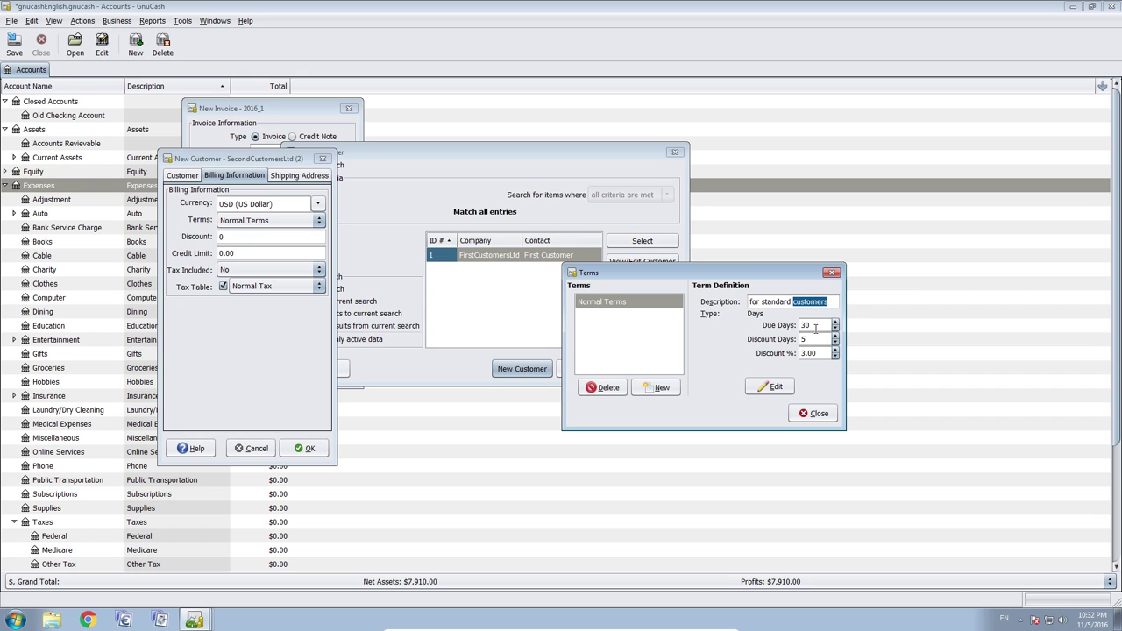
click(812, 340)
double_click(802, 340)
click(818, 353)
- Examine the type options offered for a new billing term, and leave the billing terms without adding one
click(657, 388)
drag(143, 43, 594, 270)
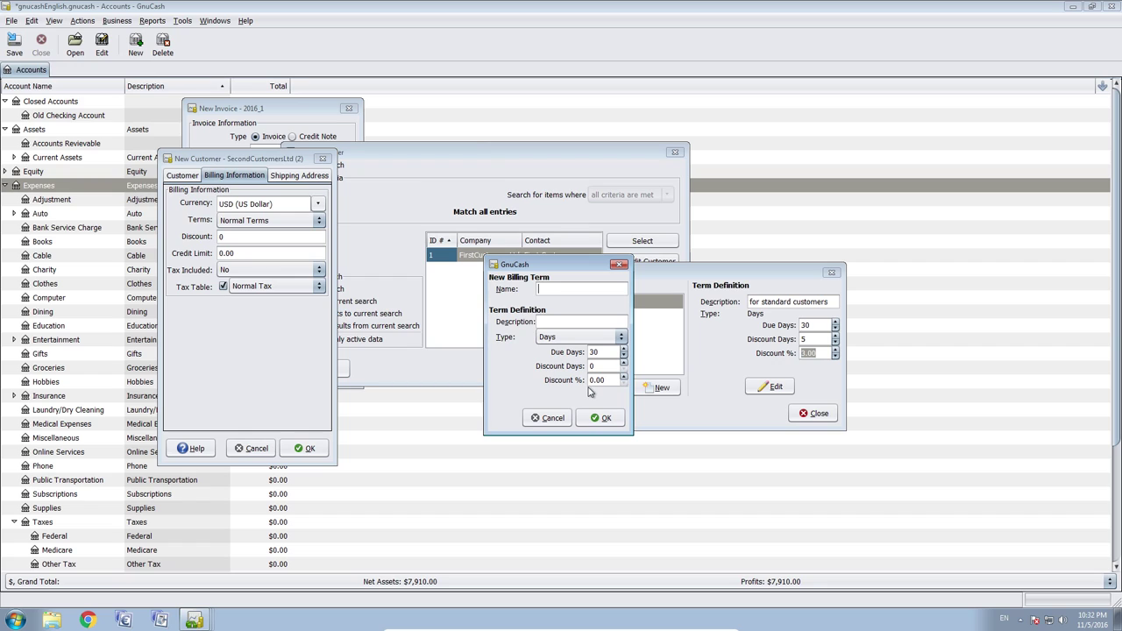
click(579, 338)
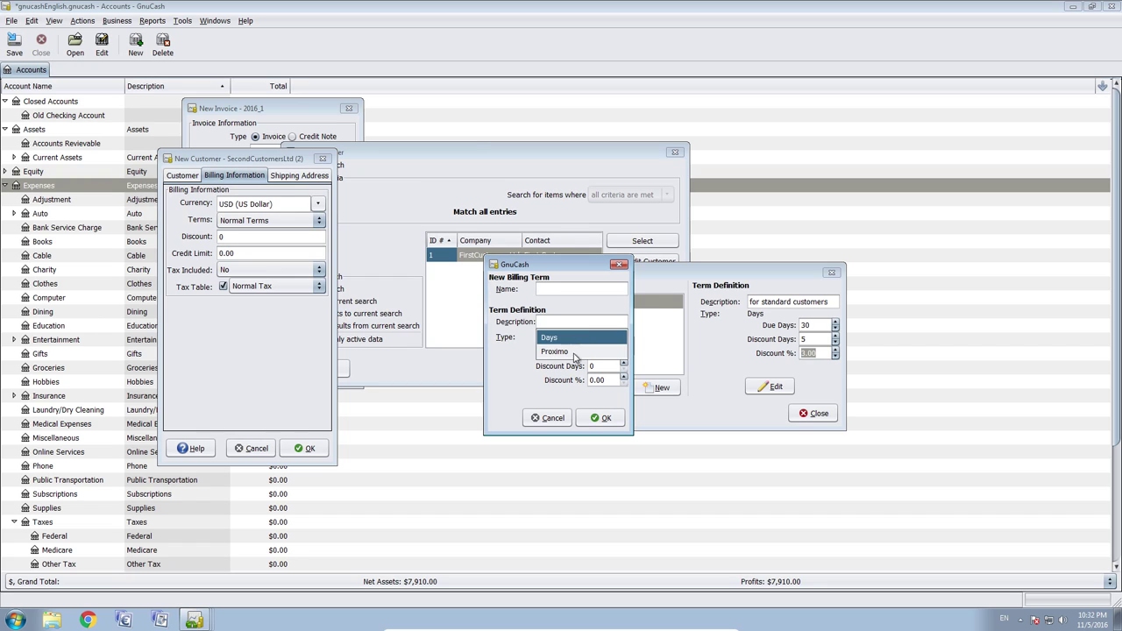
click(577, 341)
click(576, 343)
click(603, 340)
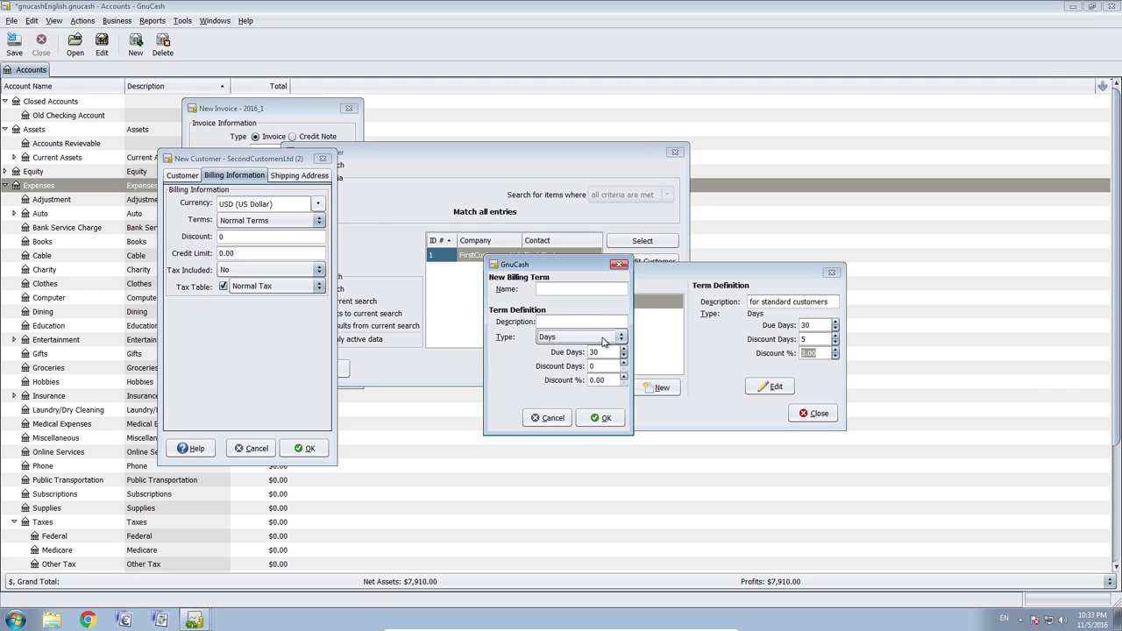
click(601, 323)
click(553, 418)
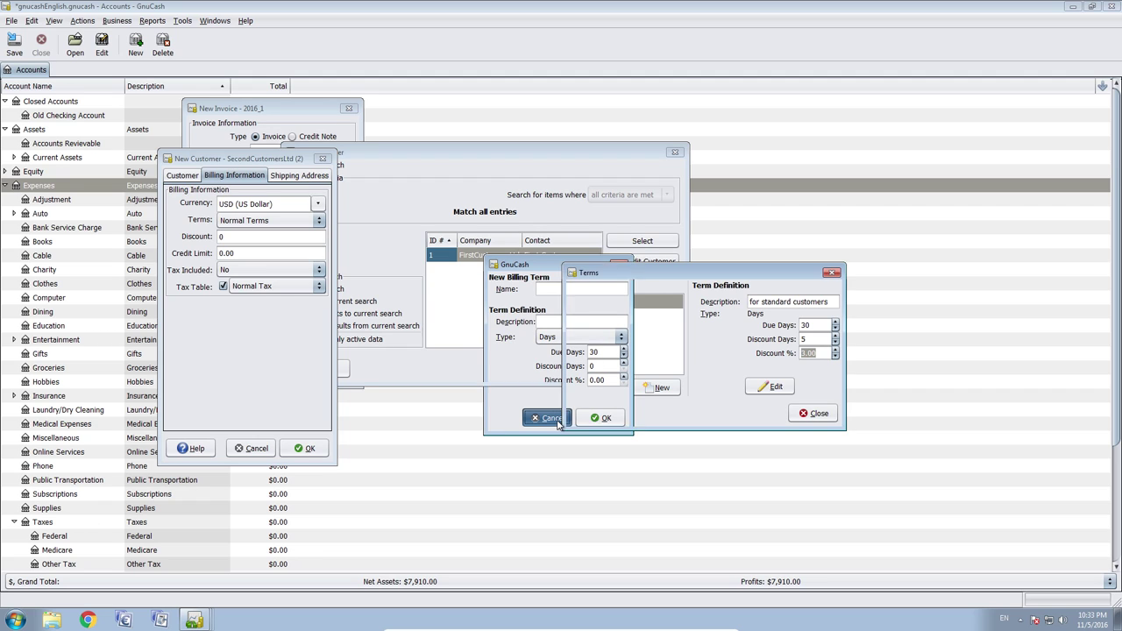
click(814, 413)
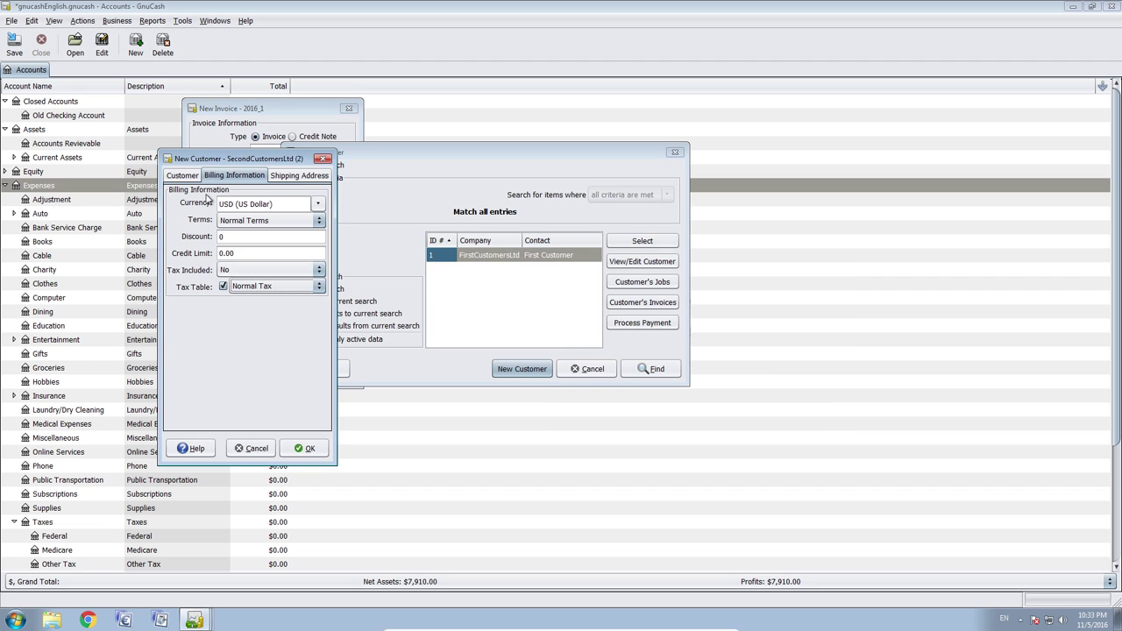
- Keep Normal Terms as the new customer's billing terms and check the discount and credit limit fields
click(249, 223)
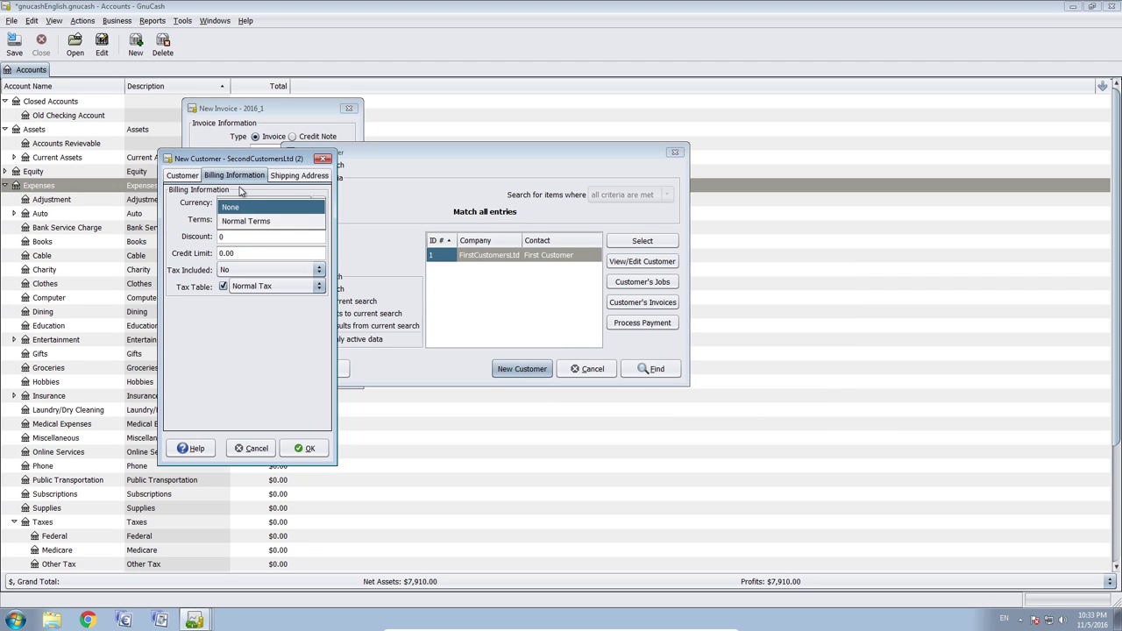
click(264, 223)
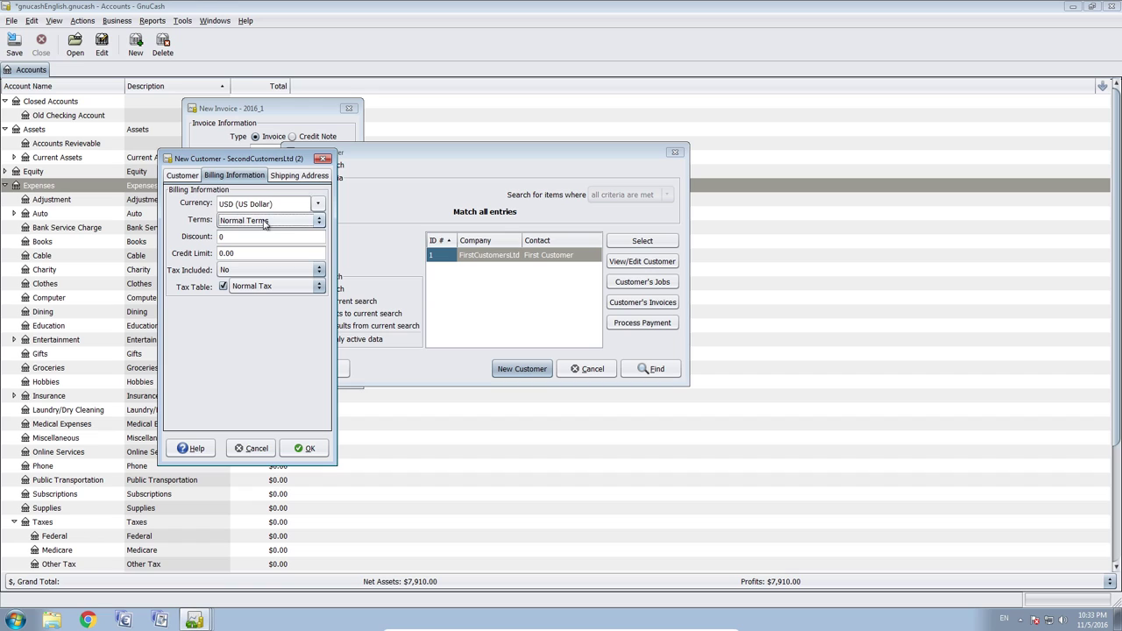
click(259, 237)
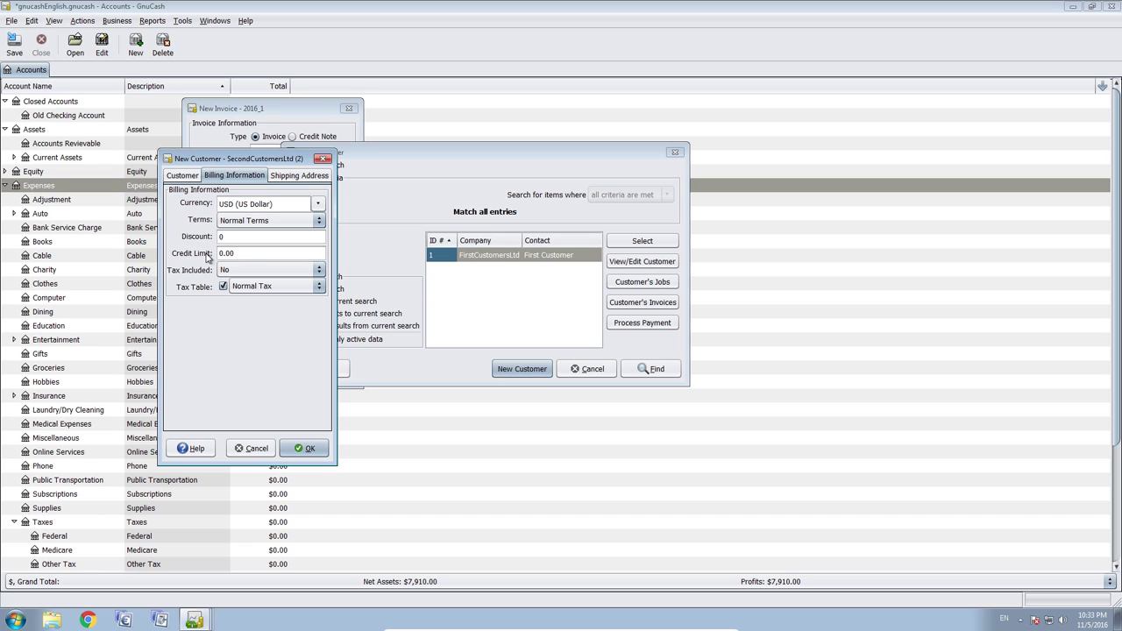
click(256, 253)
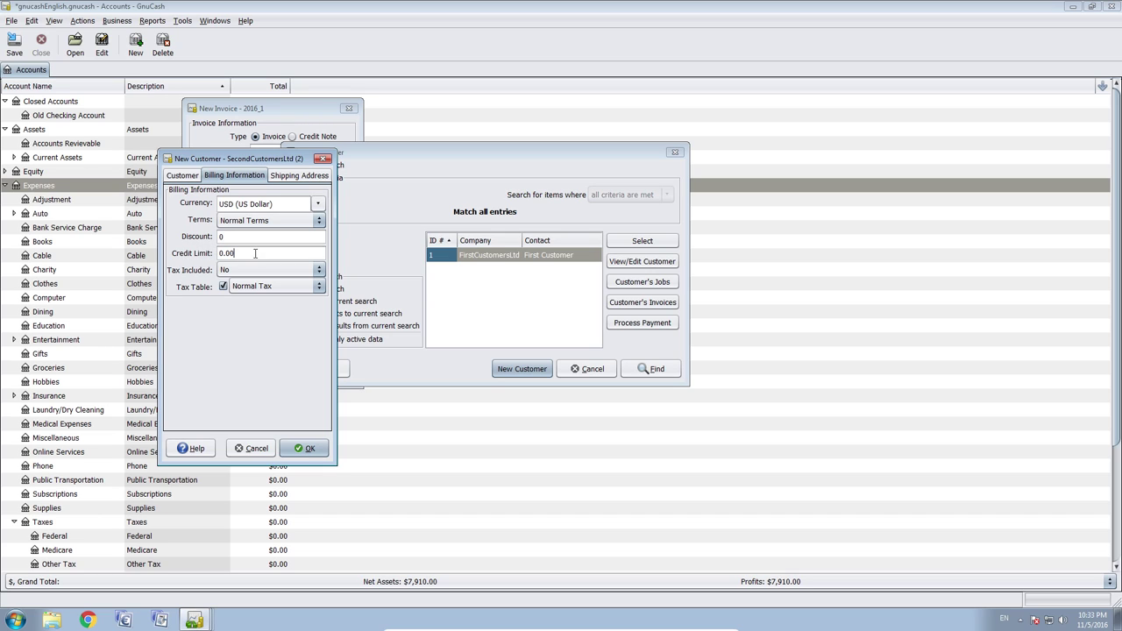
- Copy the new customer's billing name into the name field of the shipping address
click(294, 176)
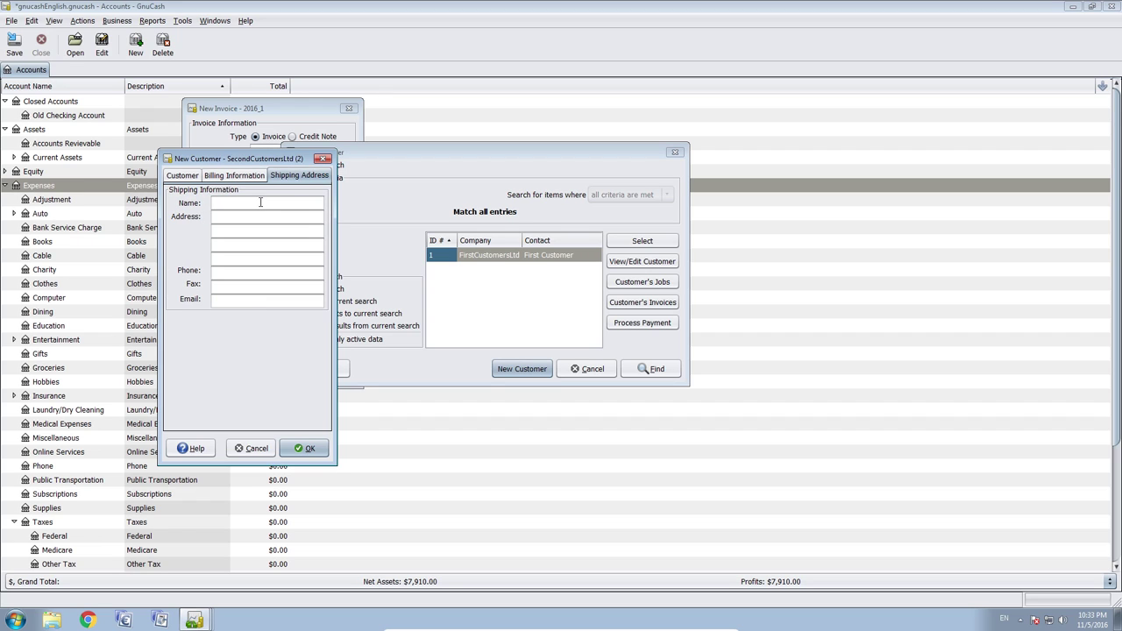
click(291, 206)
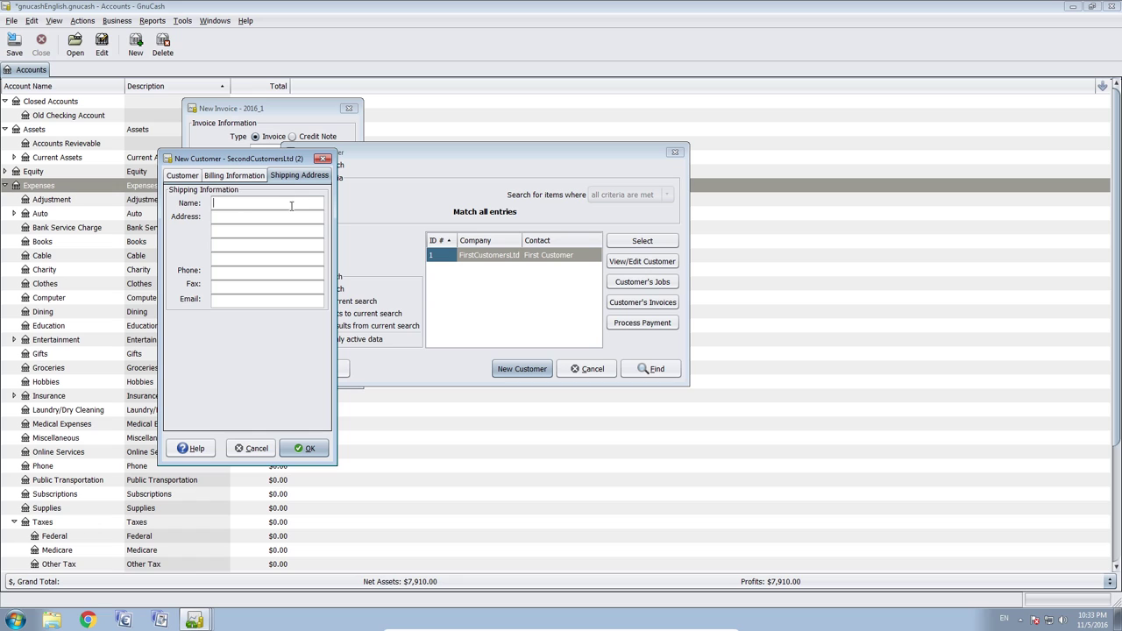
click(185, 175)
click(258, 262)
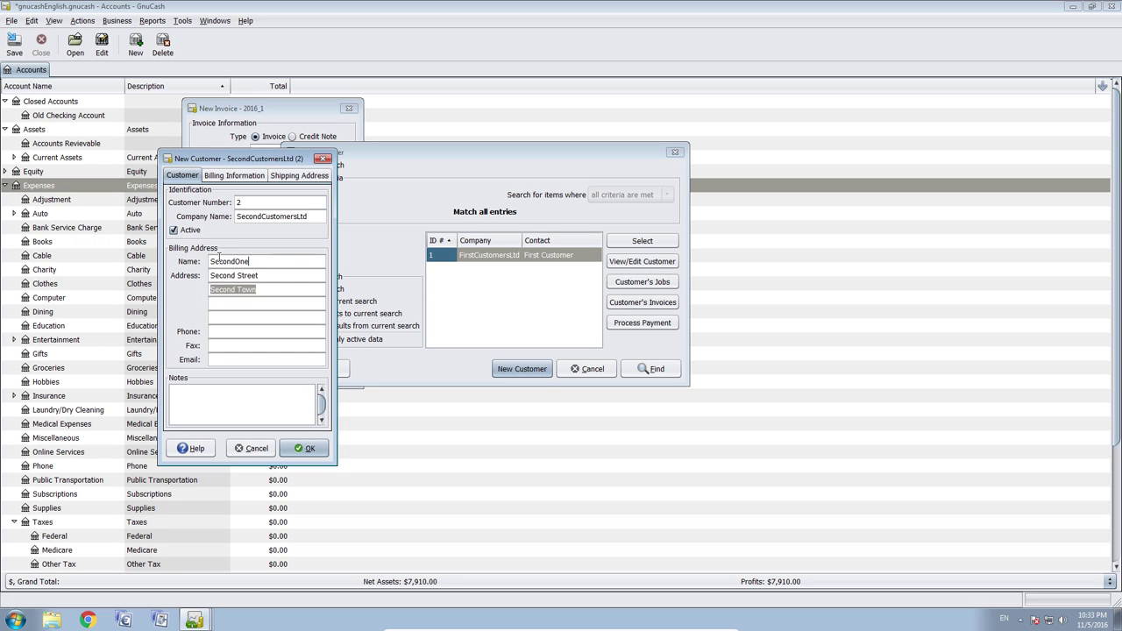
double_click(232, 259)
drag(256, 261, 204, 265)
key(ctrl+c)
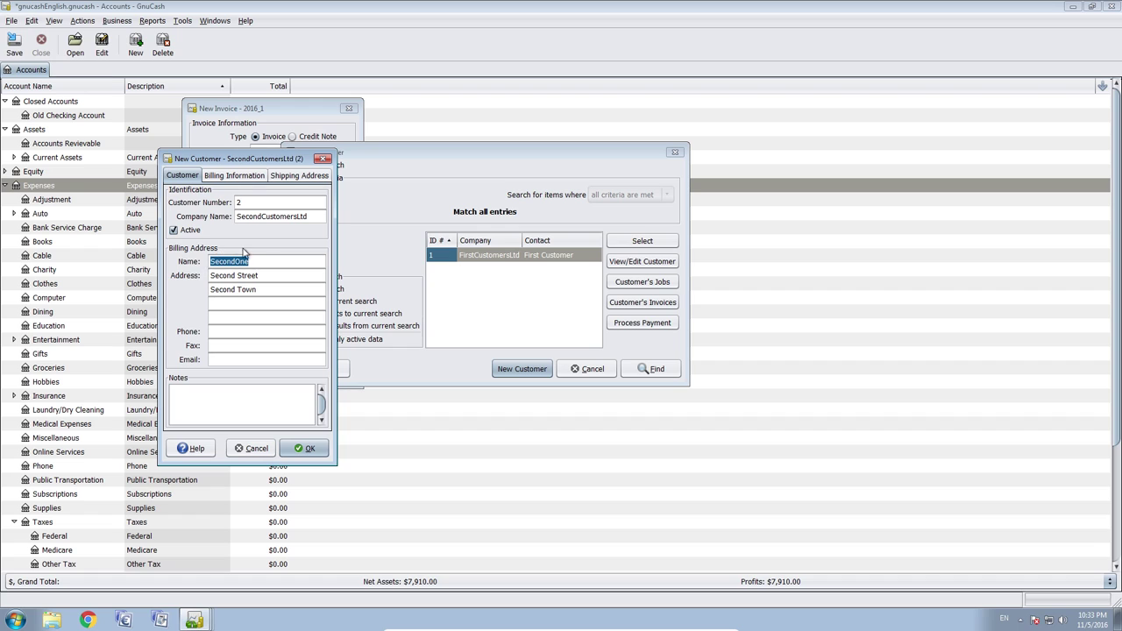
click(295, 175)
key(ctrl+v)
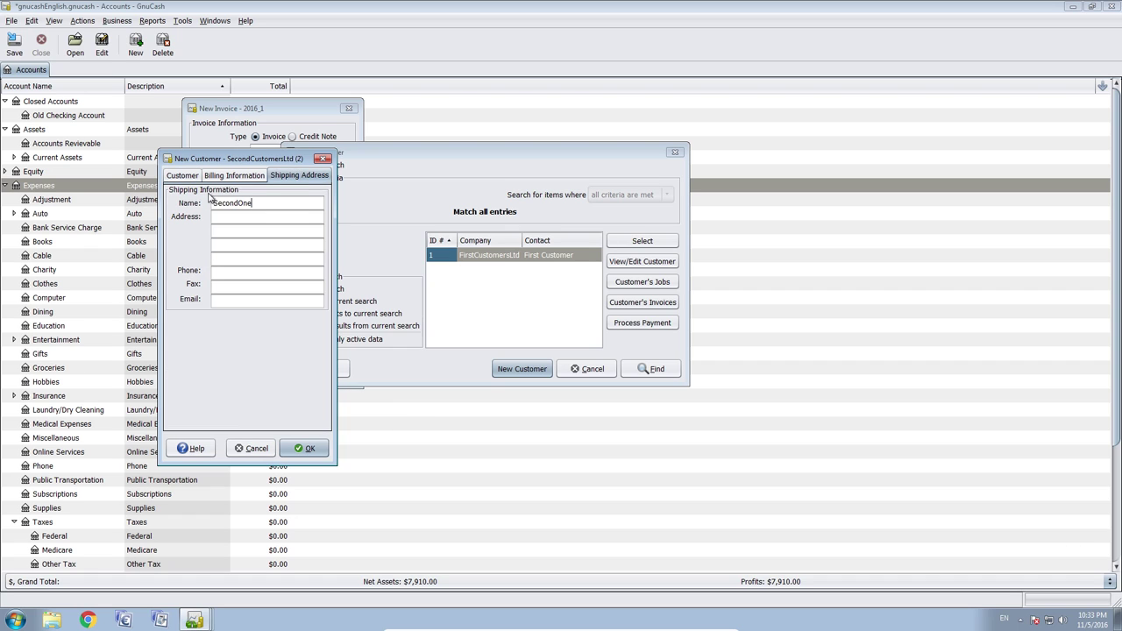
- Copy the street line of the new customer's billing address into the first line of the shipping address
click(183, 176)
drag(257, 276, 205, 275)
key(ctrl+c)
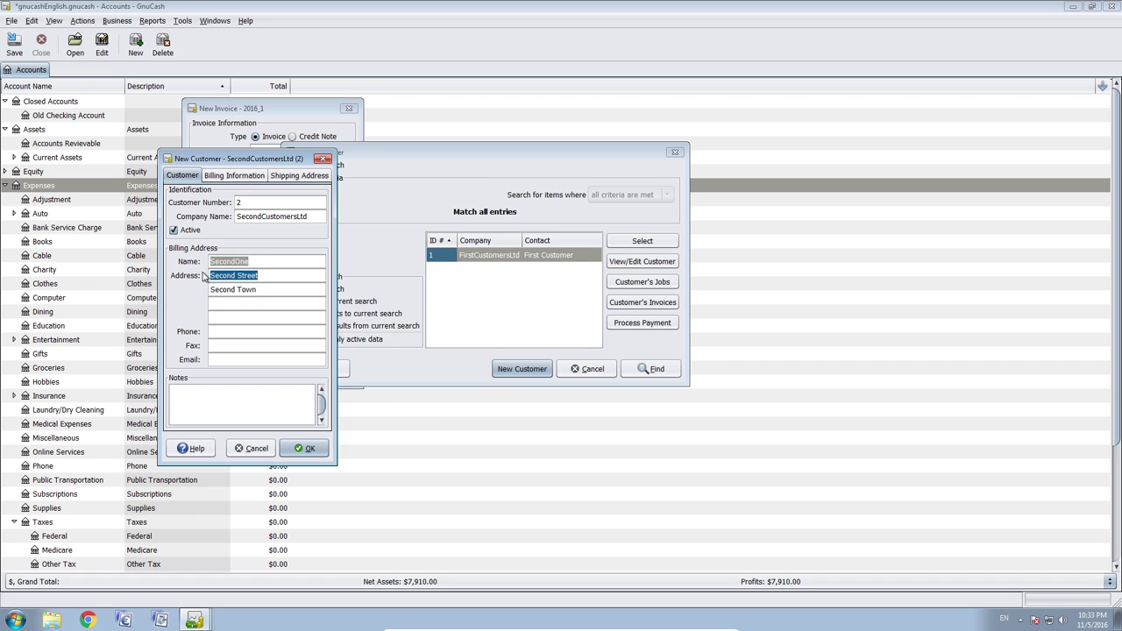
click(289, 176)
click(241, 222)
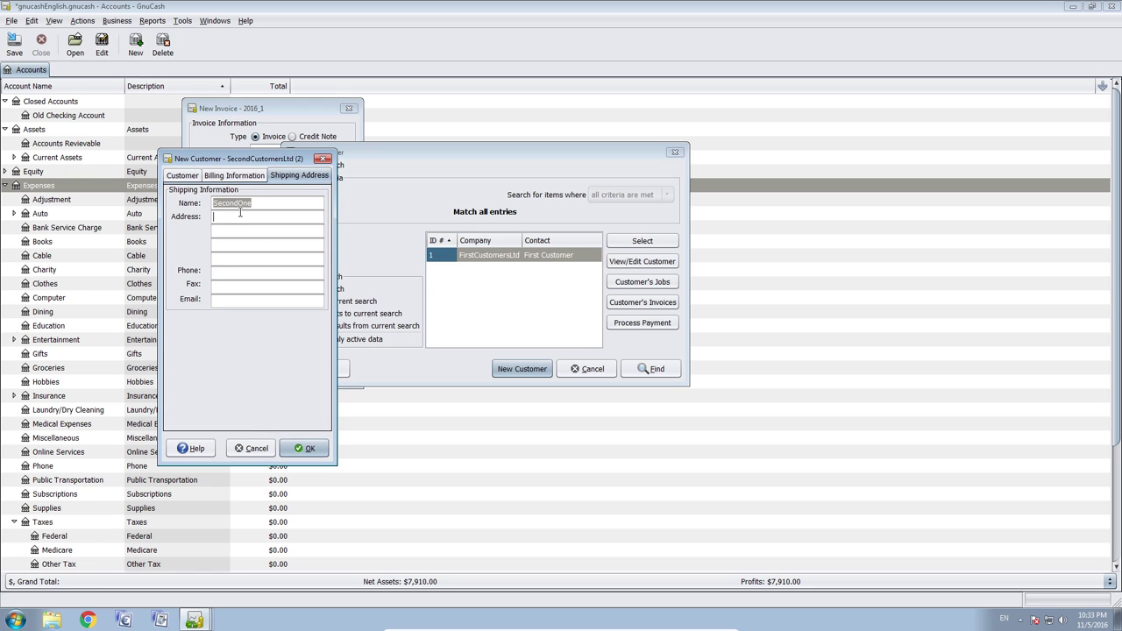
key(ctrl+v)
- Copy the town line of the billing address into the second shipping address line, and save the new customer
click(183, 175)
drag(262, 291, 188, 288)
key(ctrl+c)
click(298, 176)
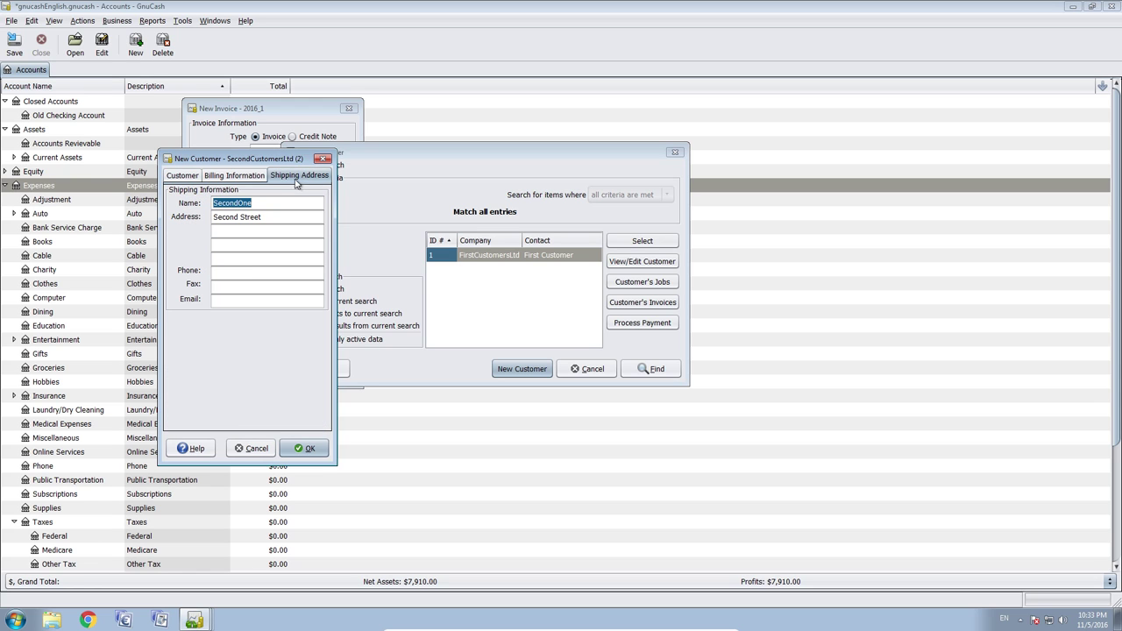
click(239, 231)
key(ctrl+v)
click(271, 201)
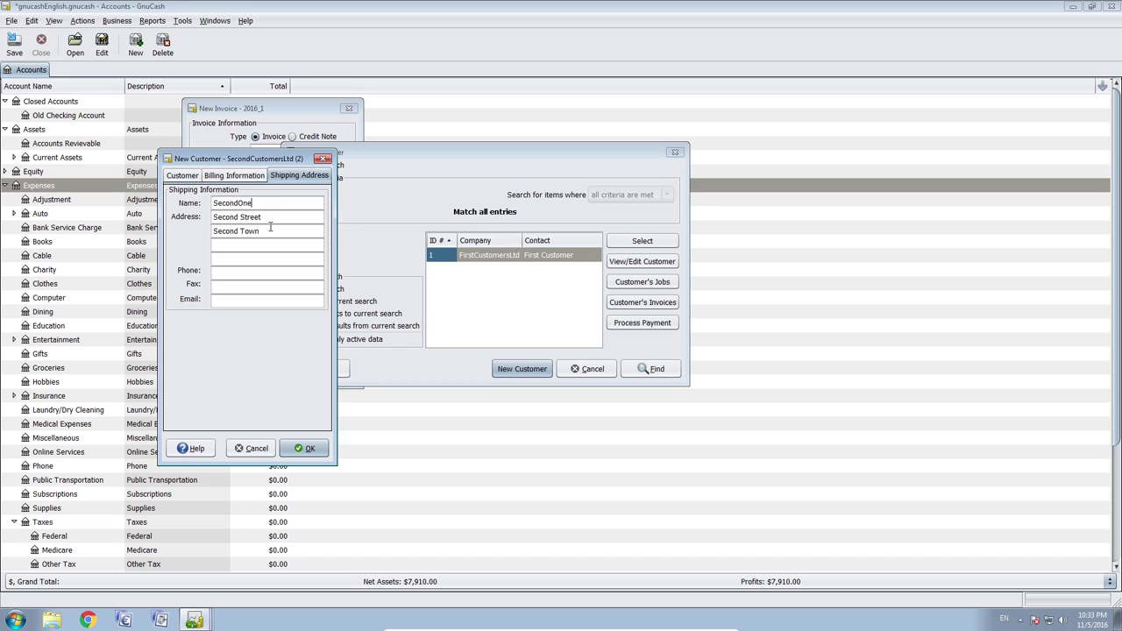
click(311, 451)
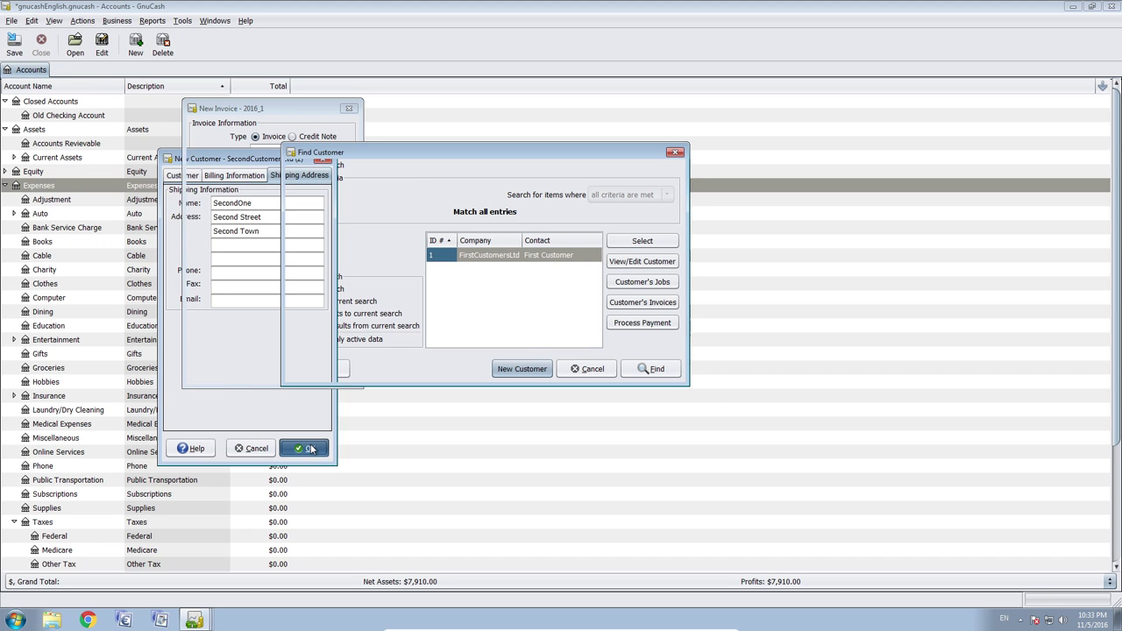
- Review the record of SecondCustomersLtd in the customer search, and assign that customer to the invoice
click(506, 271)
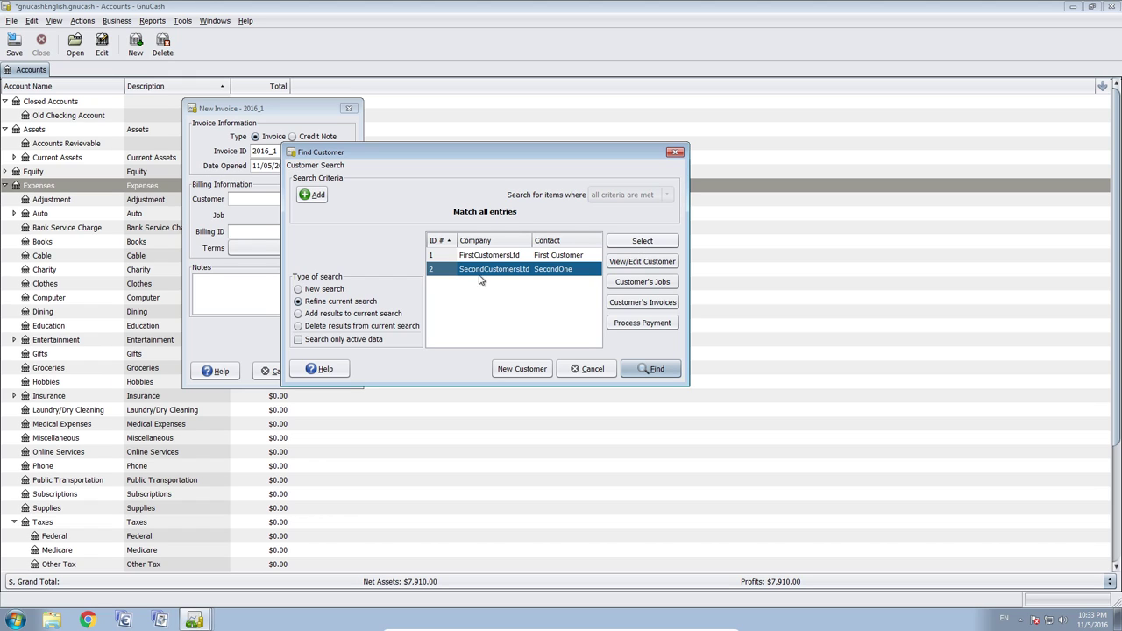
click(635, 263)
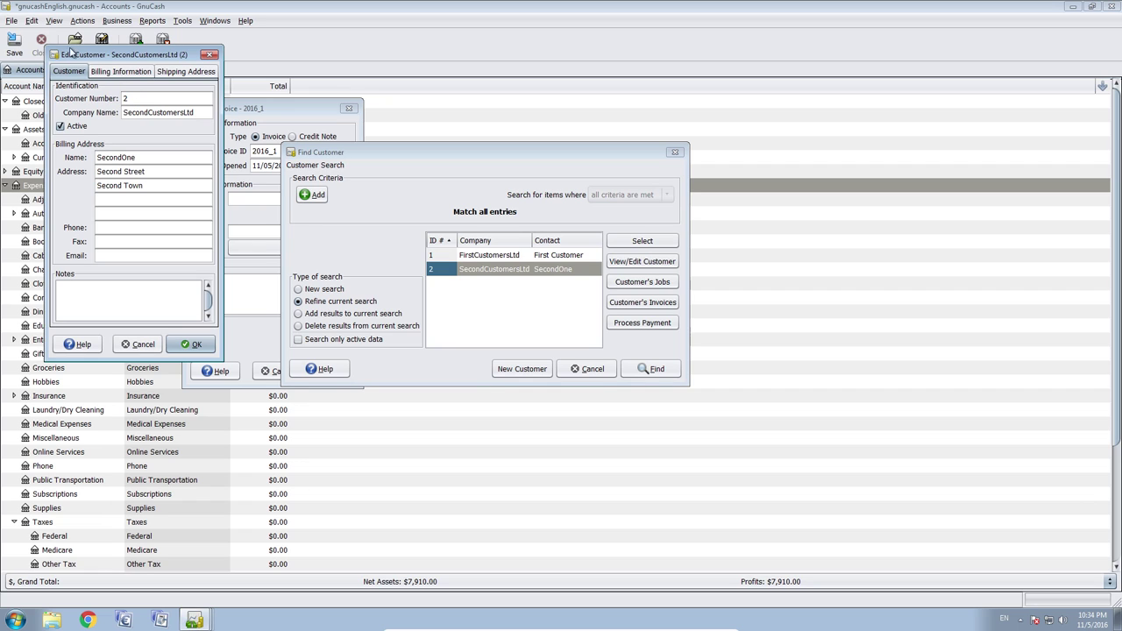
click(210, 56)
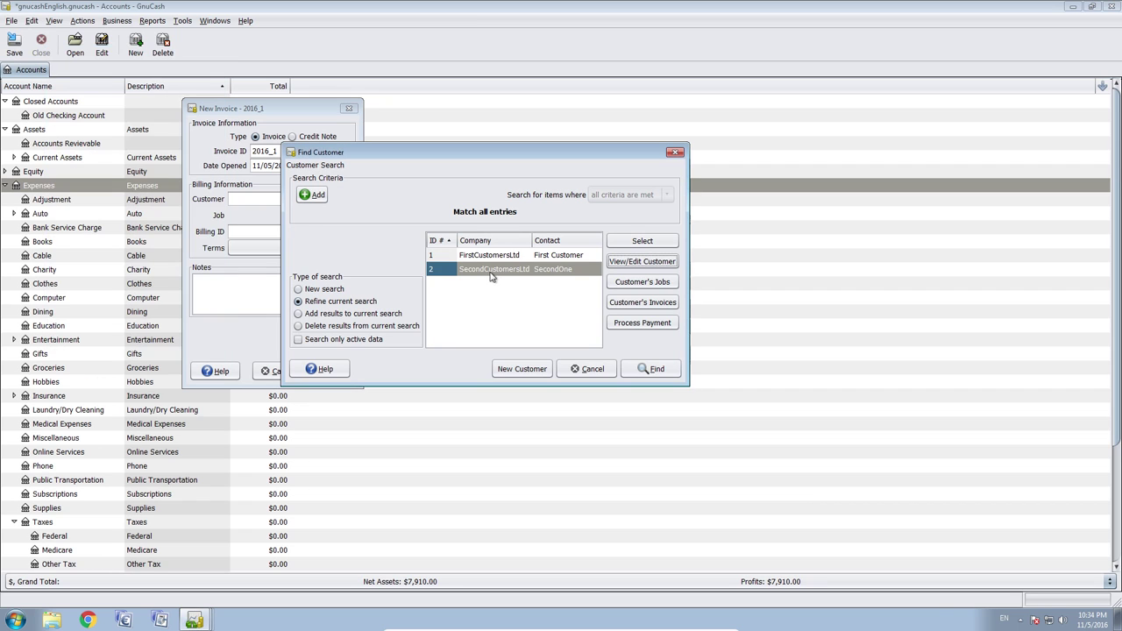
click(641, 243)
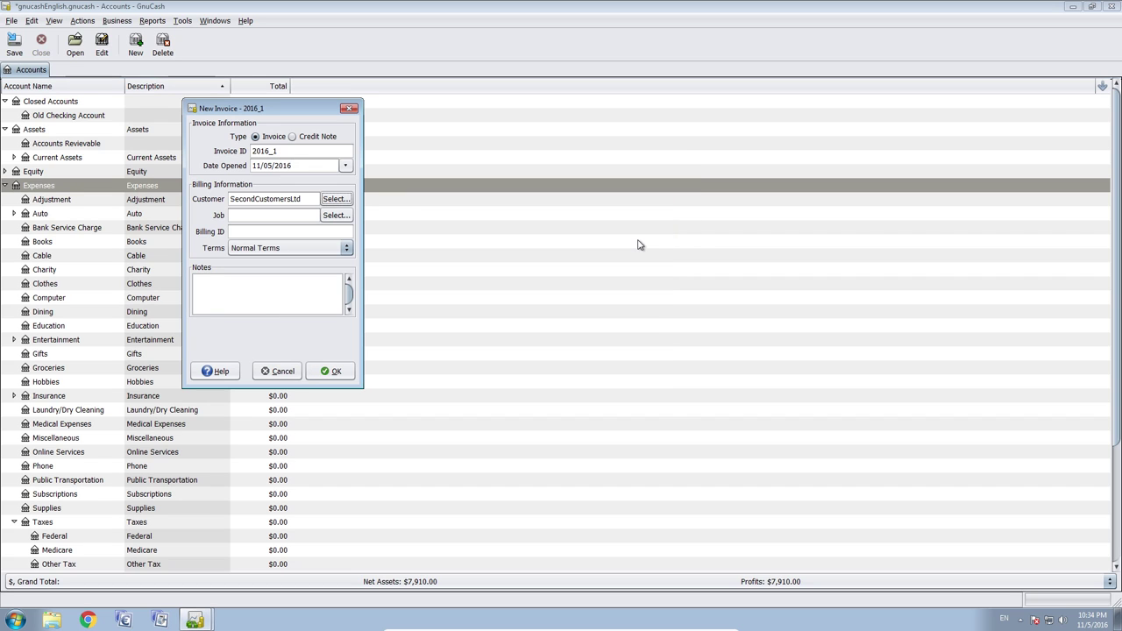
- Open the job search for the invoice beside the invoice dialog and remove the job name criterion
drag(317, 111, 500, 173)
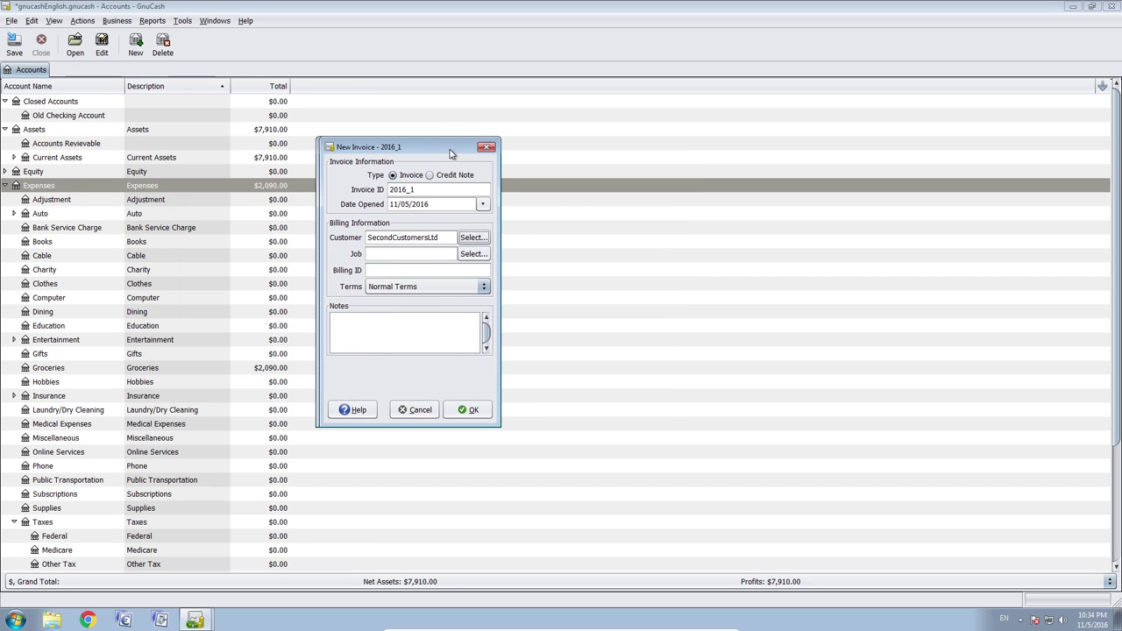
click(438, 254)
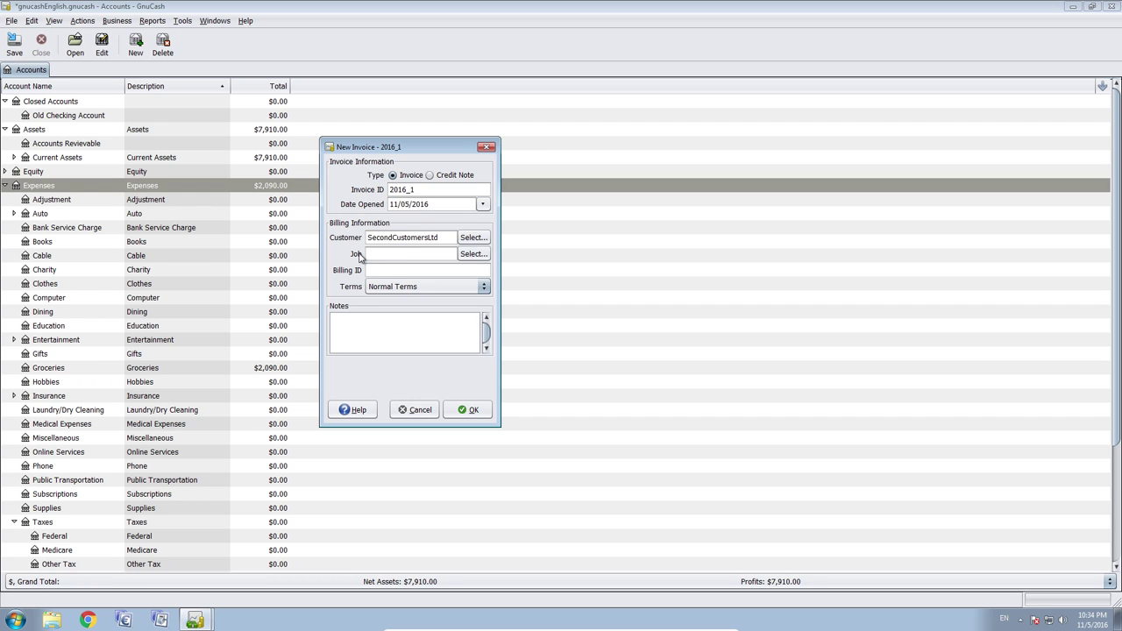
click(474, 254)
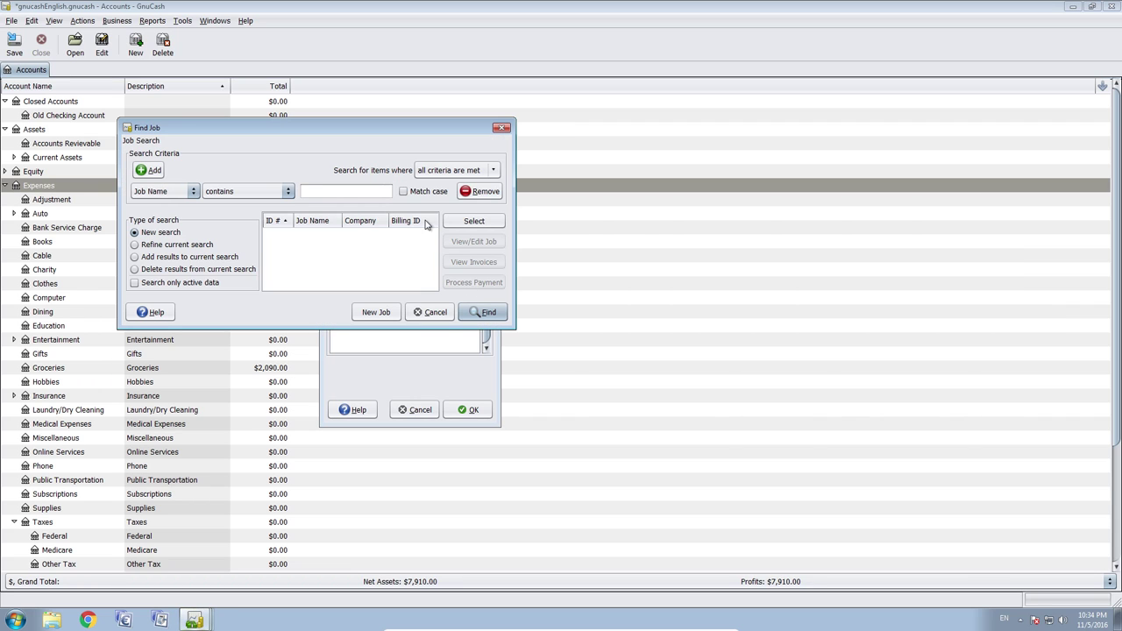
drag(385, 135, 739, 188)
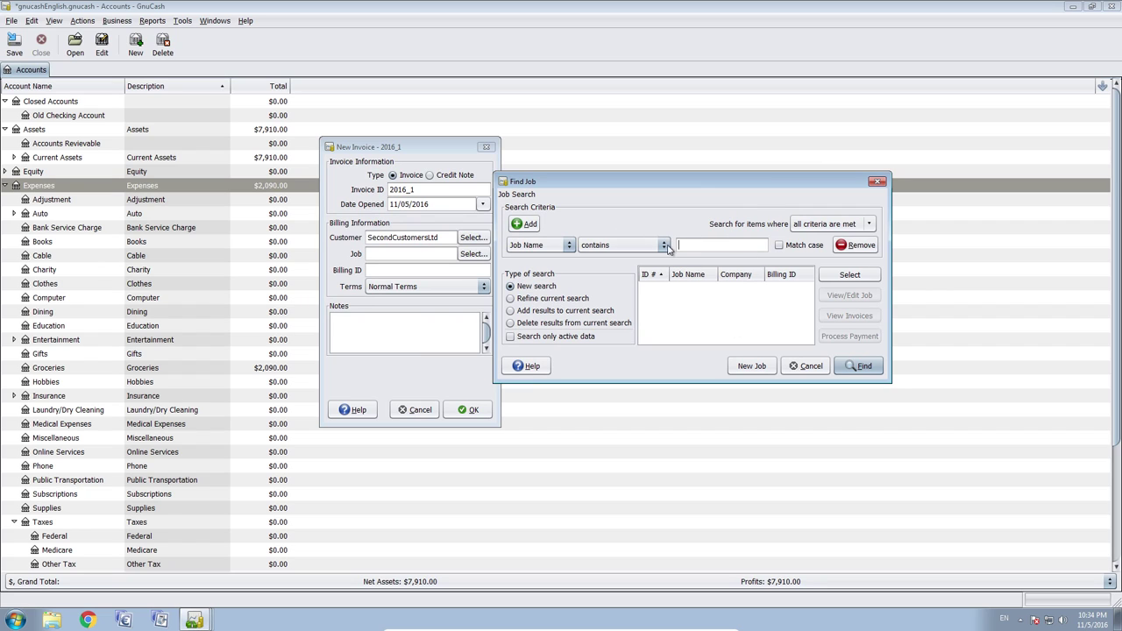
click(856, 246)
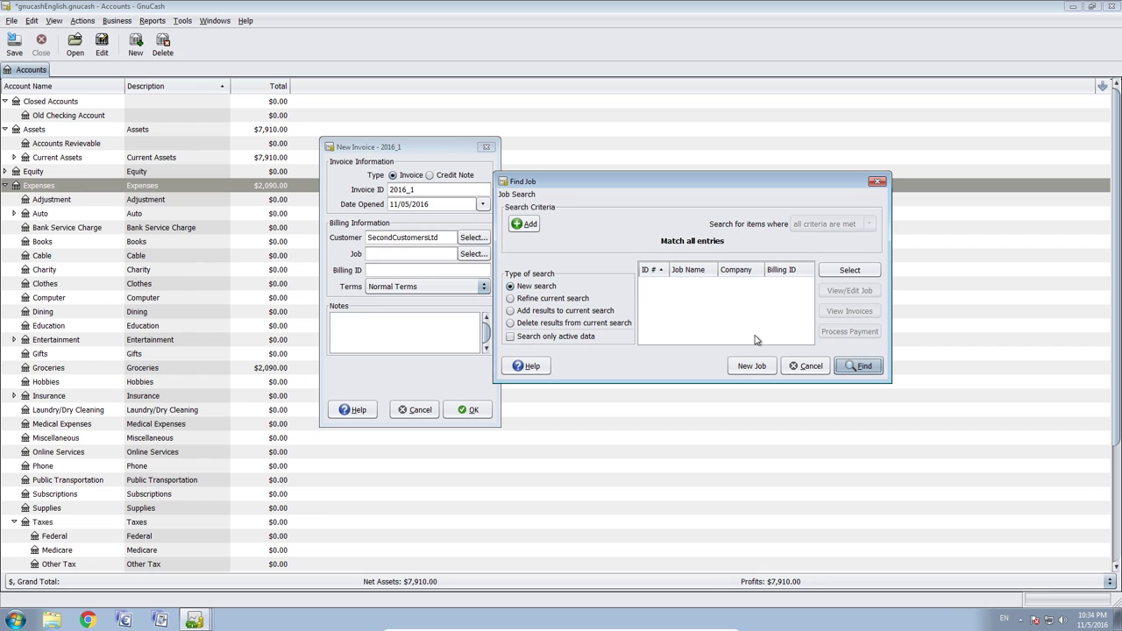
click(742, 301)
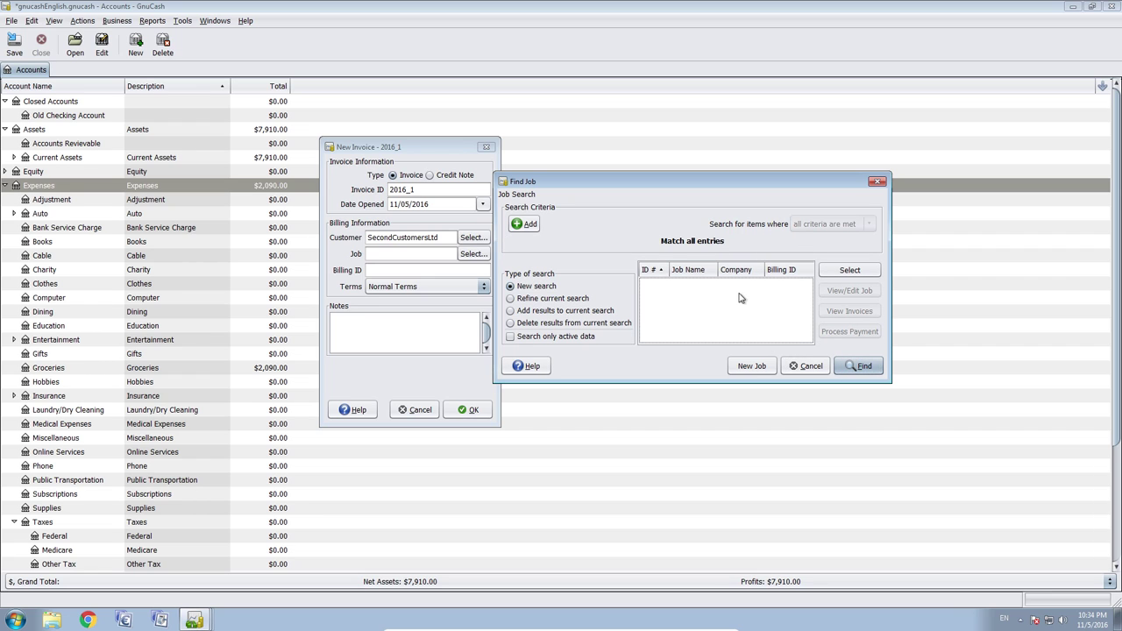
- Create a new job for SecondCustomersLtd with job number 1, name "sending books" and billing ID 1
click(752, 365)
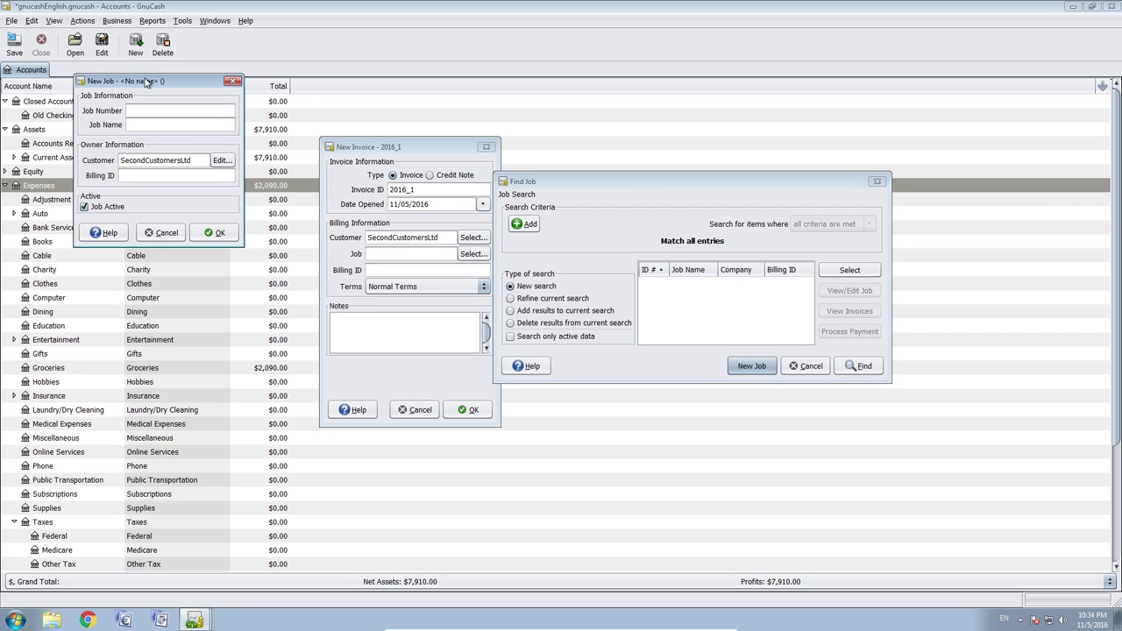
drag(146, 82, 652, 194)
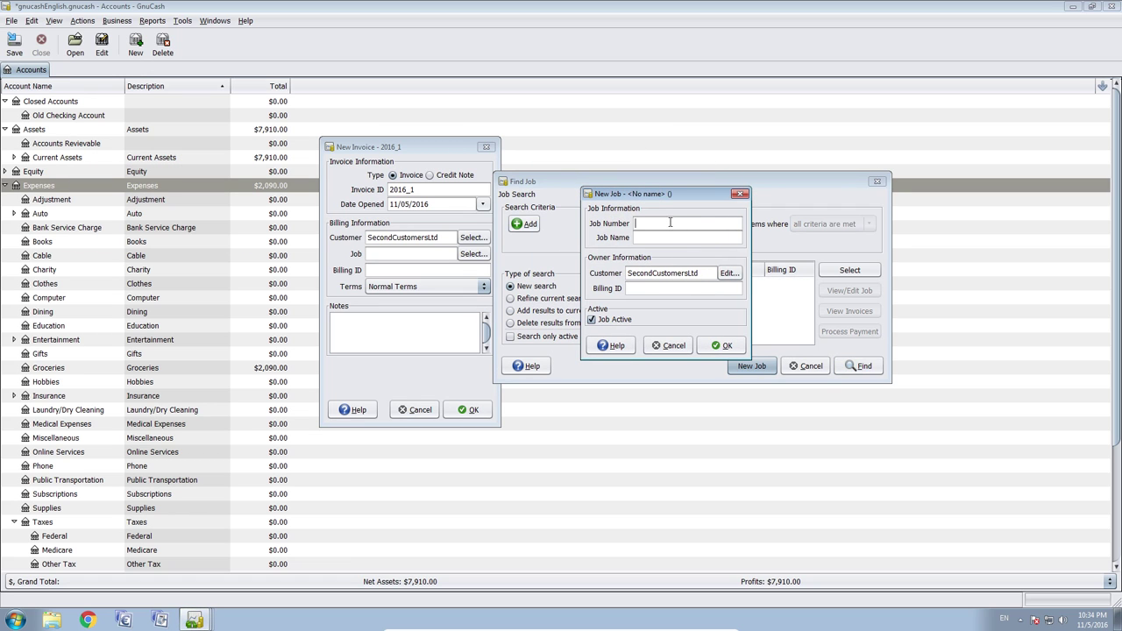
text(1)
click(656, 237)
text(sending books)
click(720, 347)
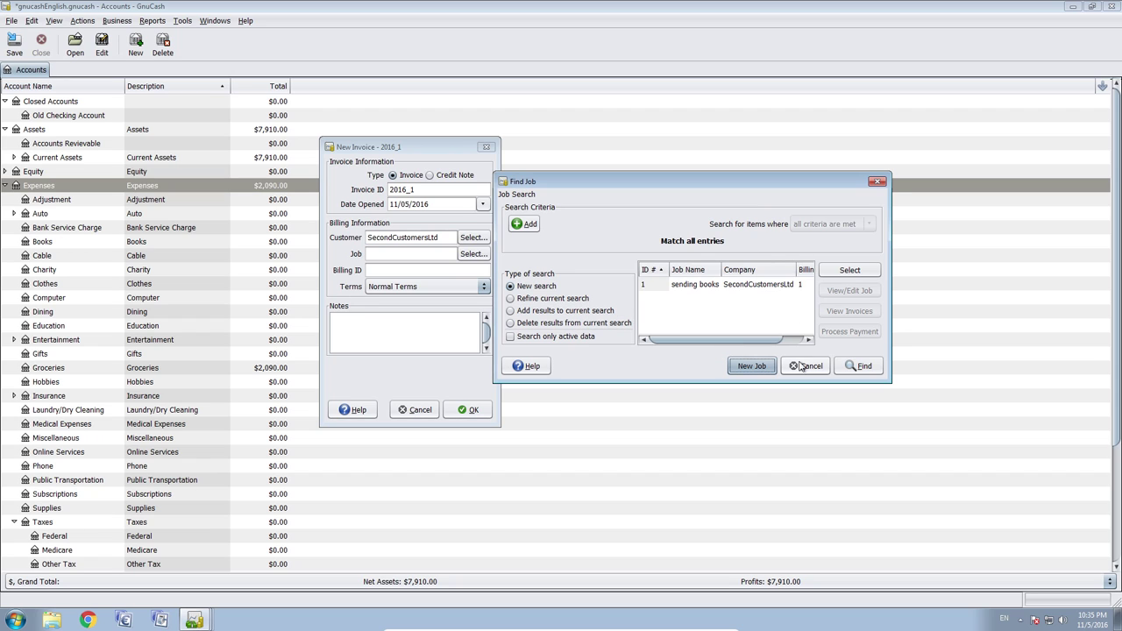
- Assign the "sending books" job to the invoice and create invoice 2016_1 with Normal Terms
click(783, 287)
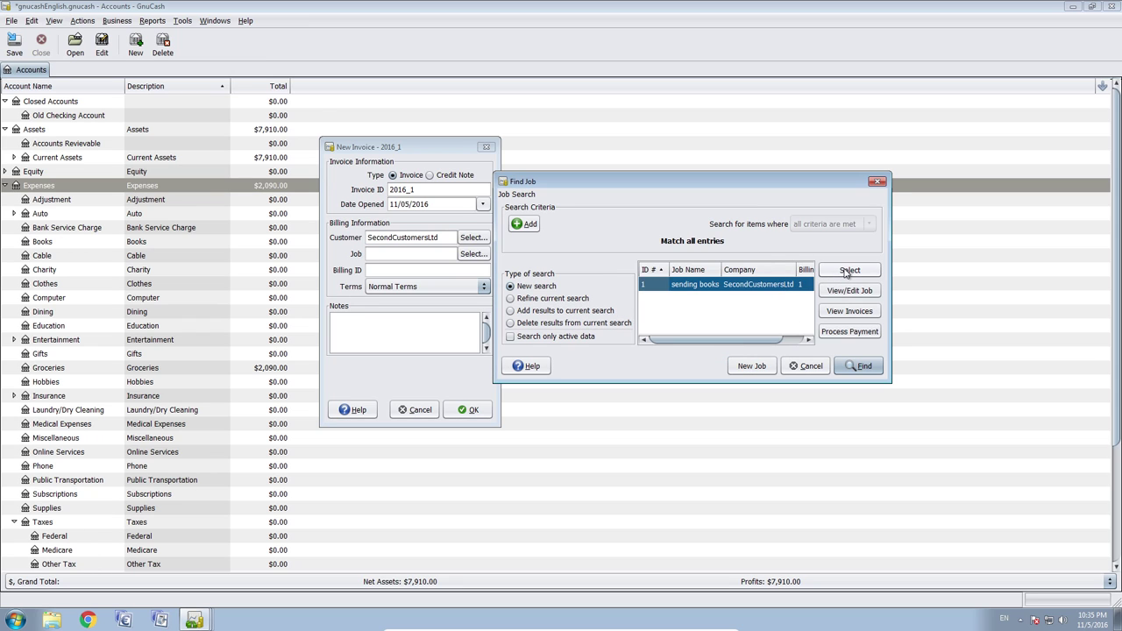
click(848, 271)
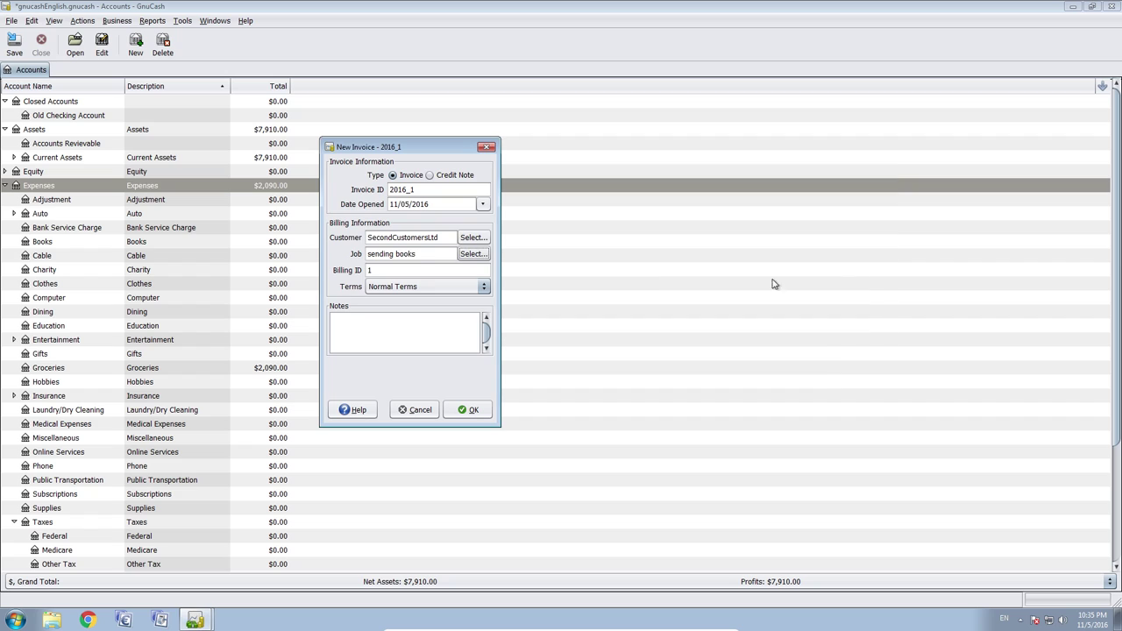
drag(428, 255, 359, 252)
click(424, 252)
click(388, 271)
click(473, 411)
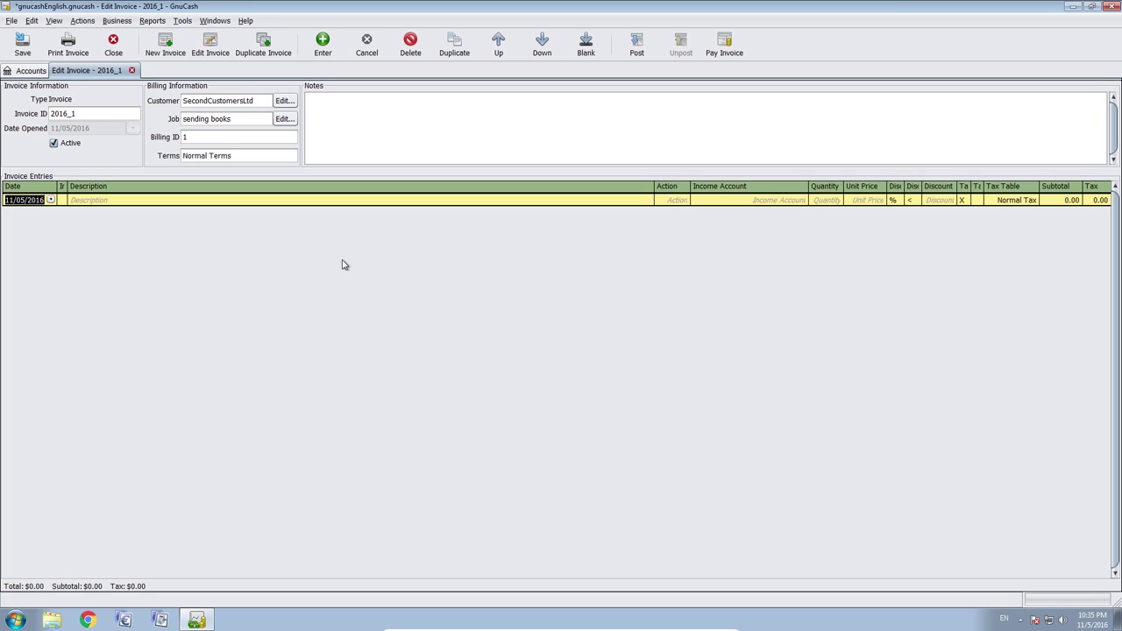
- Enter "Sell great Books" as the description of the first invoice entry
click(112, 202)
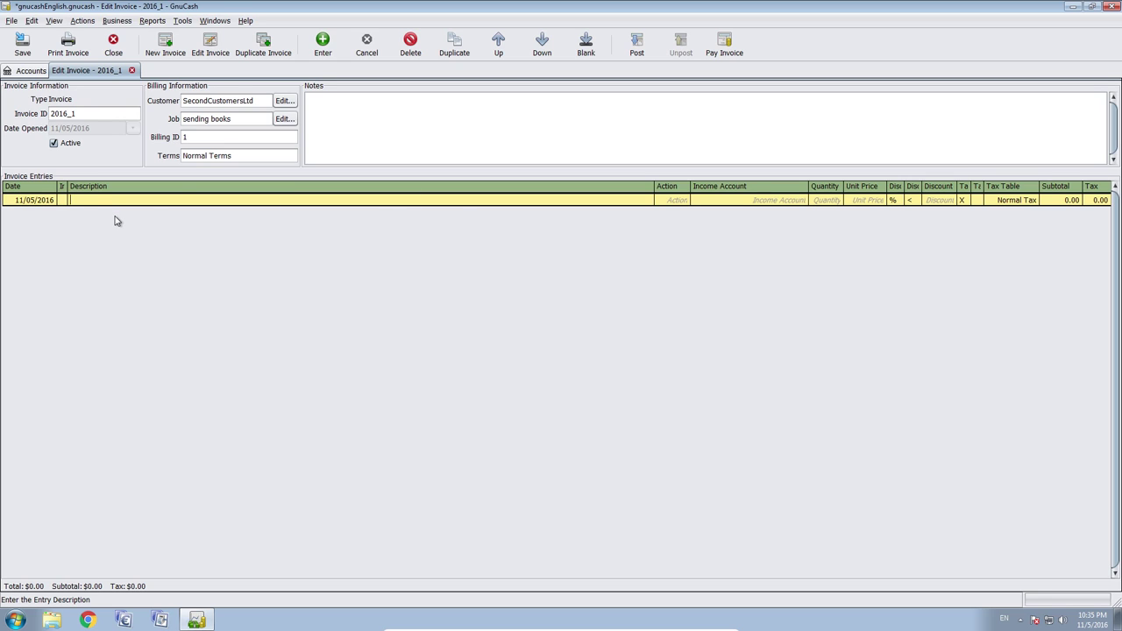
text(Sell)
text( Books)
key(BackSpace)
key(BackSpace)
key(BackSpace)
text(g)
click(733, 200)
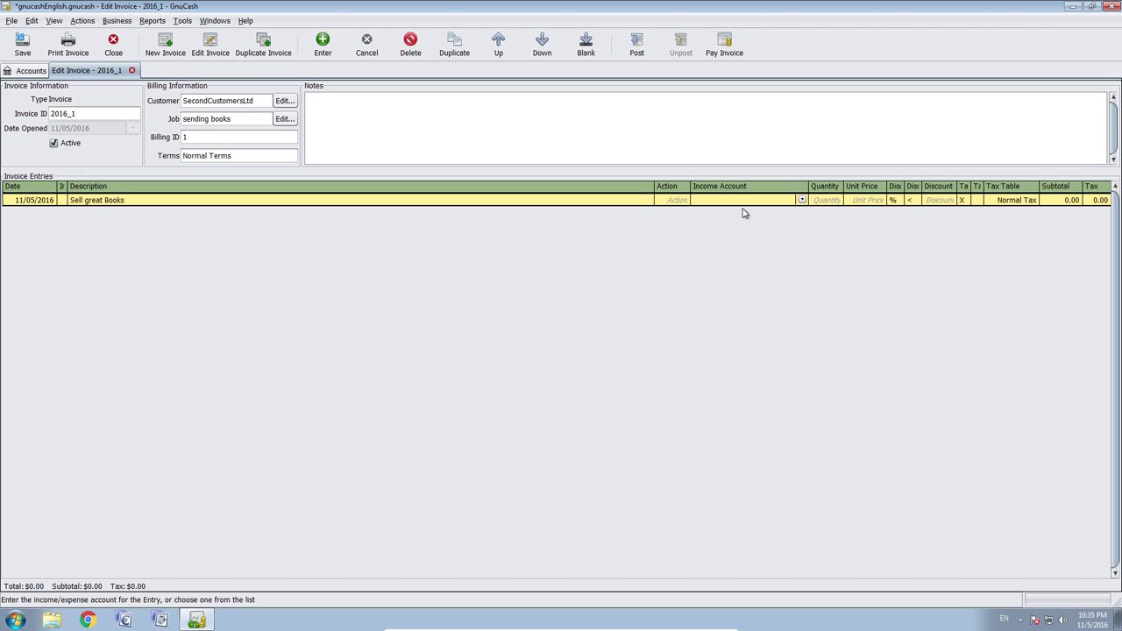
- Set the entry's action to Material and its income account to Income#Sales
click(684, 199)
click(685, 201)
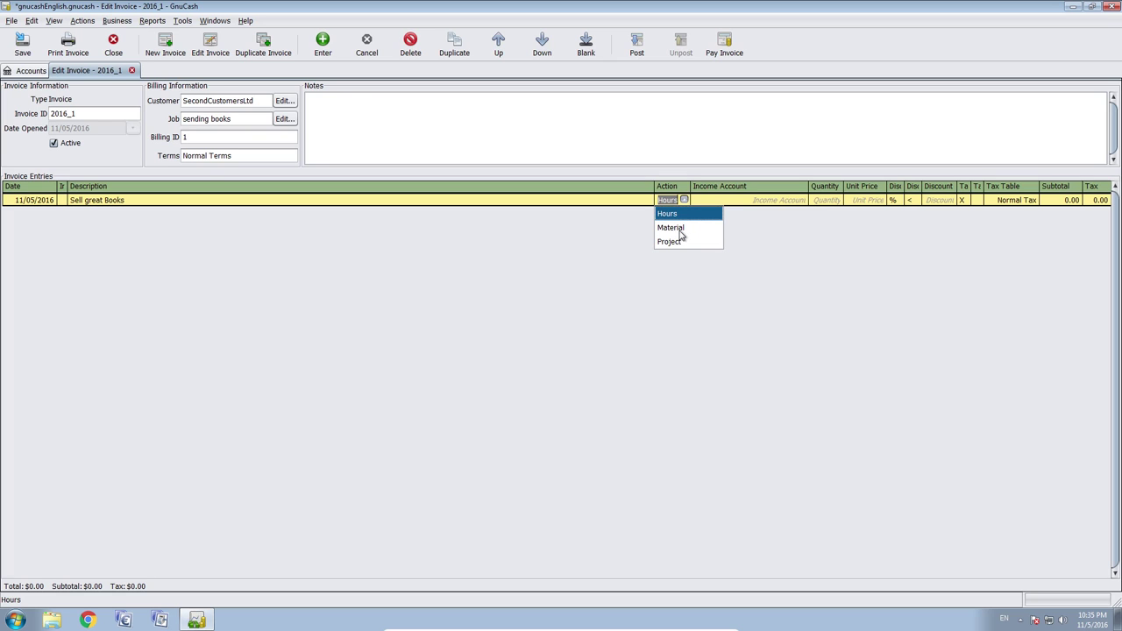
click(672, 228)
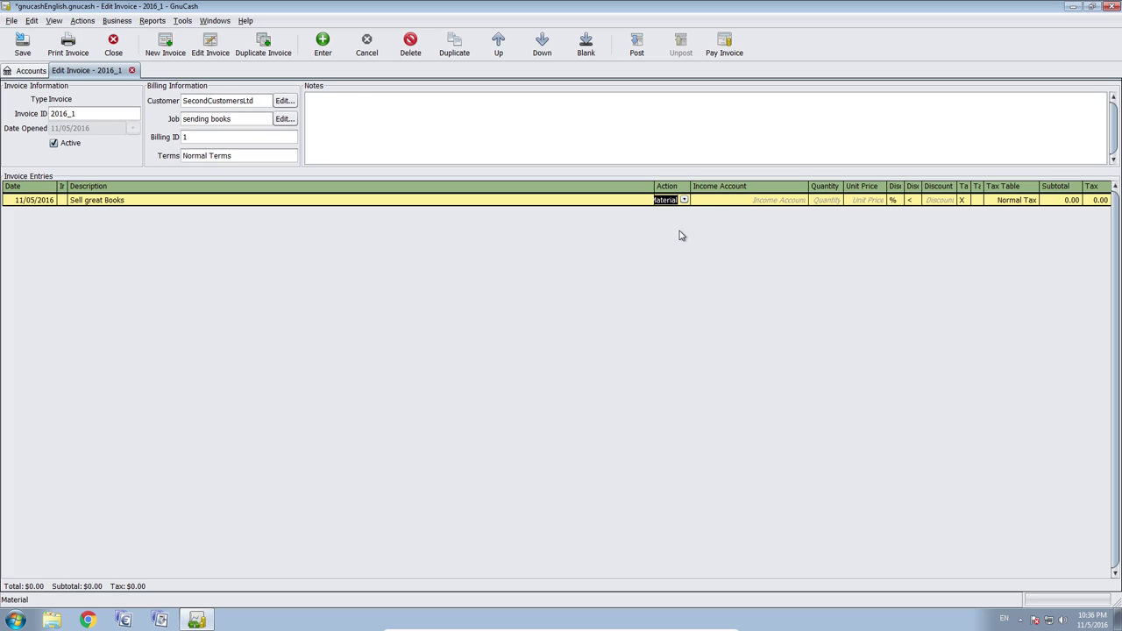
click(714, 201)
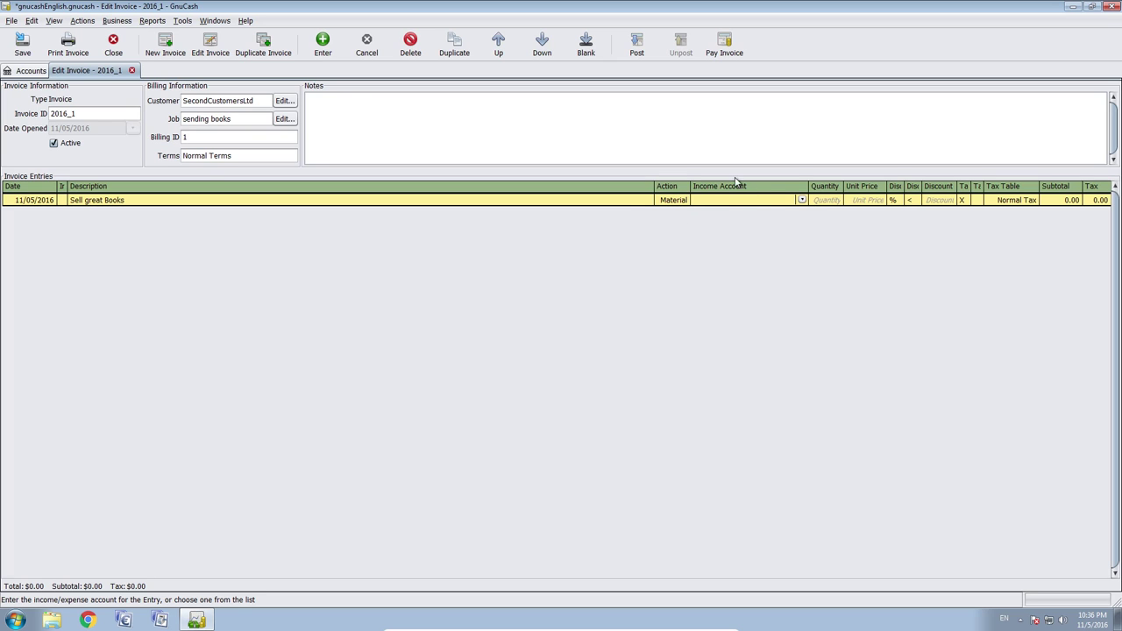
click(801, 200)
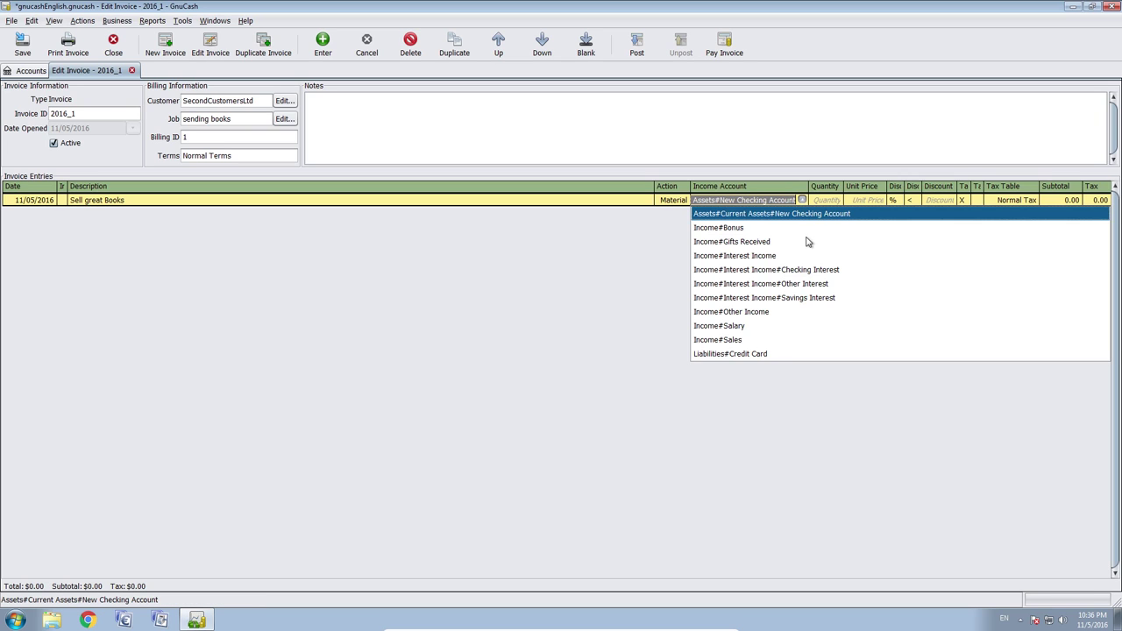
click(723, 340)
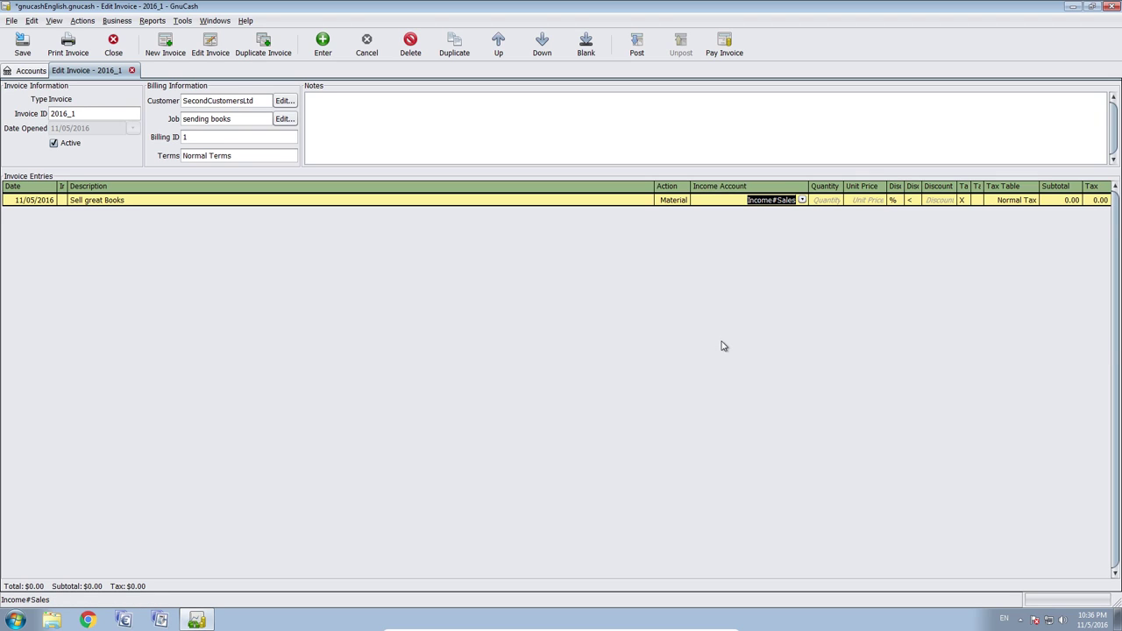
- Set the entry's quantity to 5 and unit price to 9.99, leaving the discount empty and keeping the Normal Tax table
key(Tab)
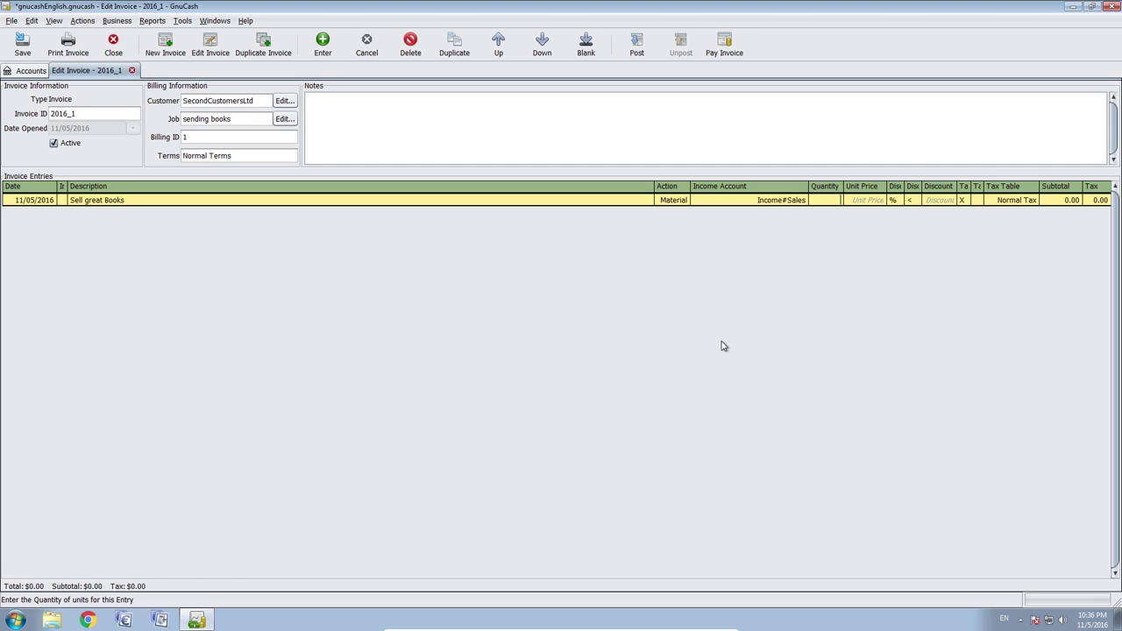
text(5)
key(Tab)
text(9)
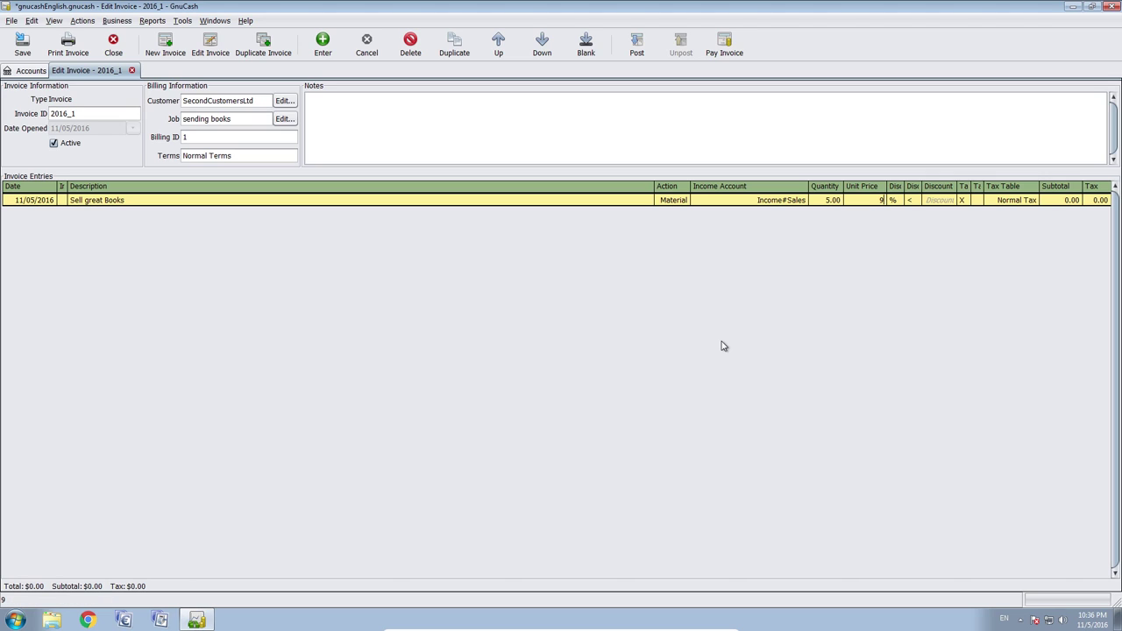
text(.99)
key(Tab)
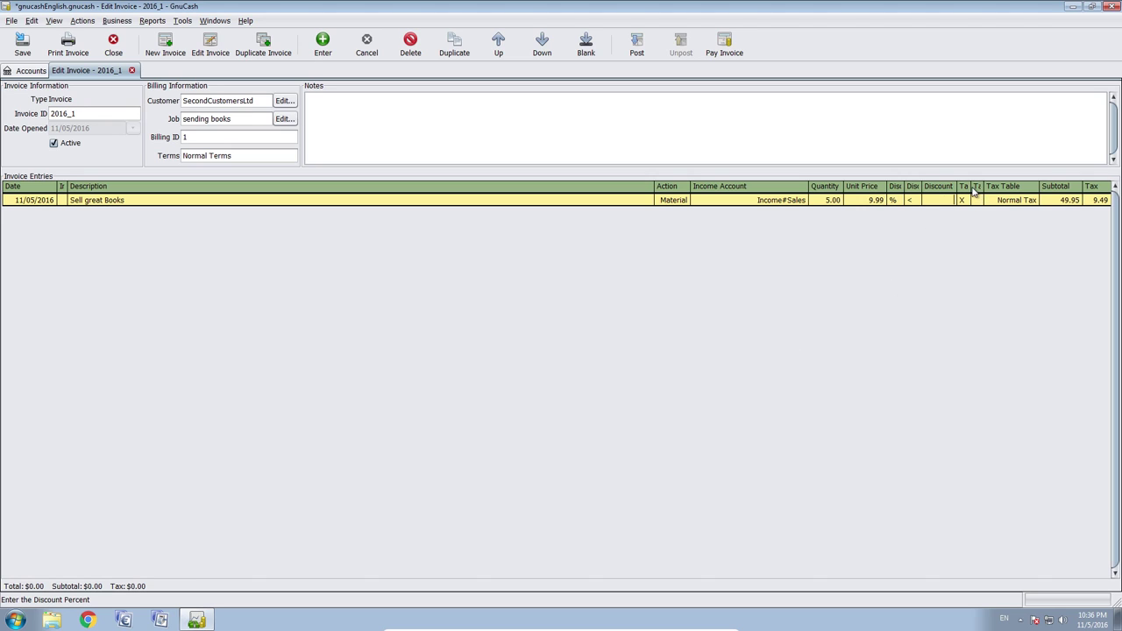
key(Tab)
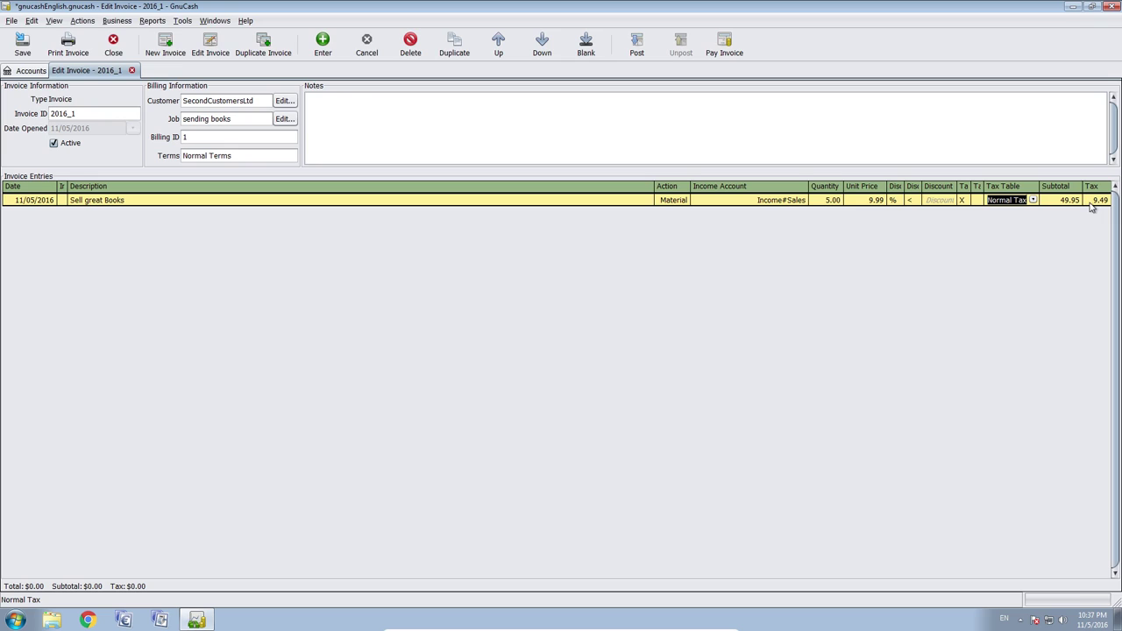
- Save the book, start posting invoice 2016_1 and save its changed entry
key(ctrl+s)
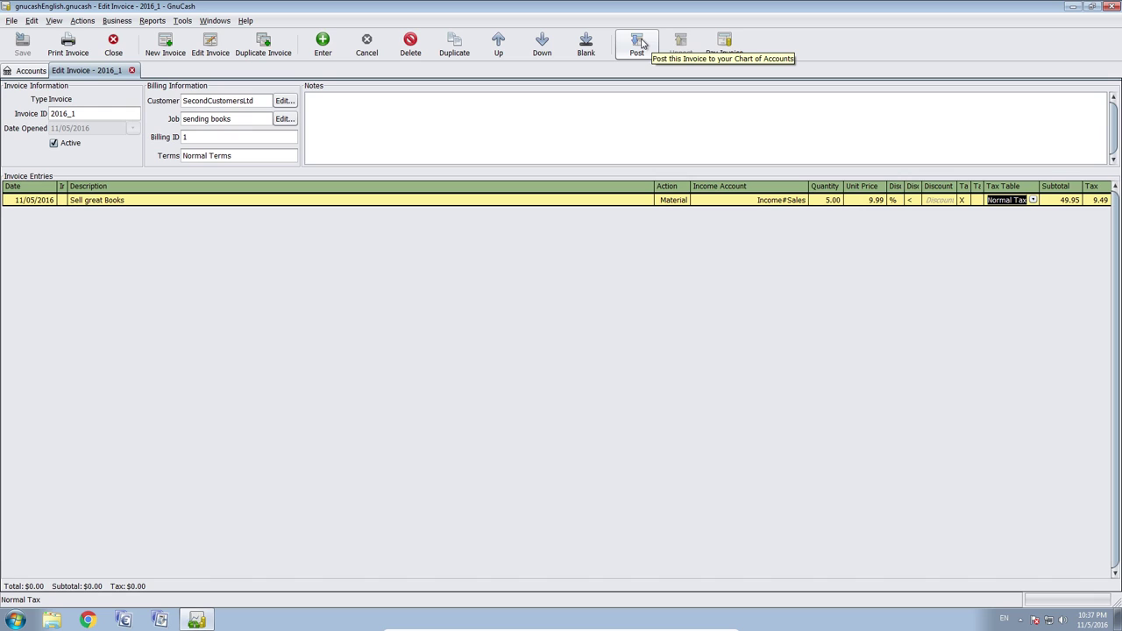
click(641, 44)
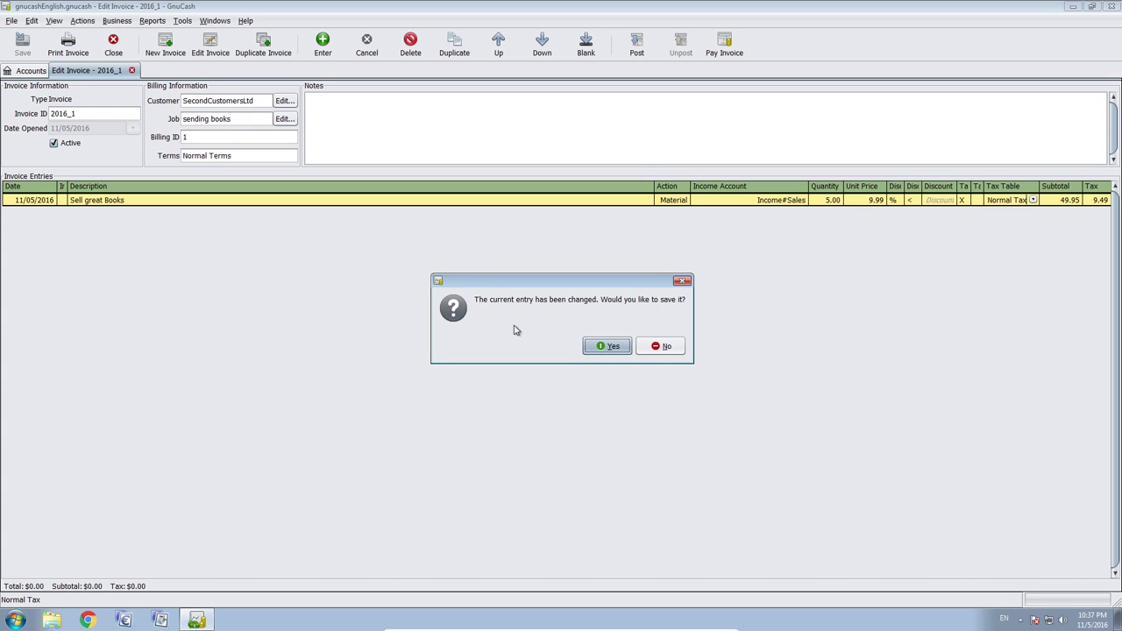
click(613, 348)
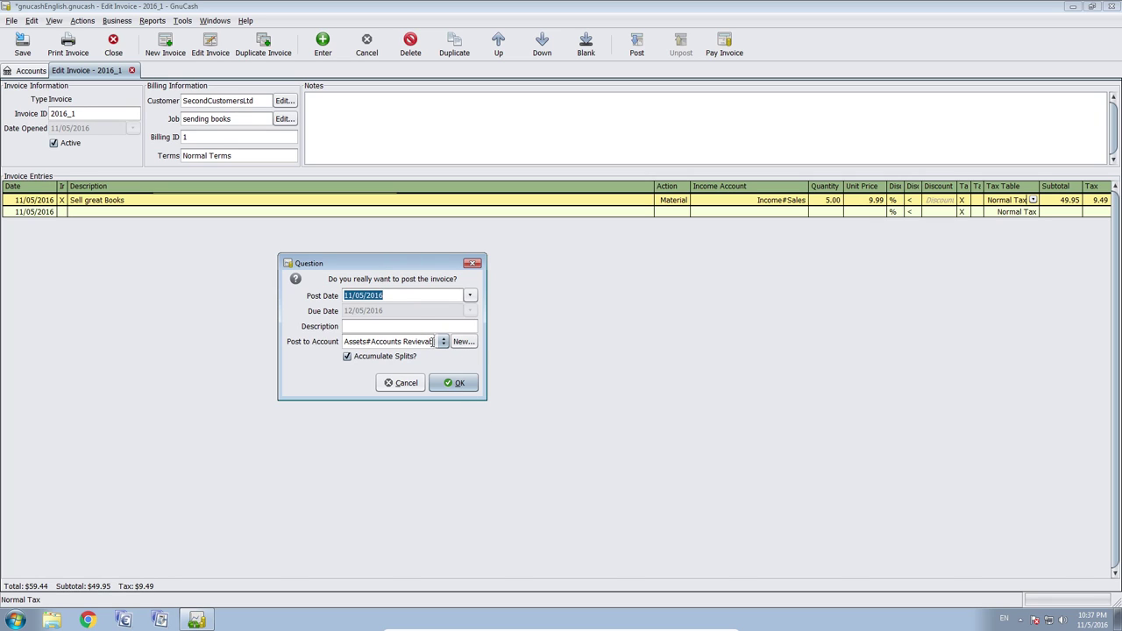
- Set the posting description to "first invoice posting", keeping post date 11/05/2016 and the account Assets#Accounts Revievable
click(415, 295)
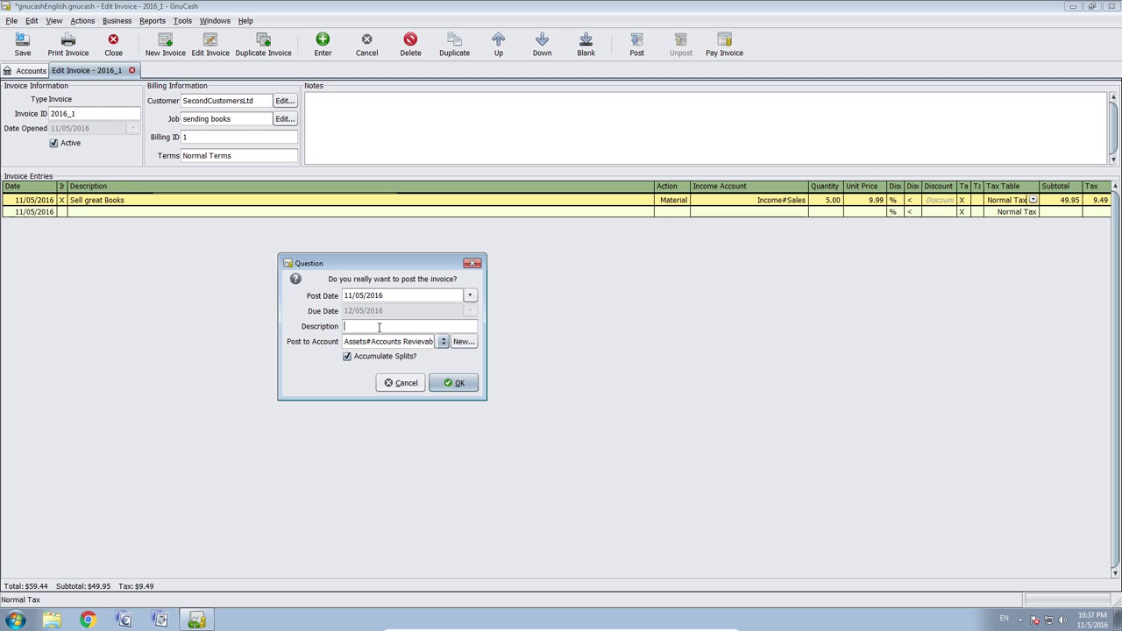
text(st invoice posting)
drag(441, 326, 323, 326)
click(350, 325)
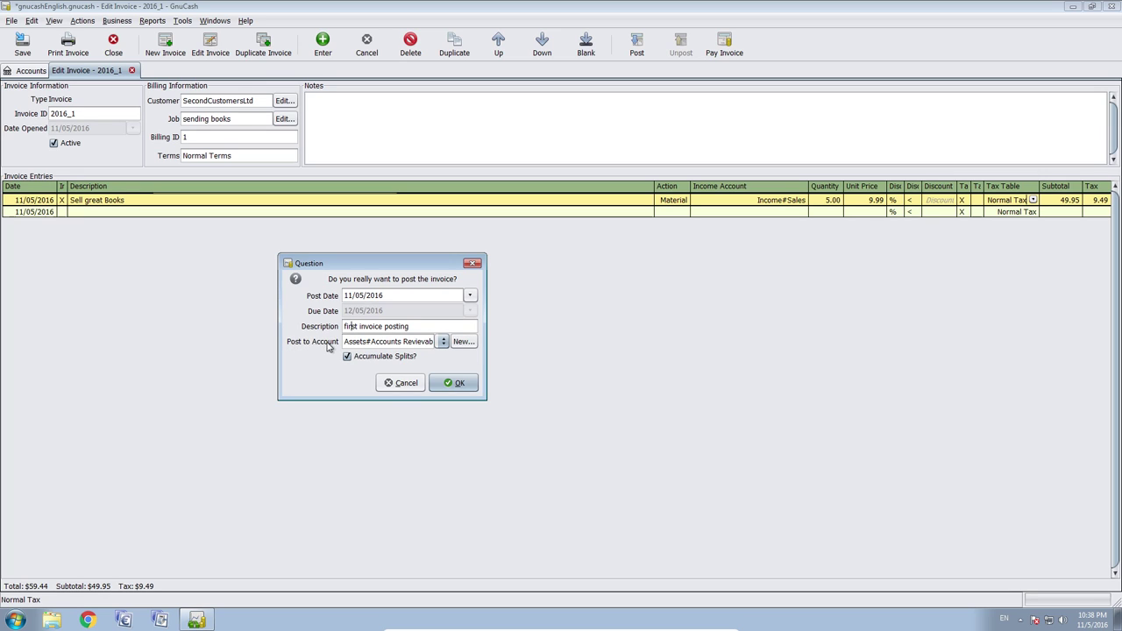
click(445, 344)
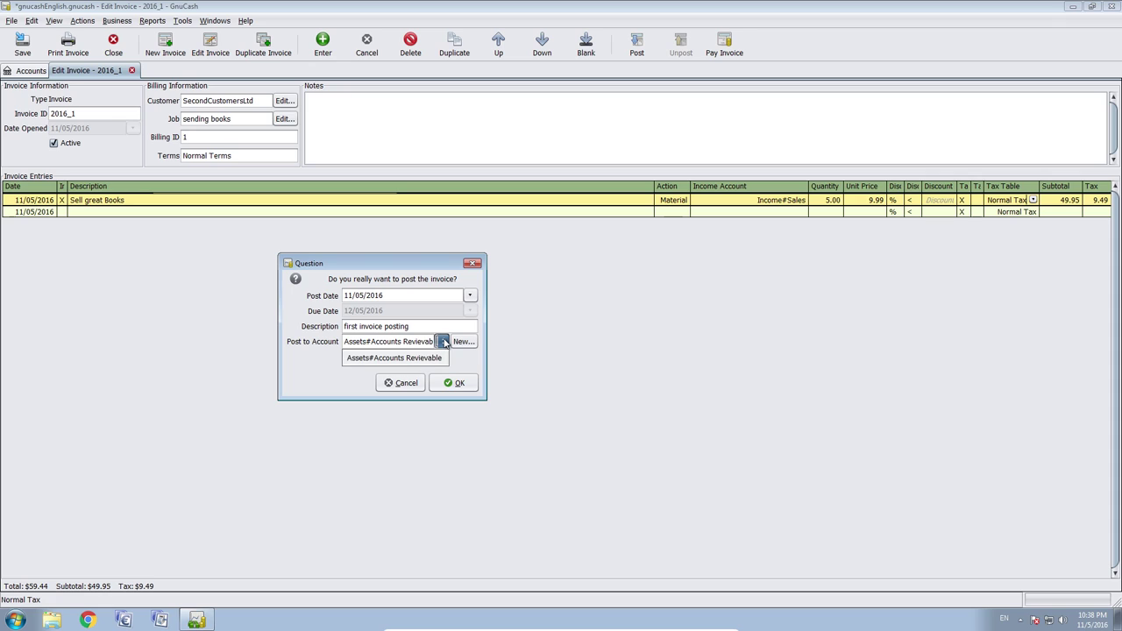
click(441, 342)
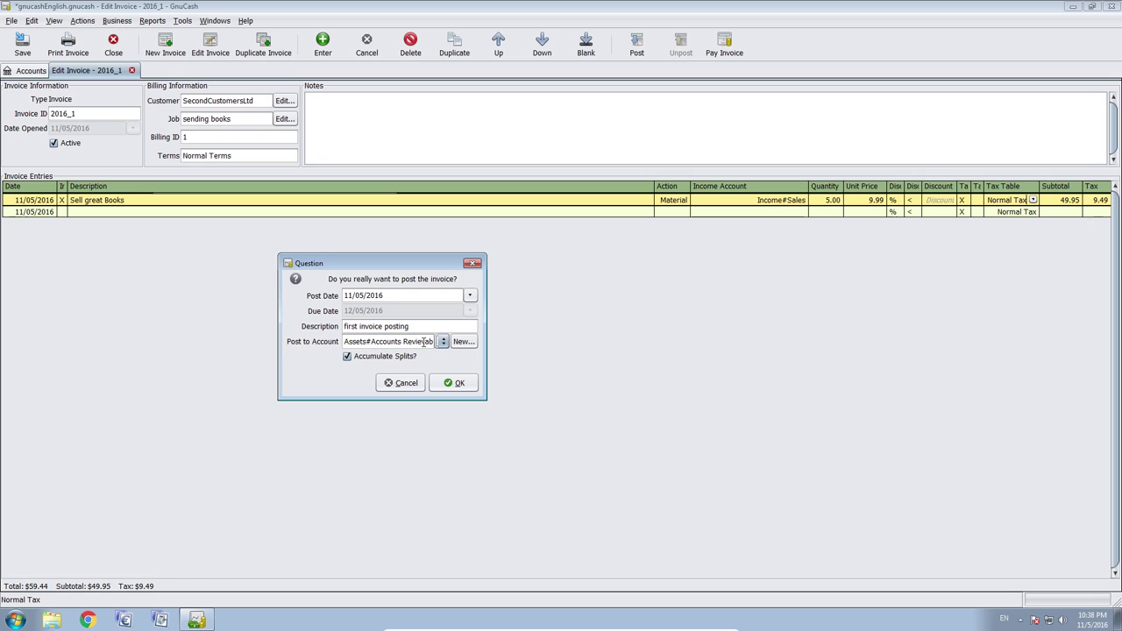
click(462, 341)
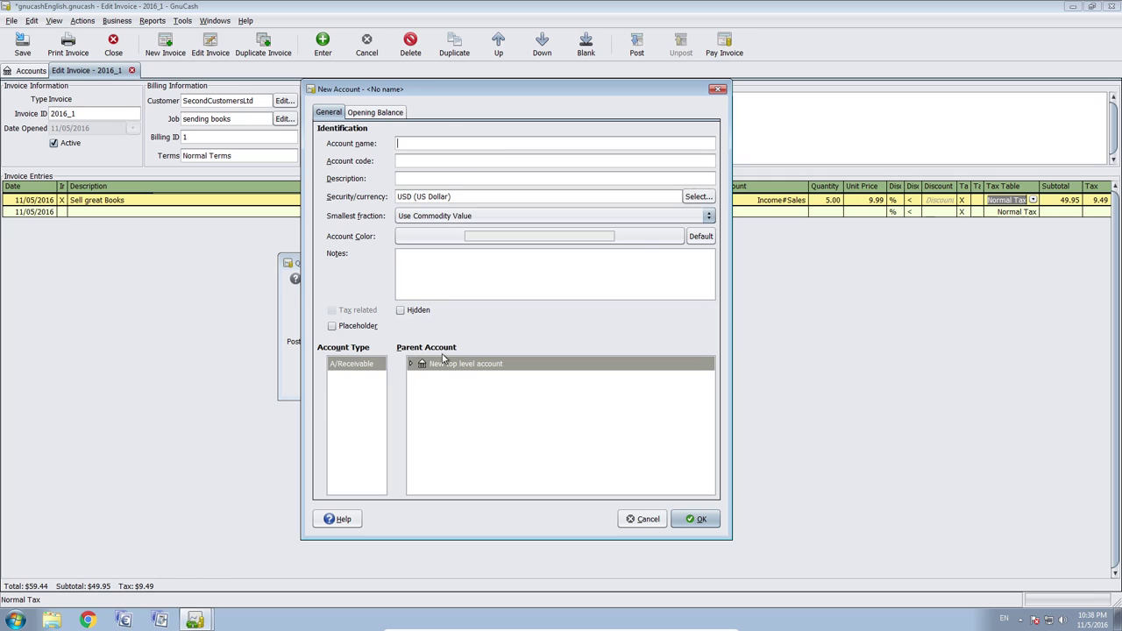
click(360, 369)
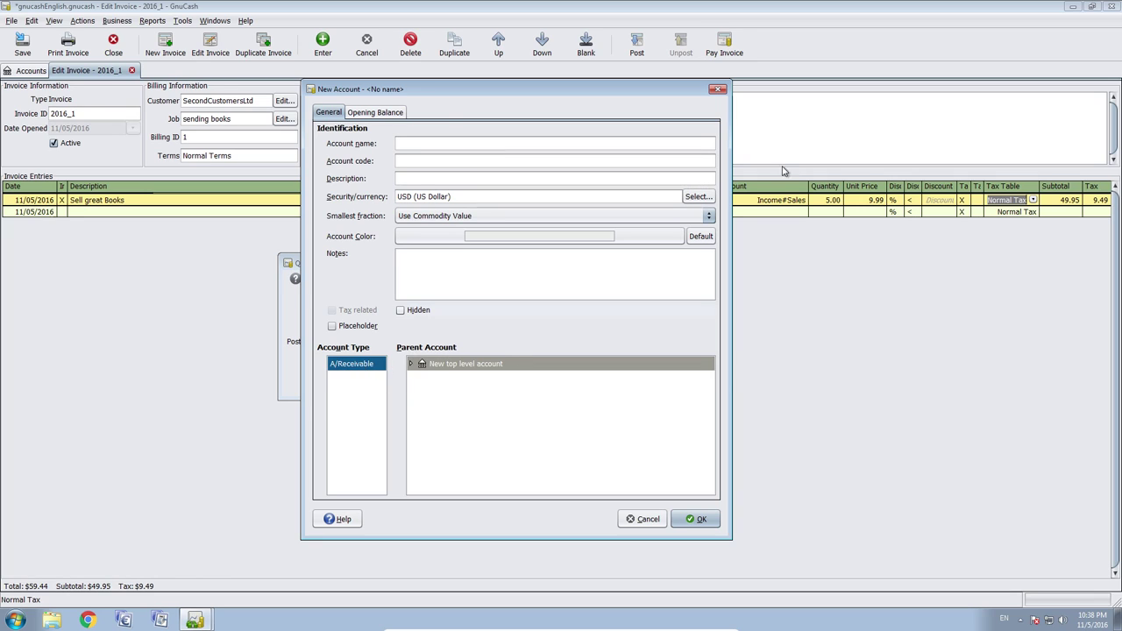
click(717, 89)
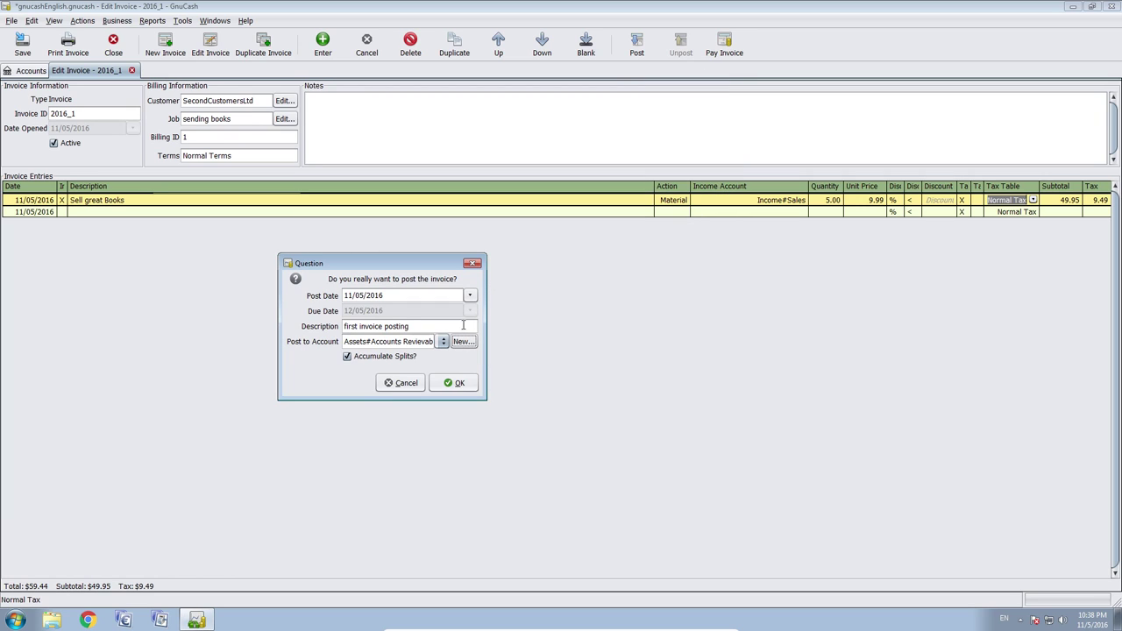
- Post the invoice with Accumulate Splits enabled and widen the Invoiced? column of its entries
click(462, 356)
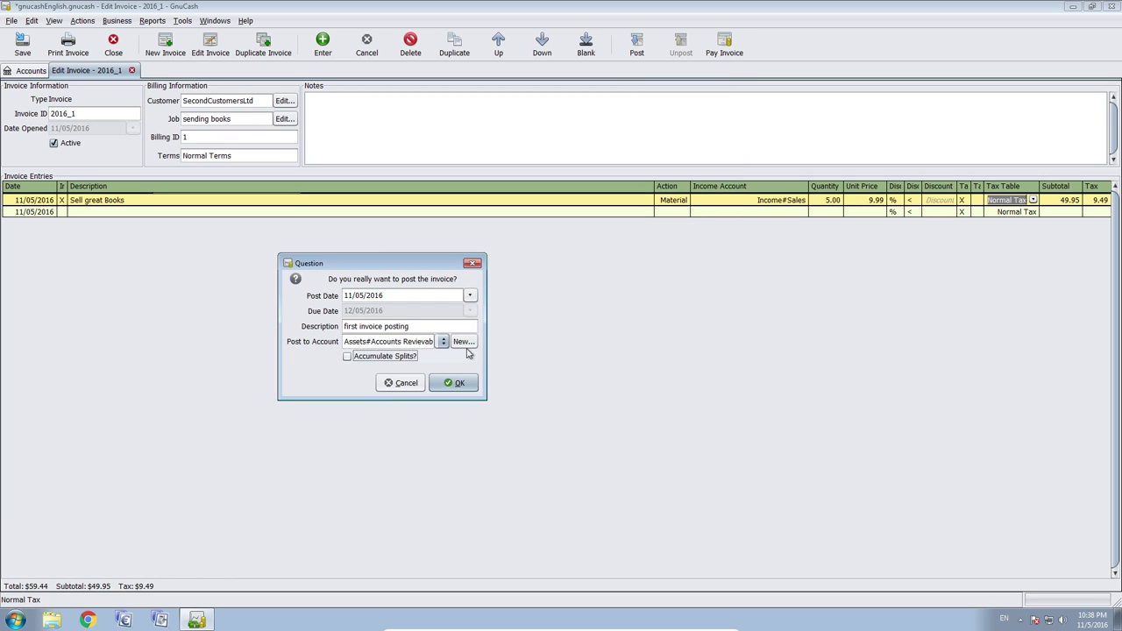
click(394, 356)
click(454, 386)
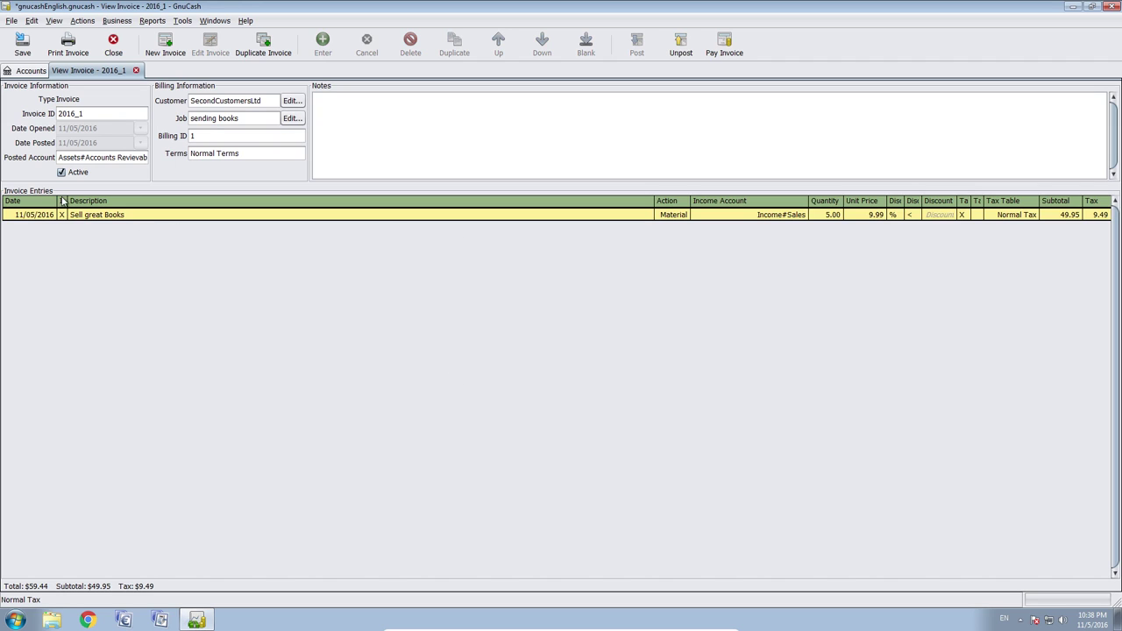
mouse_move(67, 201)
mouse_down()
mouse_move(129, 201)
mouse_move(79, 204)
mouse_up()
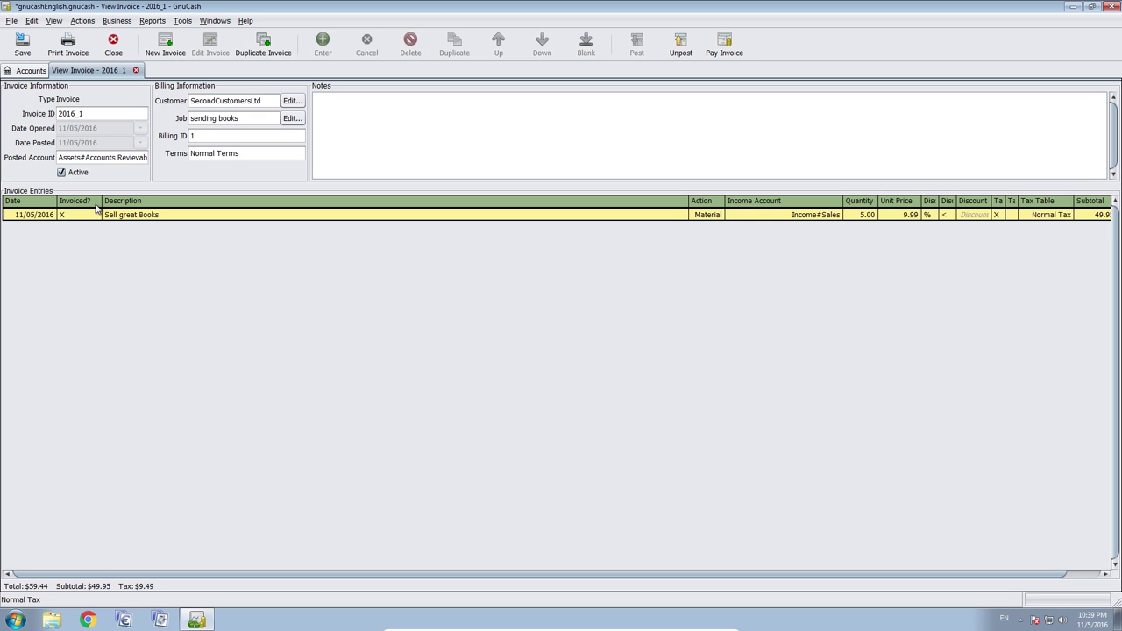
- Open the Accounts Revievable register from the account list and display it as a transaction journal
click(32, 72)
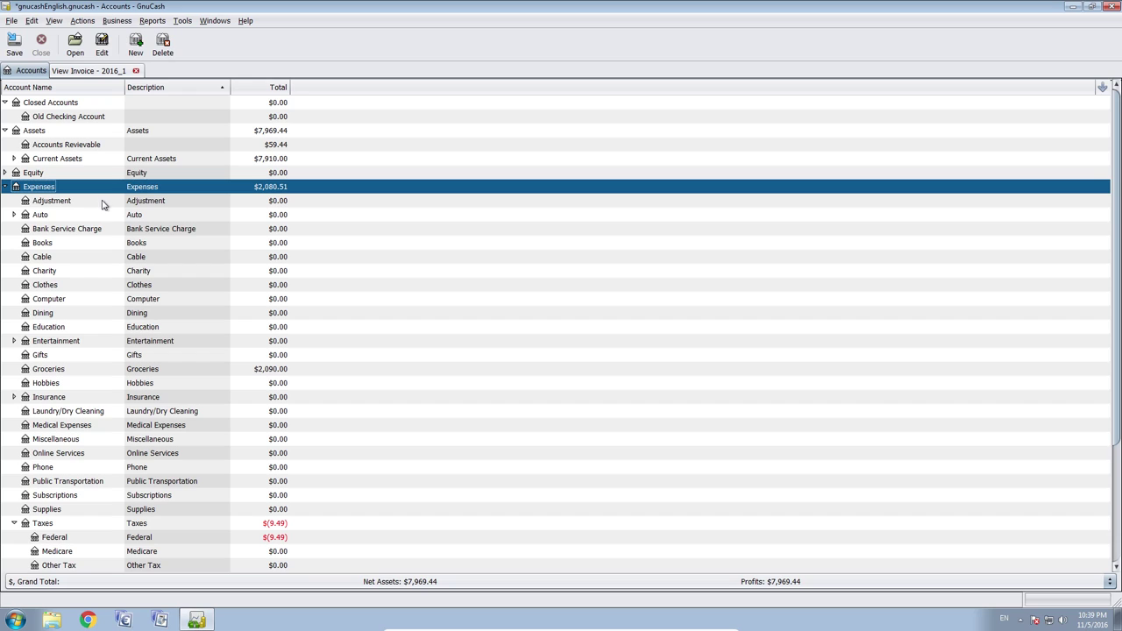
double_click(102, 147)
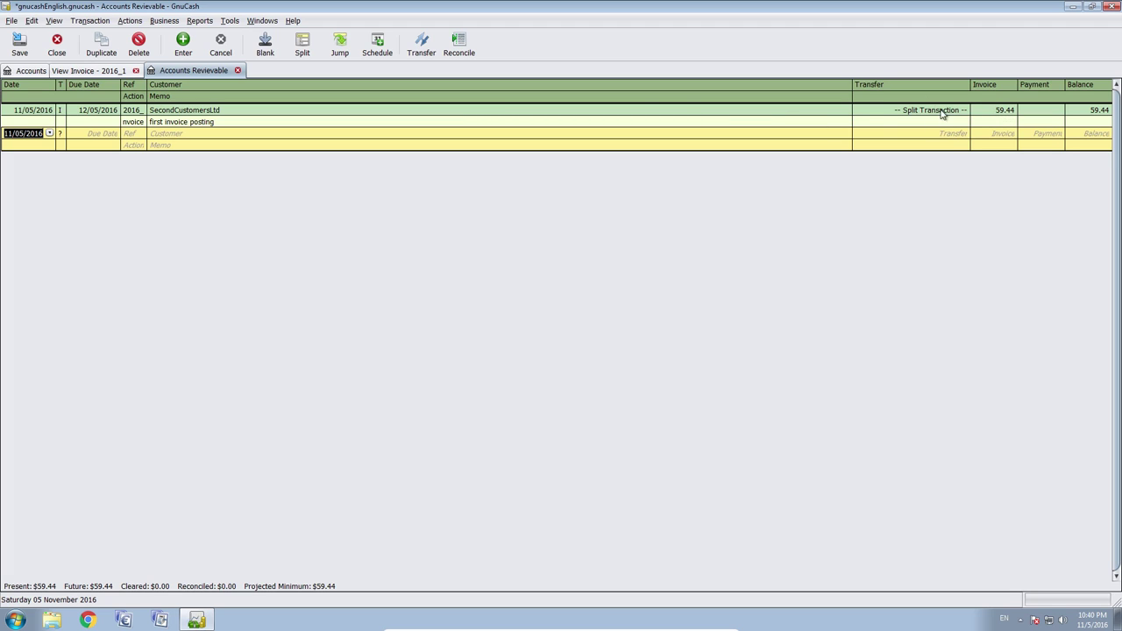
click(242, 116)
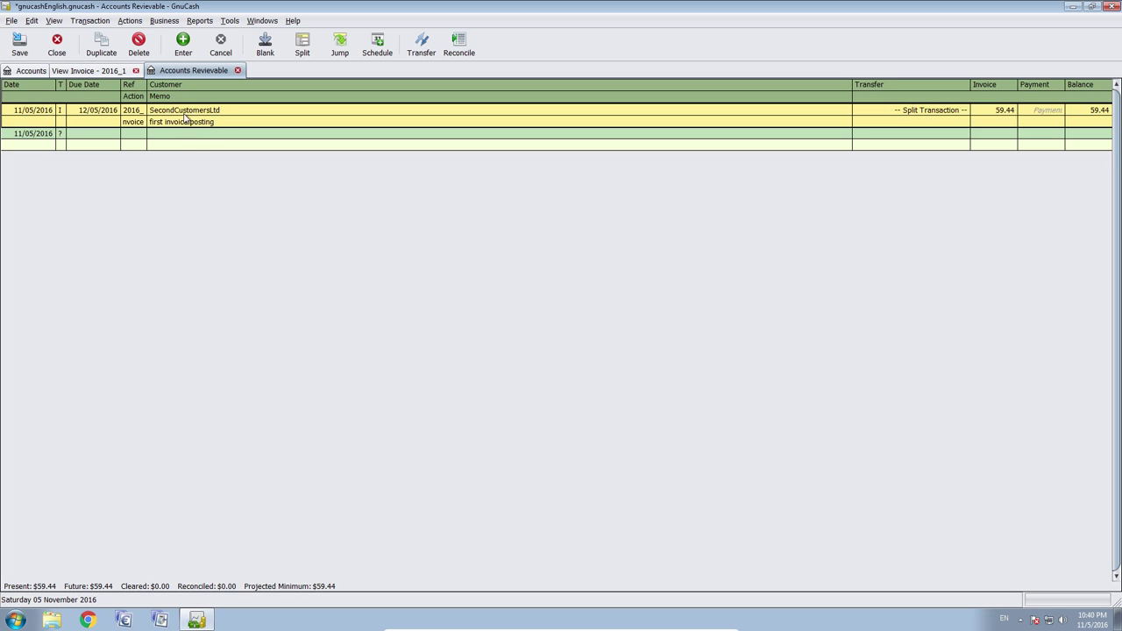
click(95, 22)
mouse_move(55, 21)
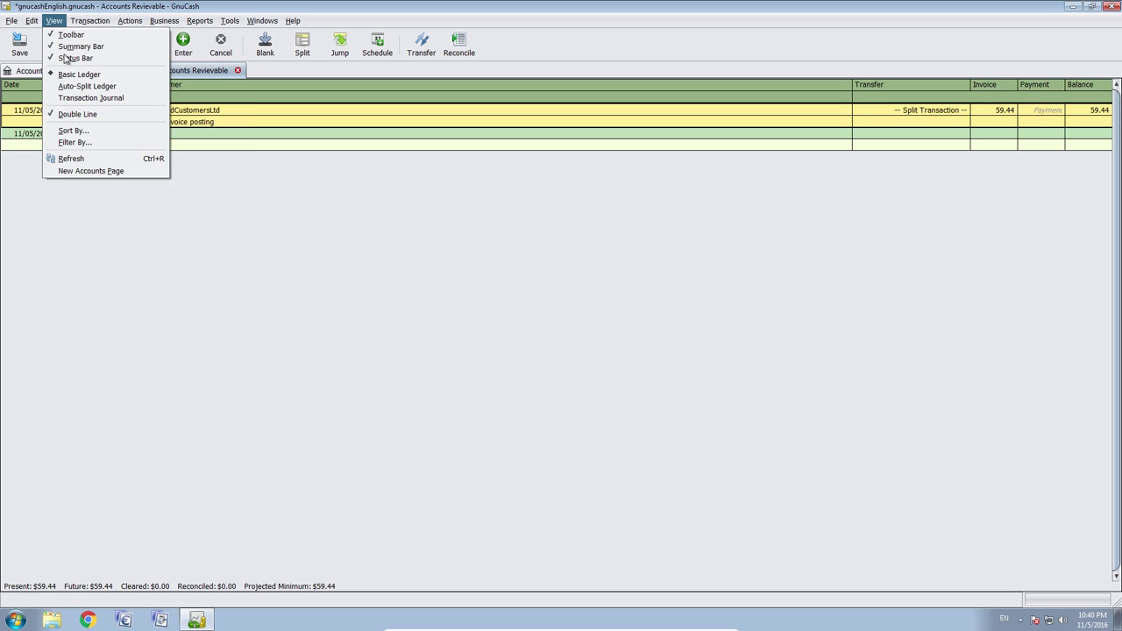
click(94, 99)
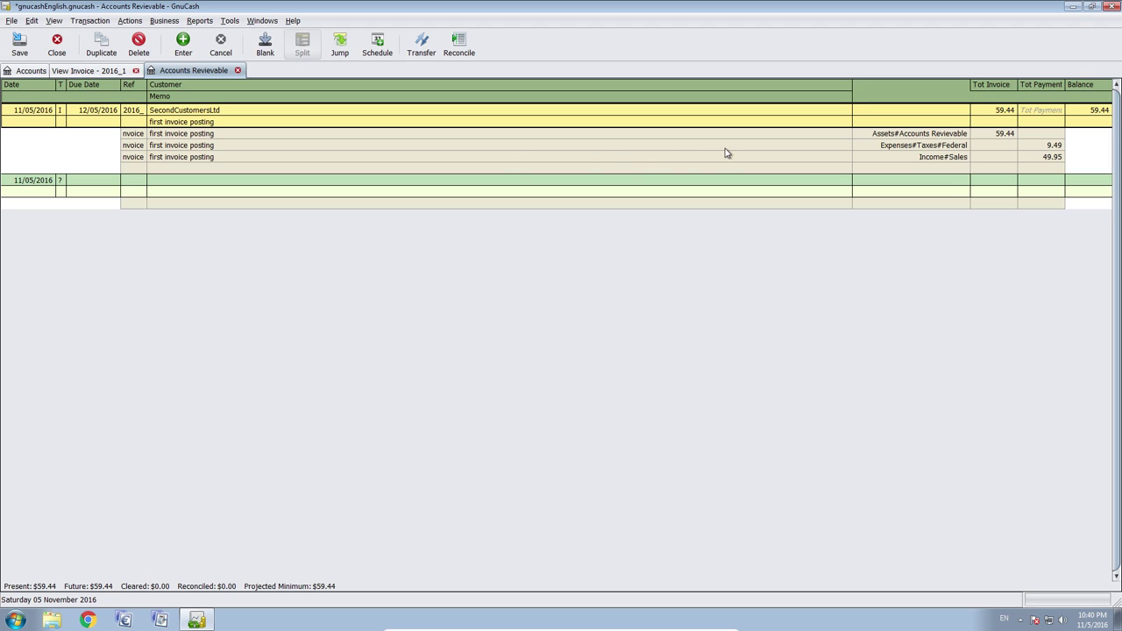
- Examine the posted invoice's splits for Accounts Revievable, federal taxes and sales, and its running balance
click(934, 136)
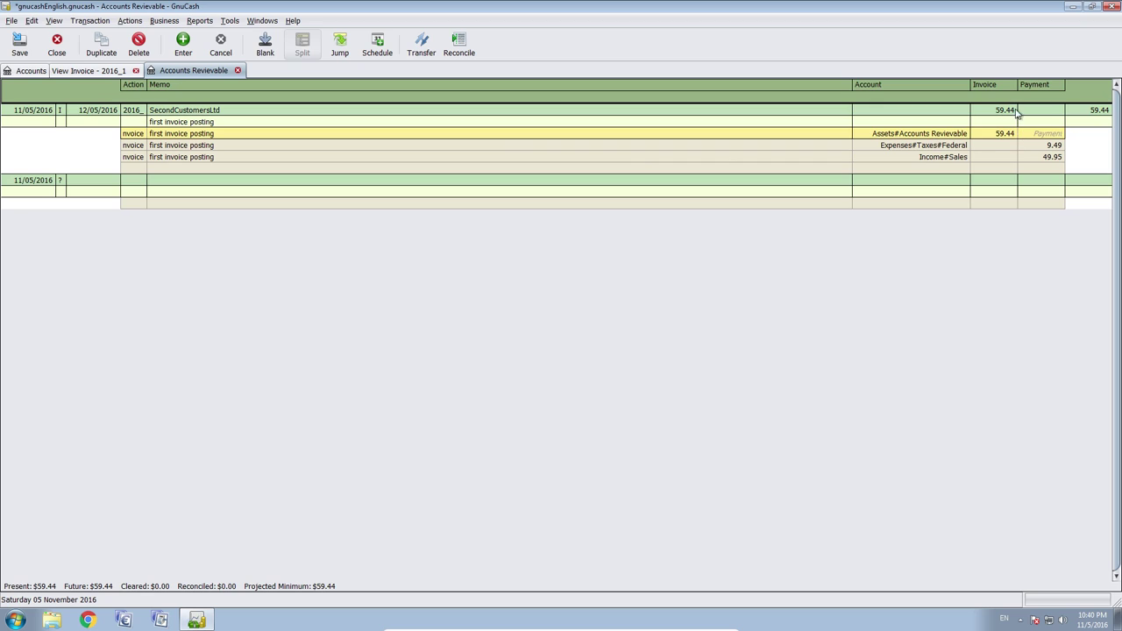
click(905, 145)
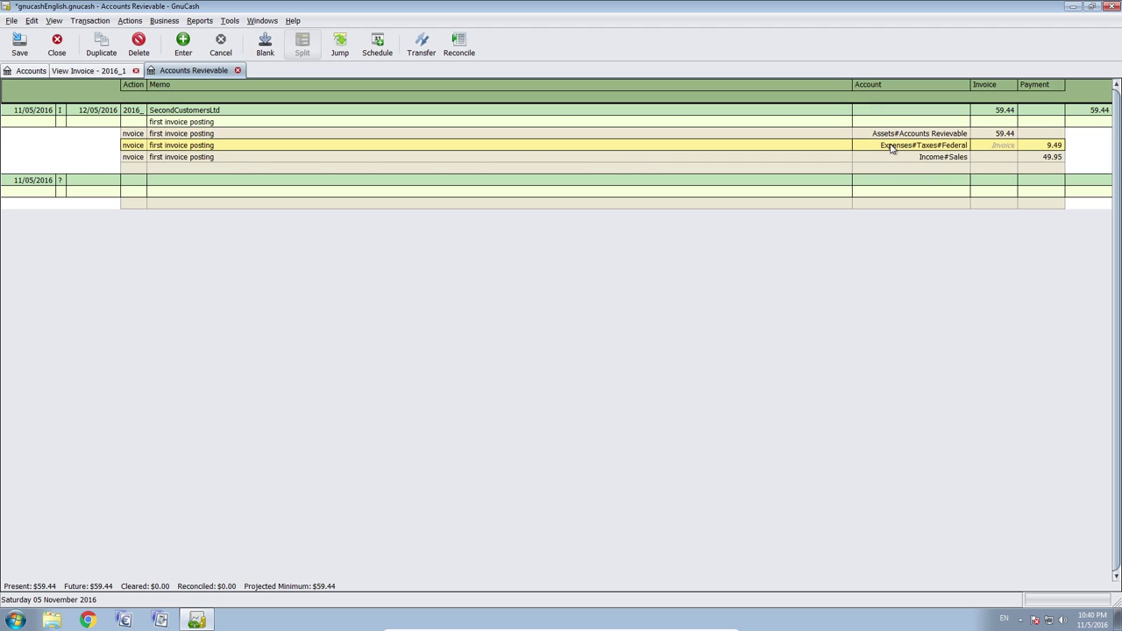
click(942, 160)
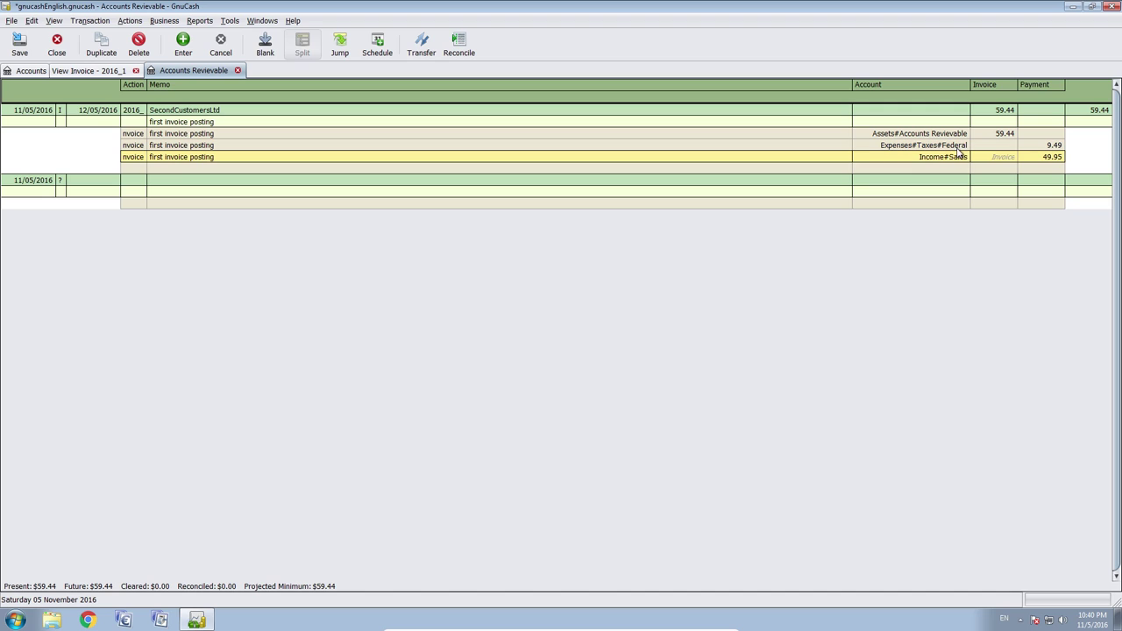
click(965, 147)
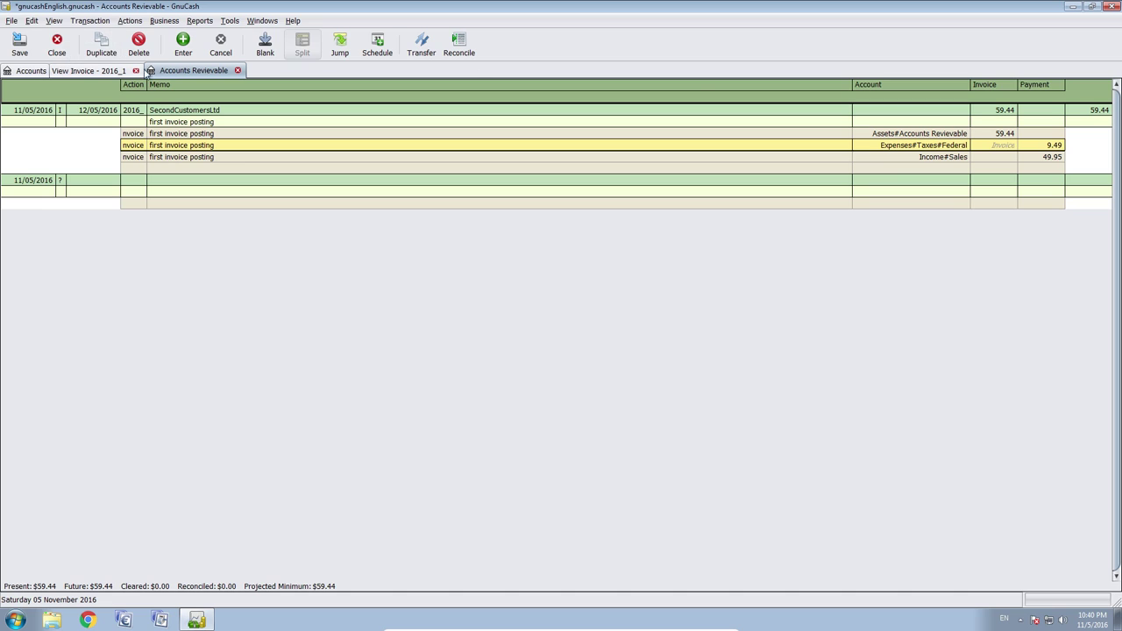
click(1094, 115)
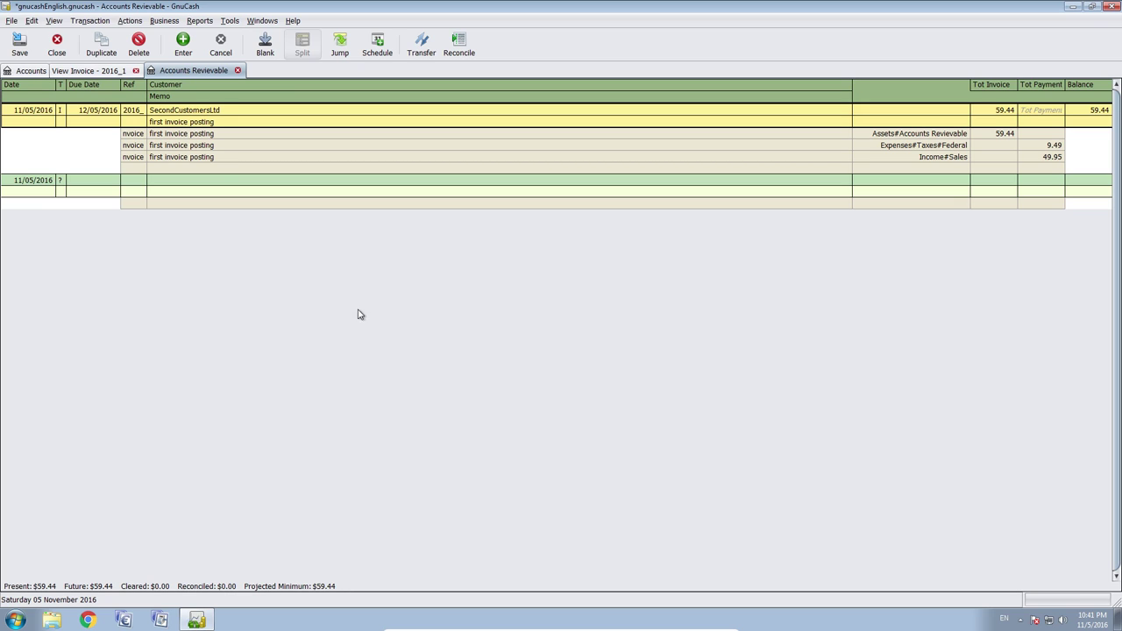
- Check the Federal tax account's total in the account list and open the Sales income register
click(23, 72)
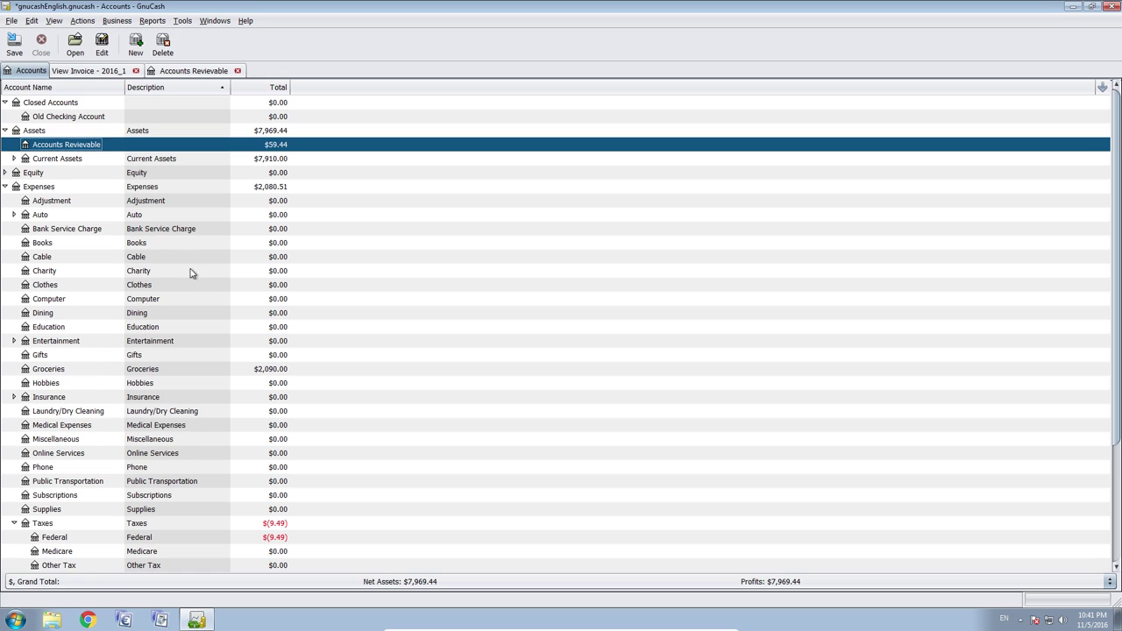
scroll(223, 289, down, 4)
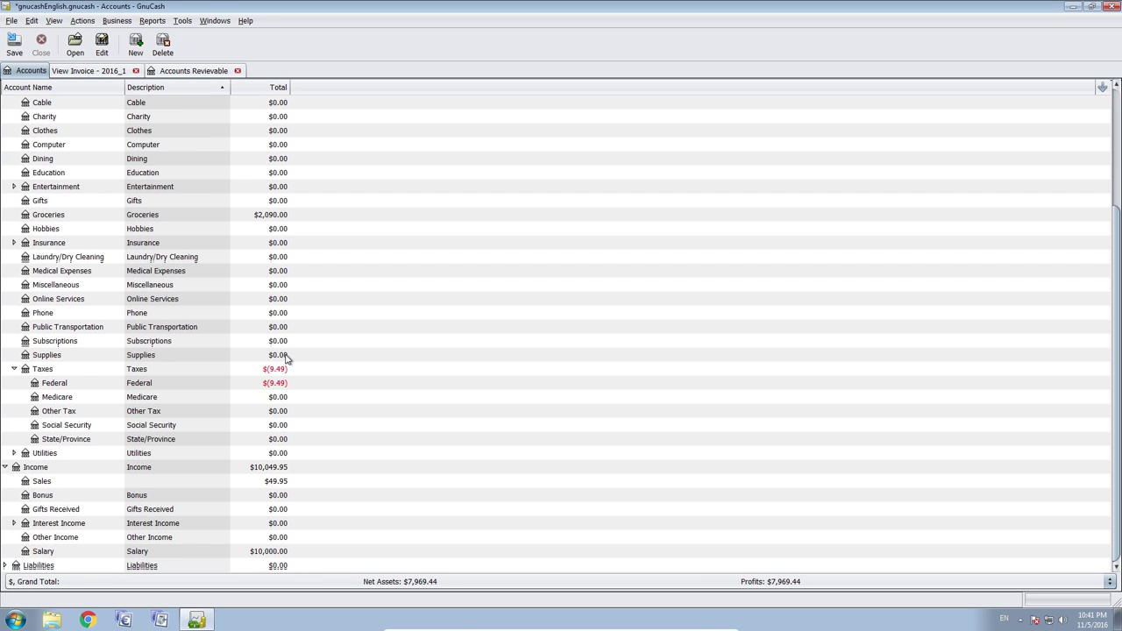
click(146, 386)
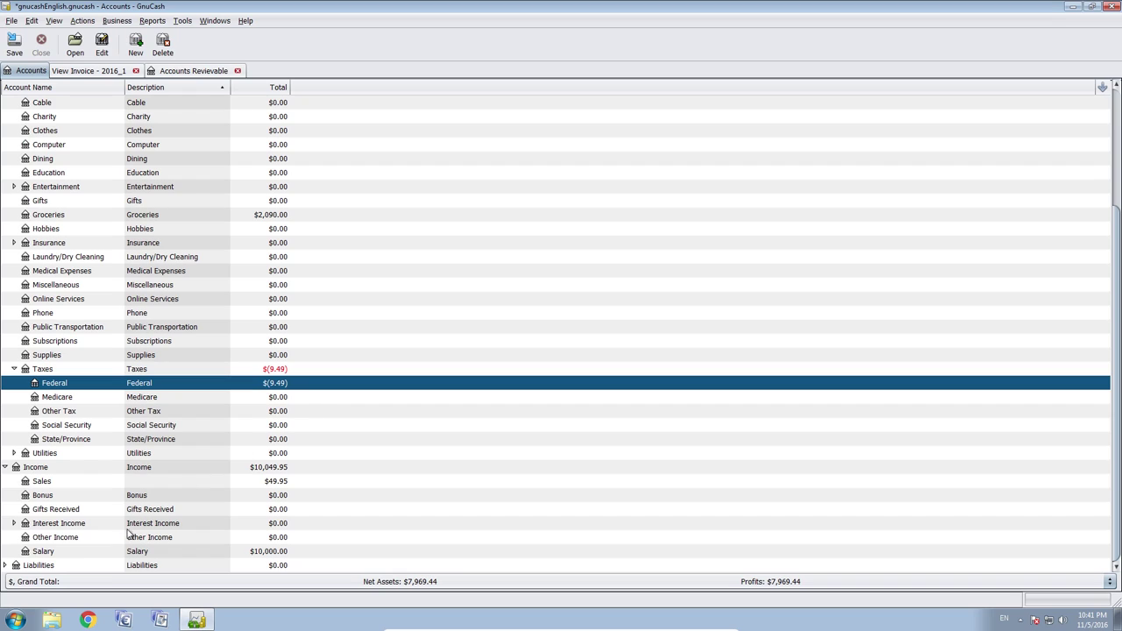
click(72, 489)
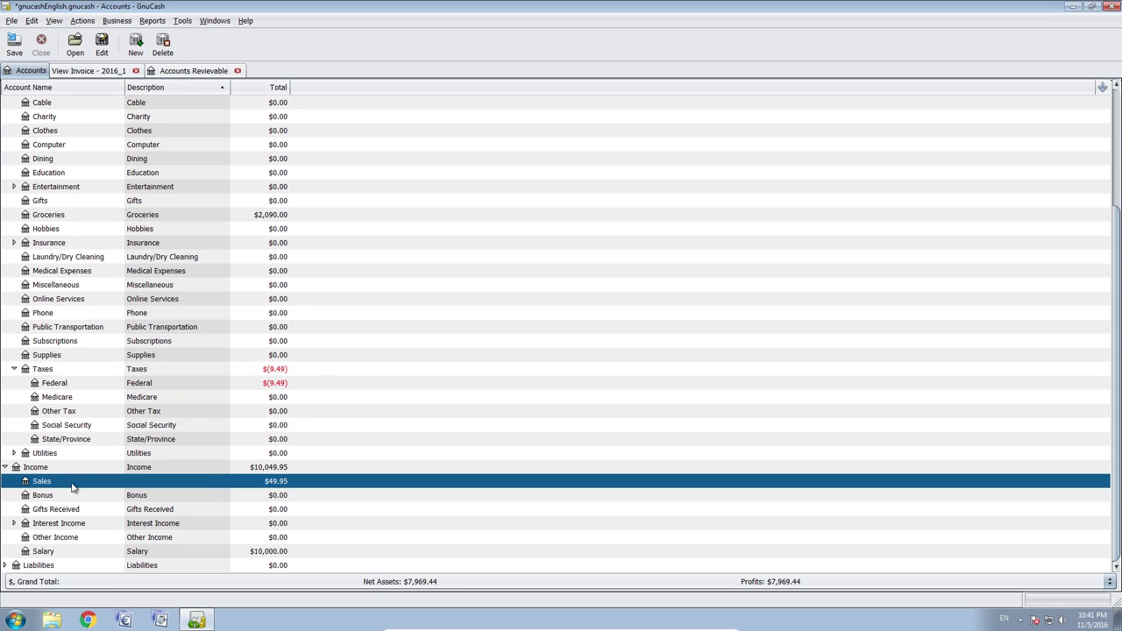
double_click(268, 489)
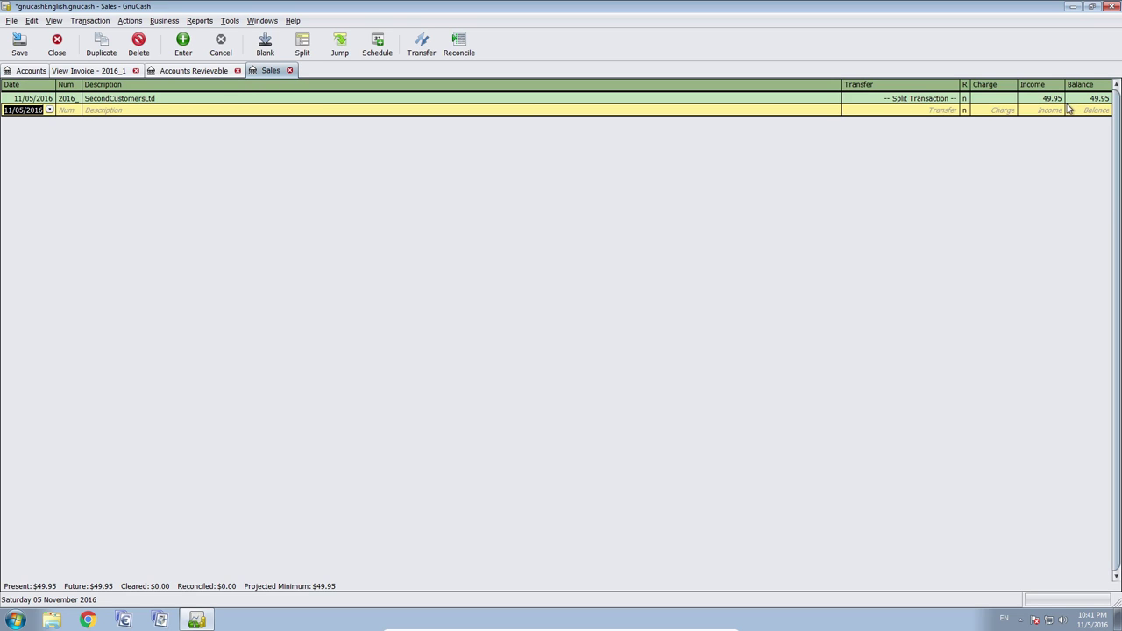
- Close the invoice 2016_1 view and the Accounts Revievable and Sales registers
click(94, 70)
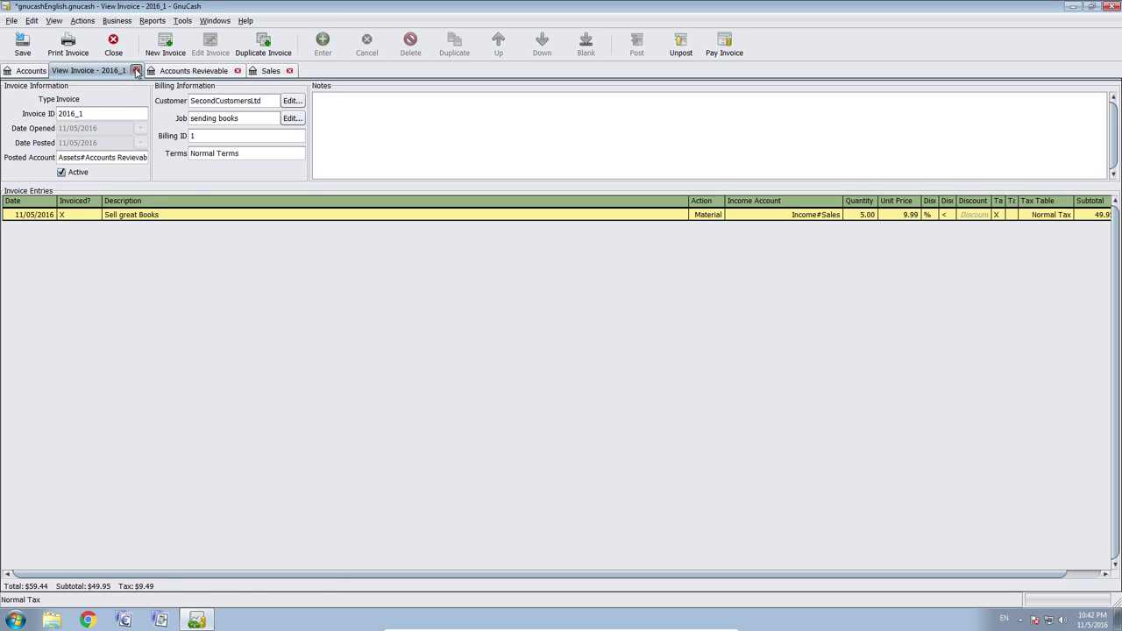
click(136, 71)
click(142, 71)
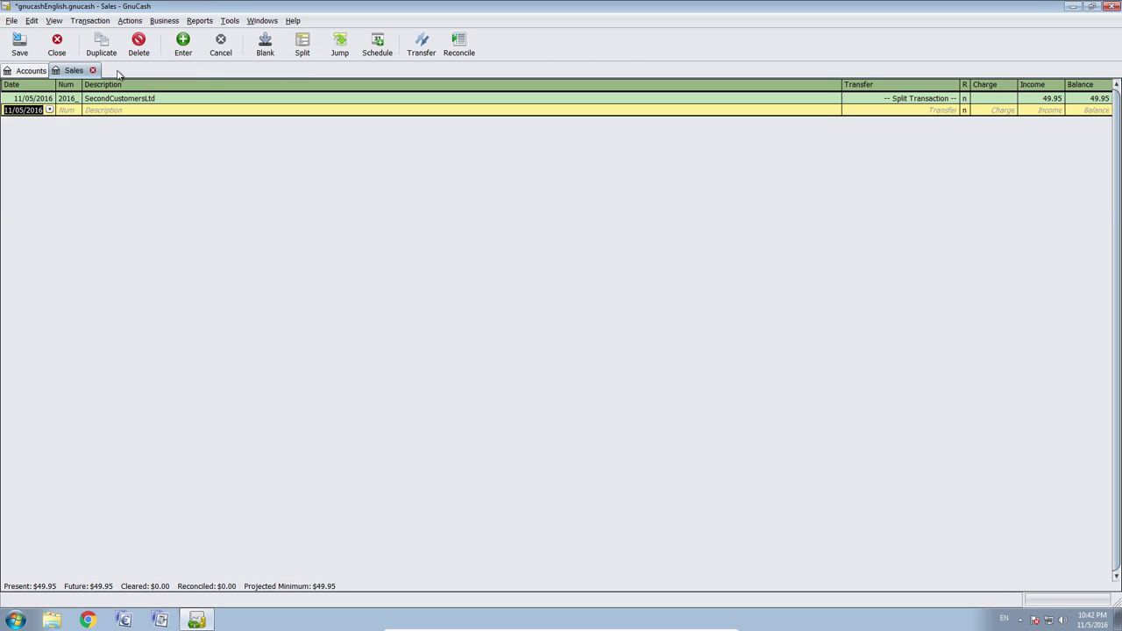
click(99, 72)
- Search for all customer invoices with the search criterion removed
click(115, 20)
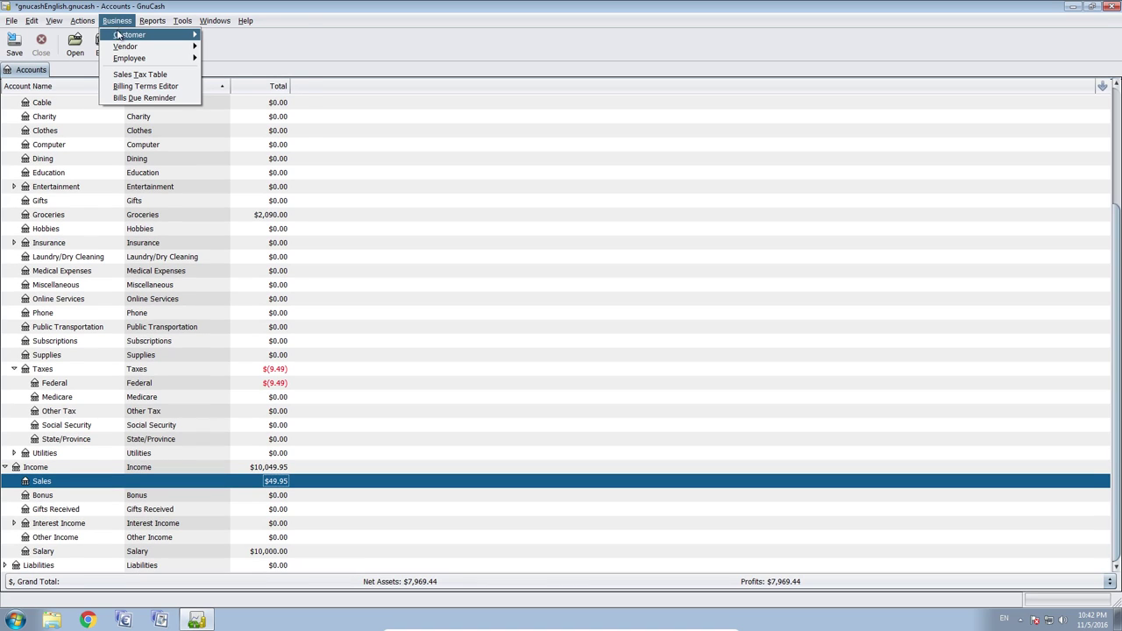
mouse_move(121, 36)
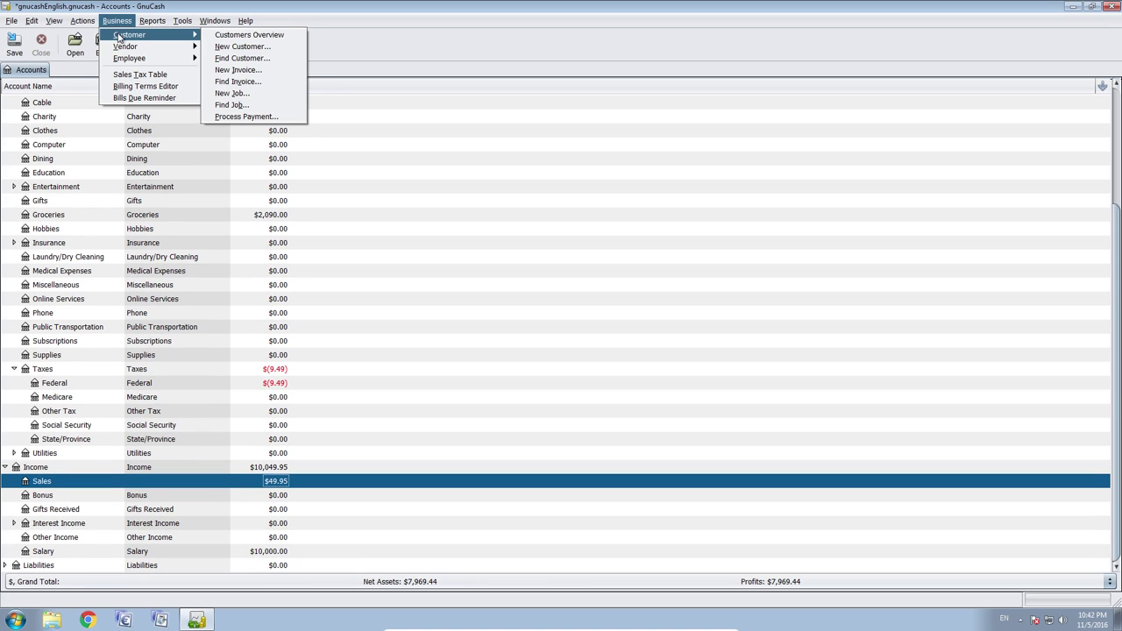
click(248, 81)
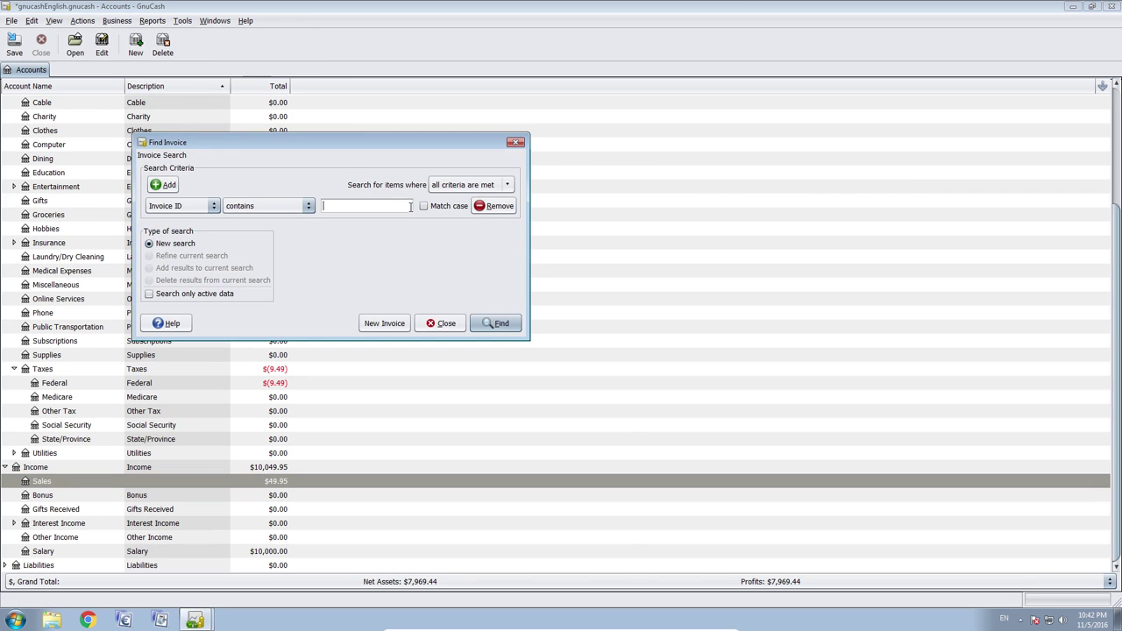
click(496, 209)
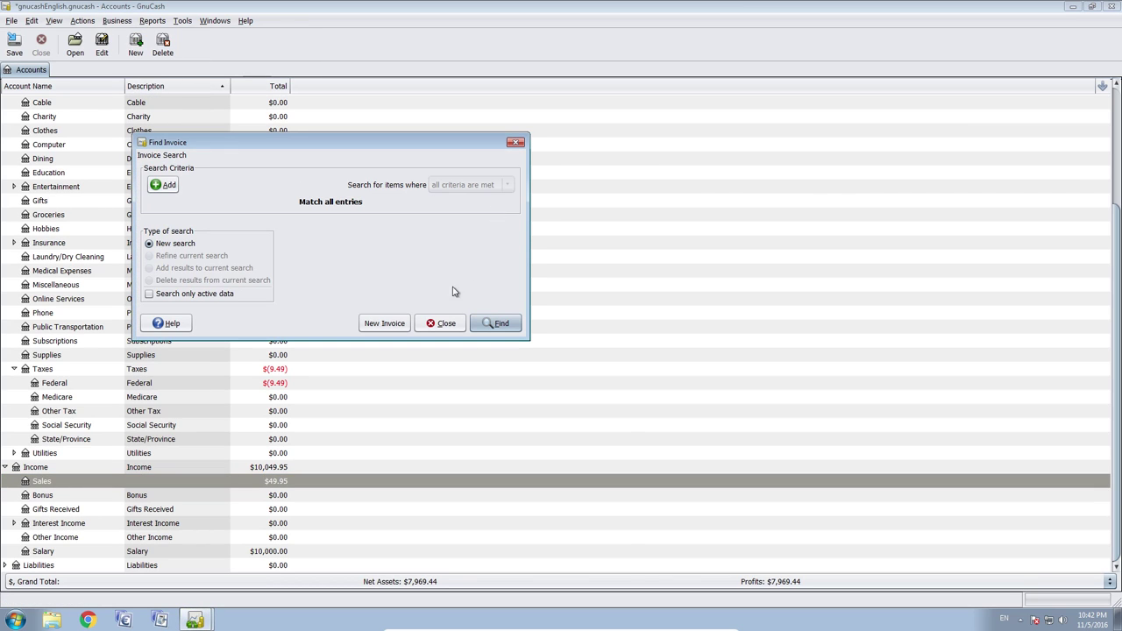
click(493, 326)
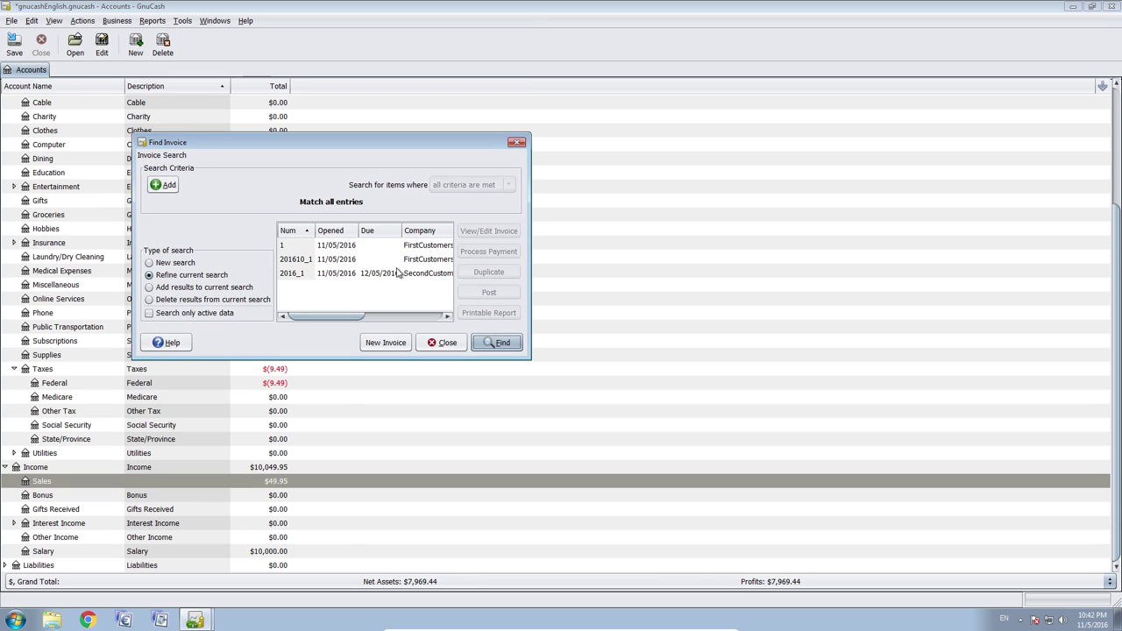
- Widen the Find Invoice results, open FirstCustomersLtd's invoice 1 to look at it, and close it again
drag(529, 261, 740, 261)
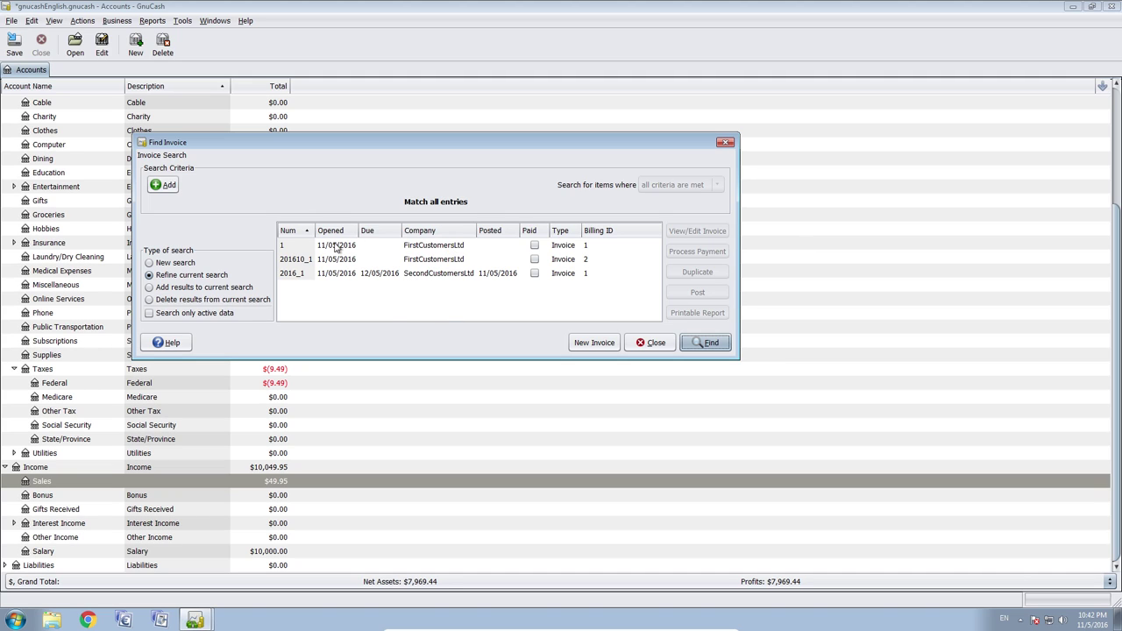
click(336, 246)
click(331, 259)
click(325, 248)
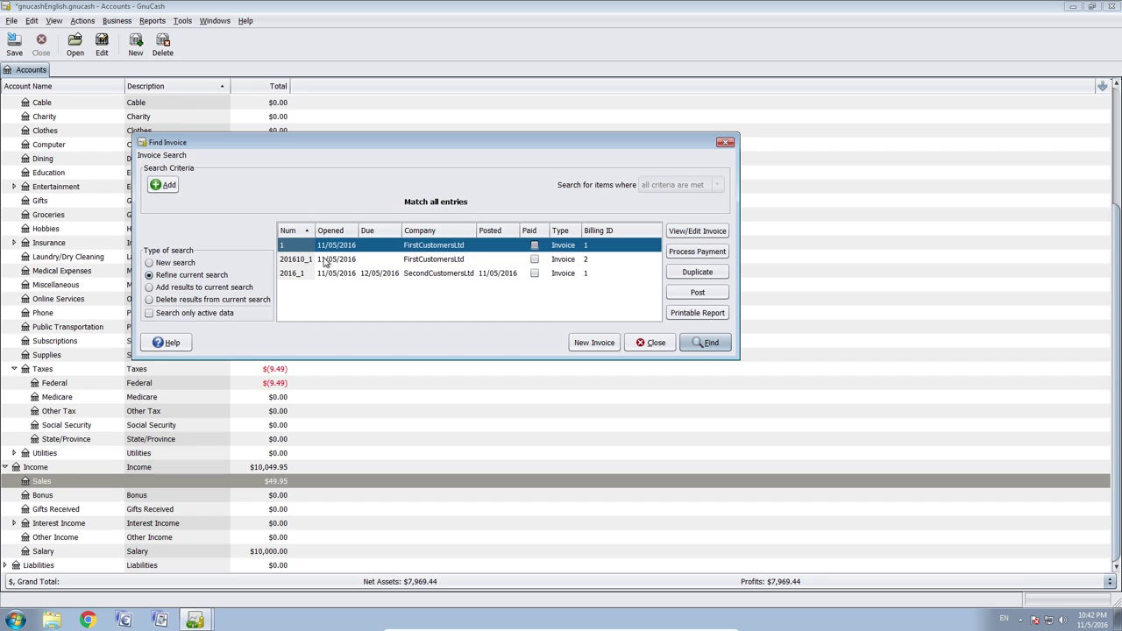
click(329, 261)
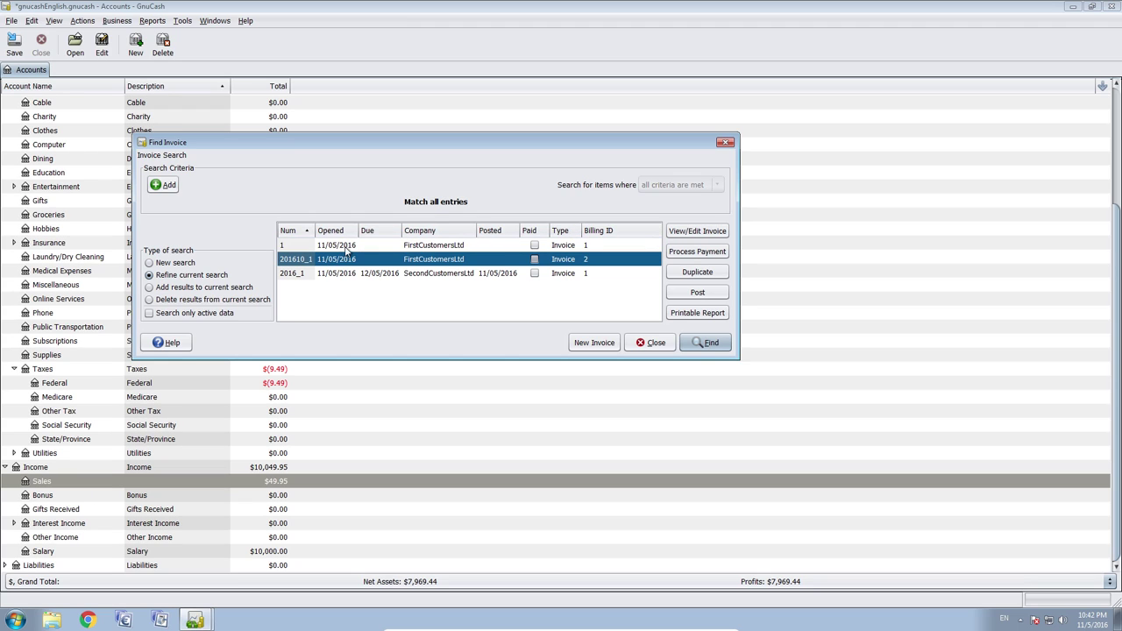
click(346, 246)
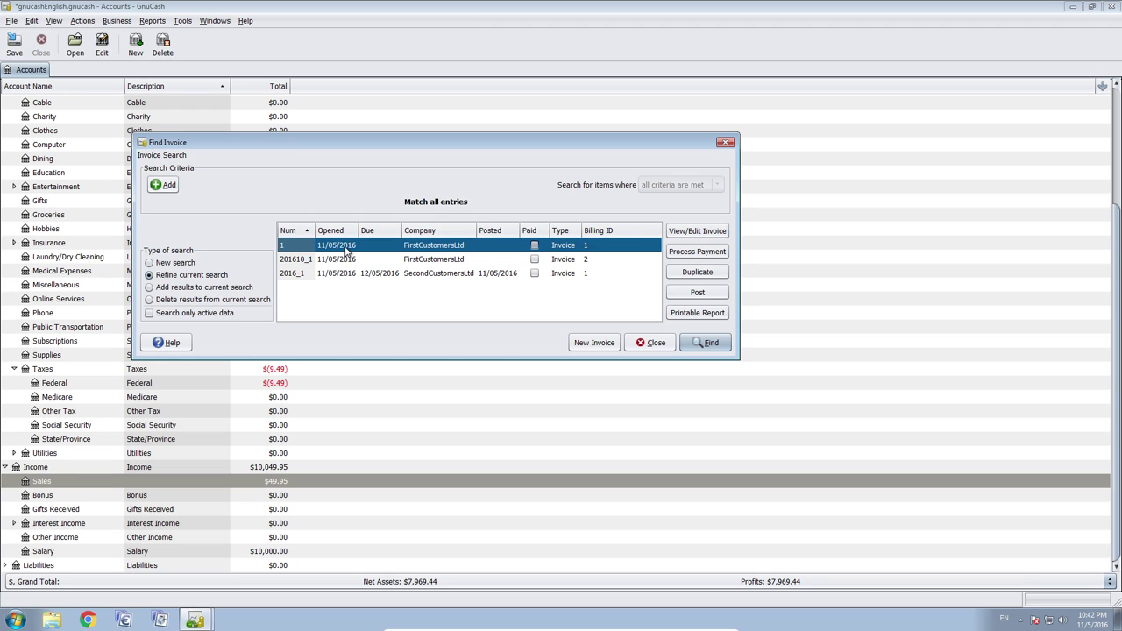
click(679, 231)
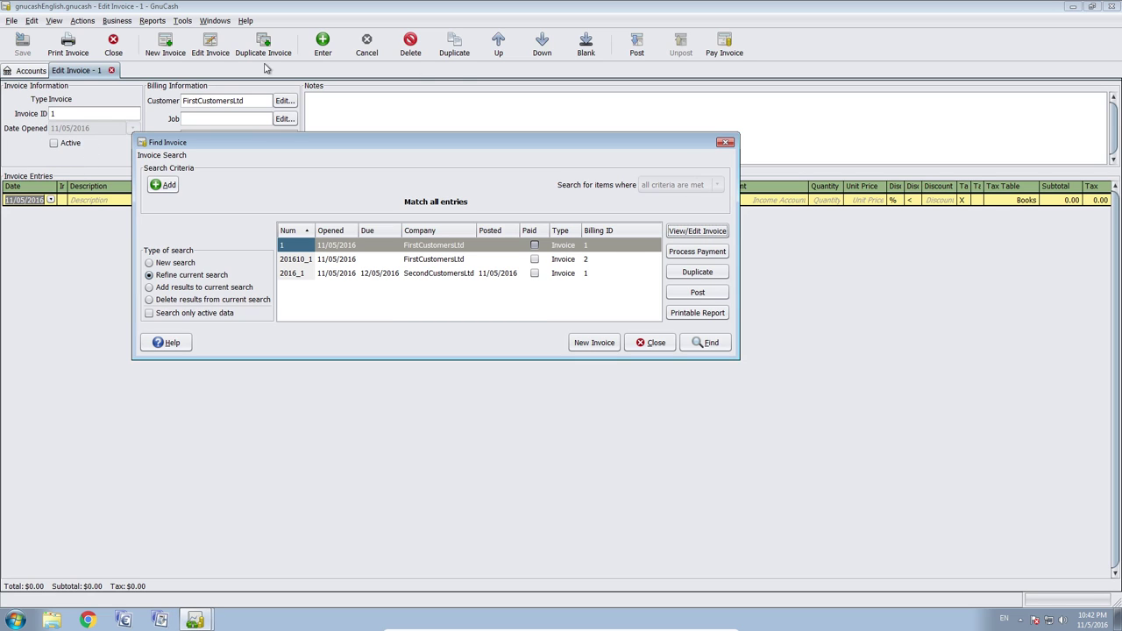
click(112, 71)
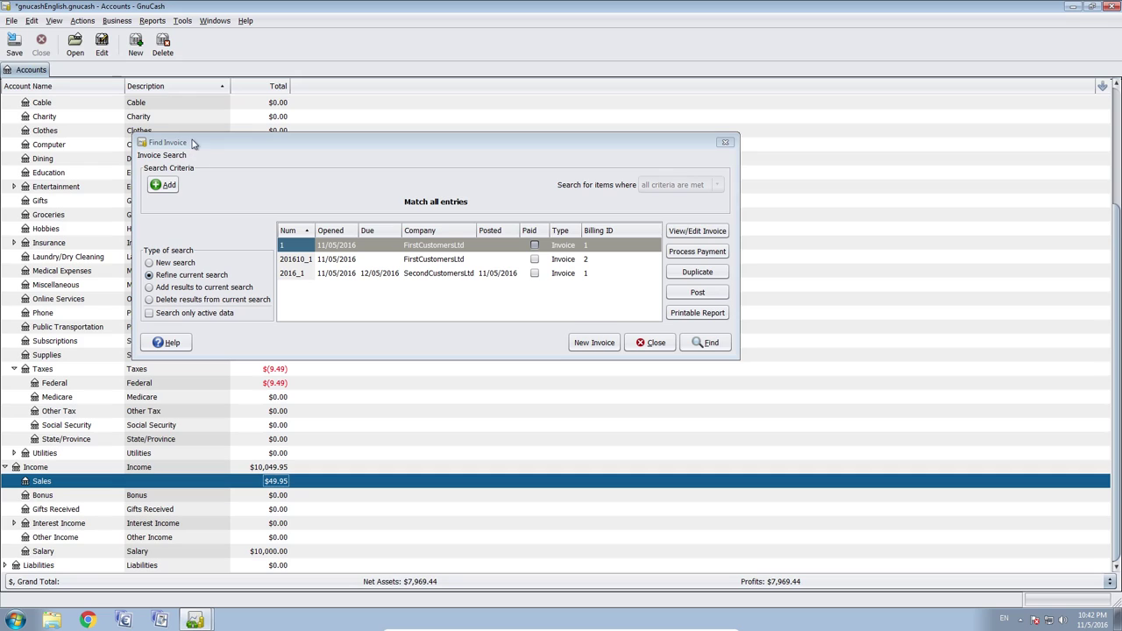
- Open SecondCustomersLtd's invoice 2016_1 from the search results and close the invoice search
click(372, 278)
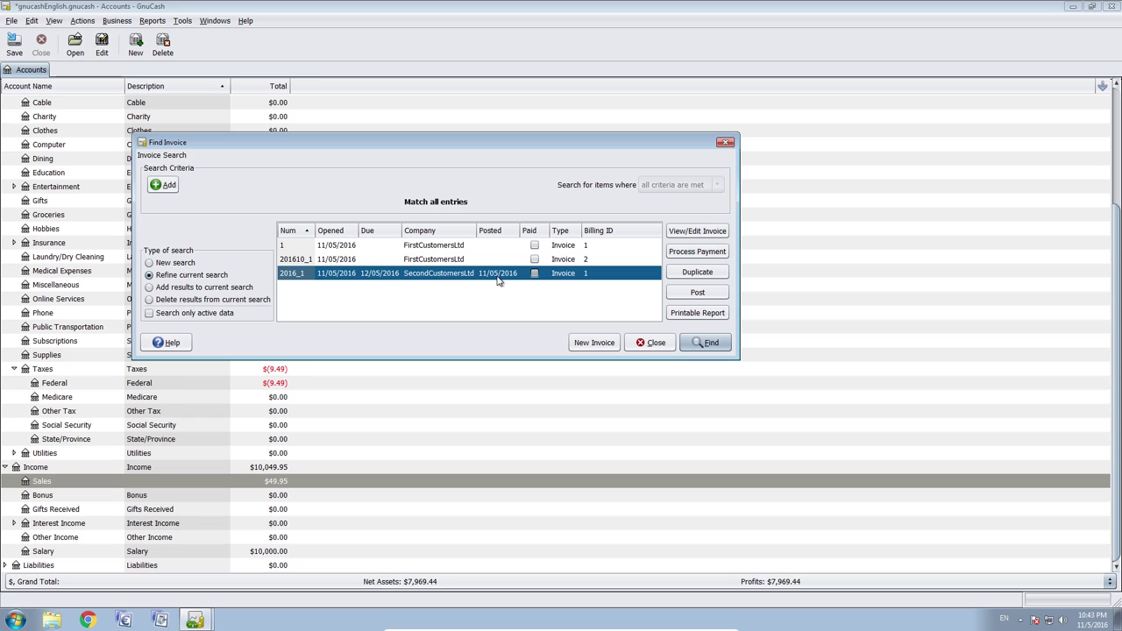
click(714, 231)
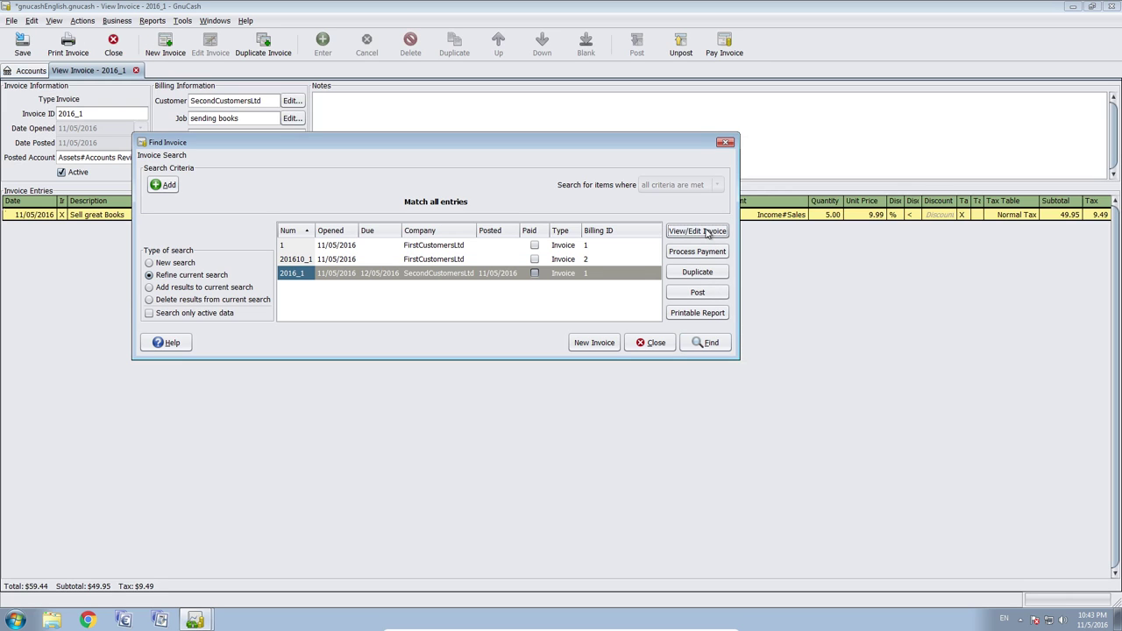
click(726, 142)
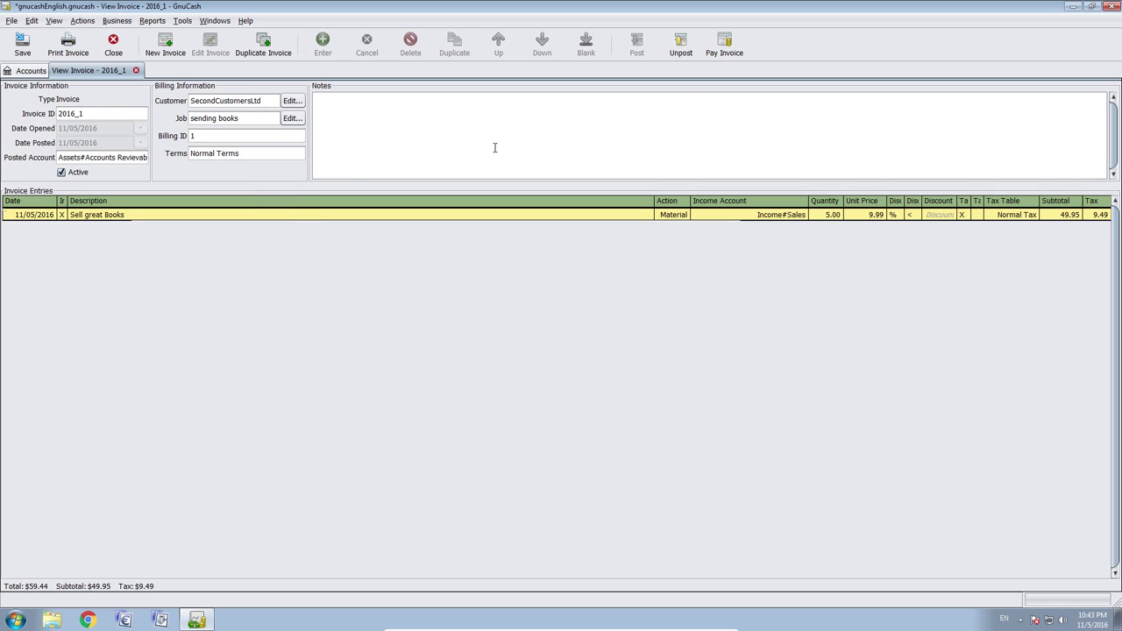
- Start a payment for invoice 2016_1 and review its customer, selected document and proposed payment amount
click(724, 46)
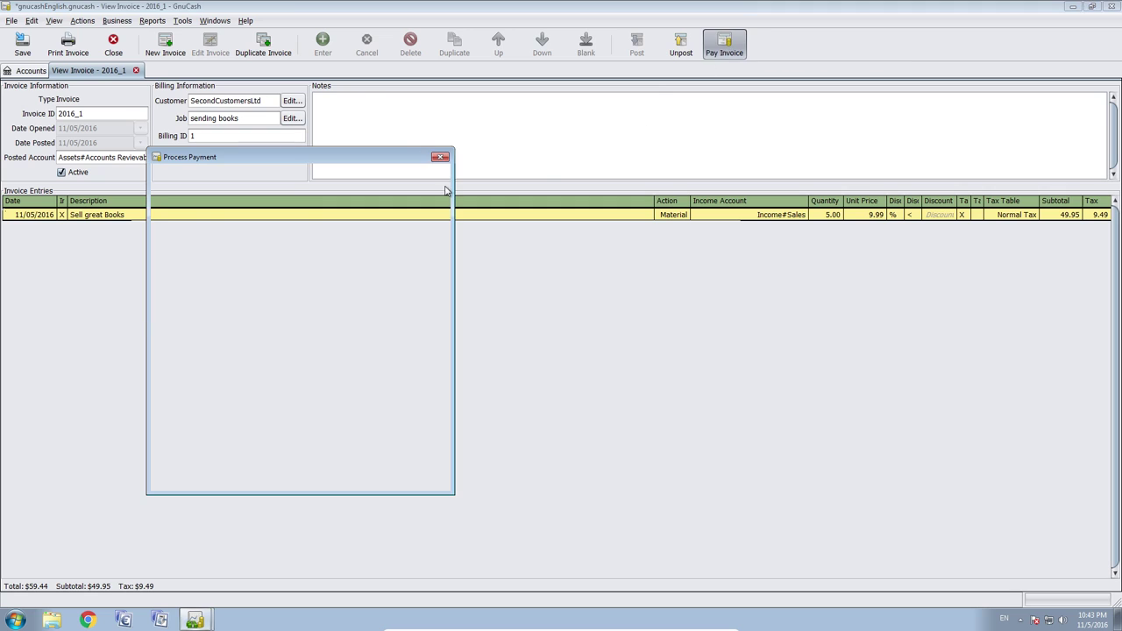
drag(343, 160, 395, 151)
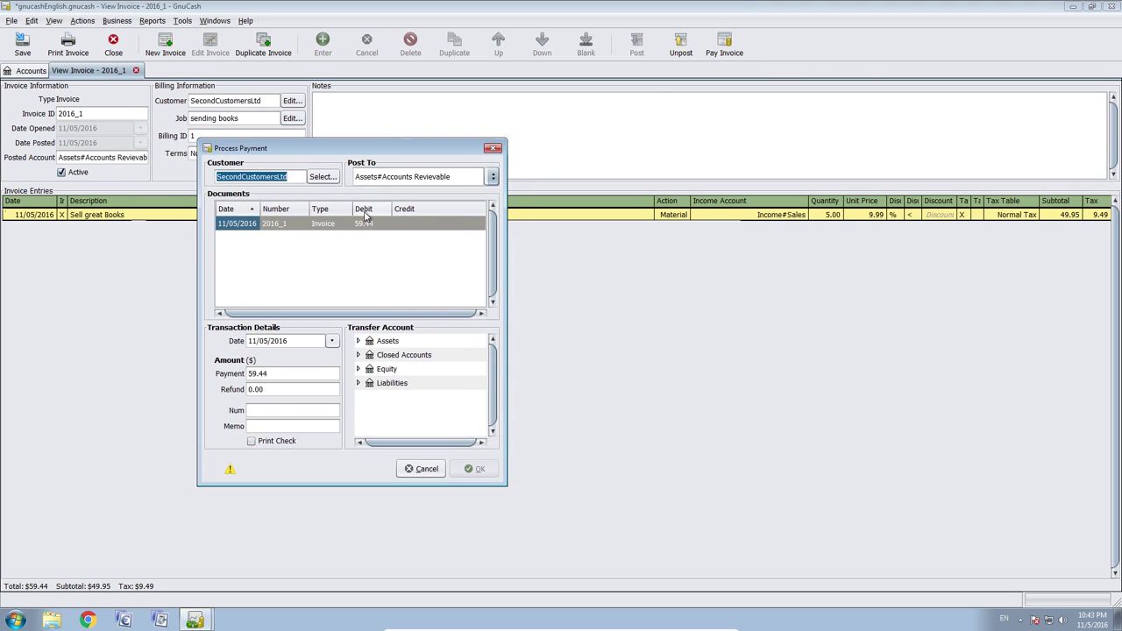
click(300, 177)
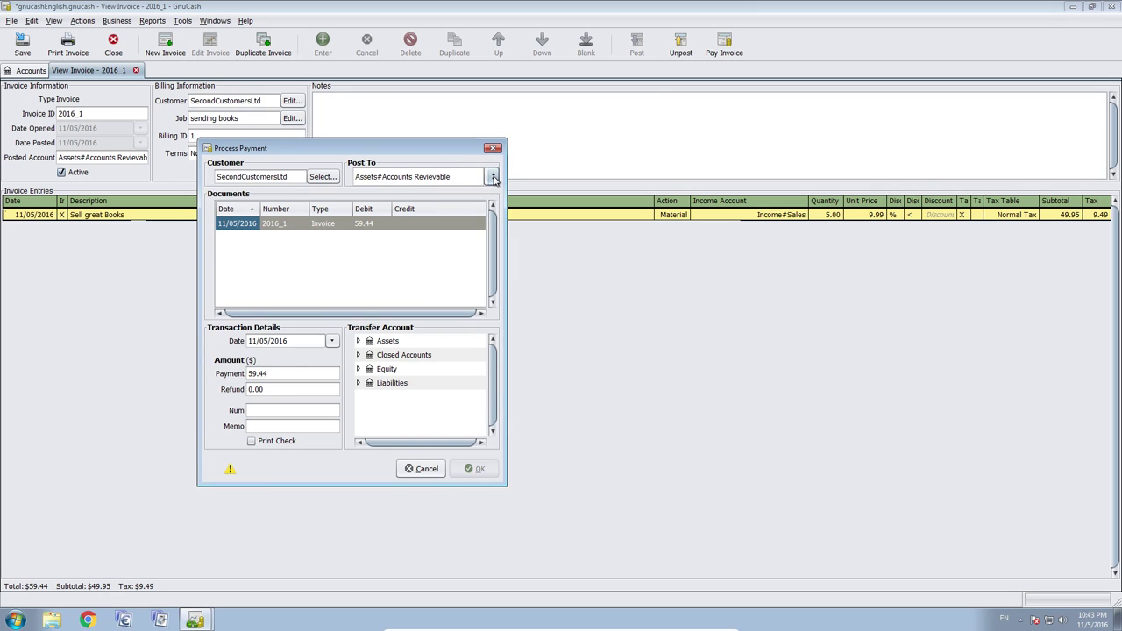
double_click(272, 176)
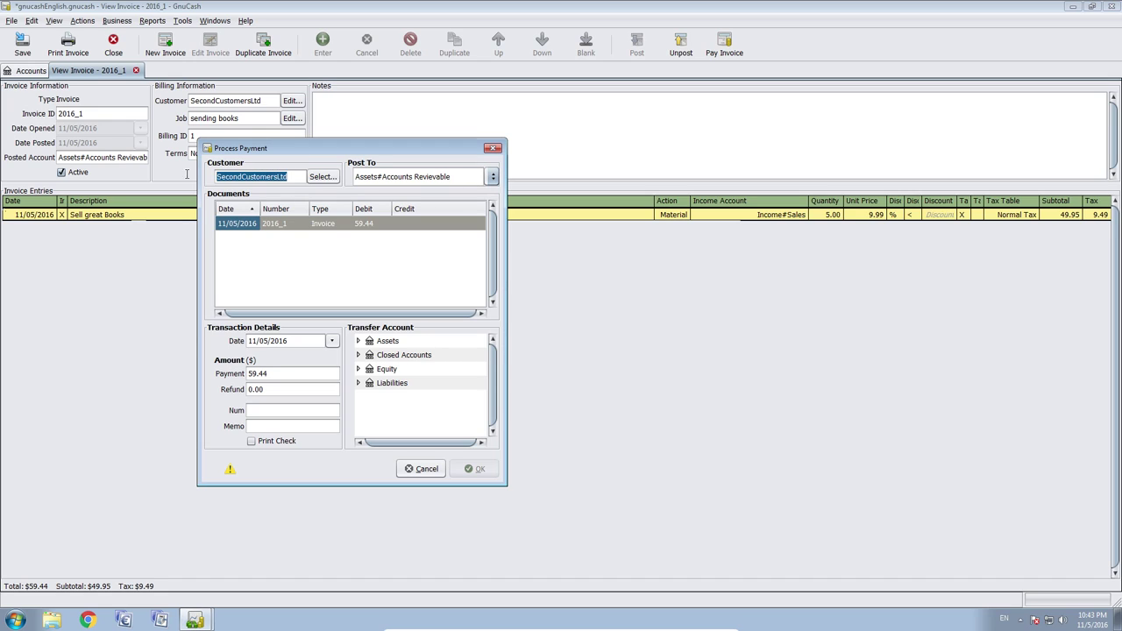
click(294, 175)
click(360, 224)
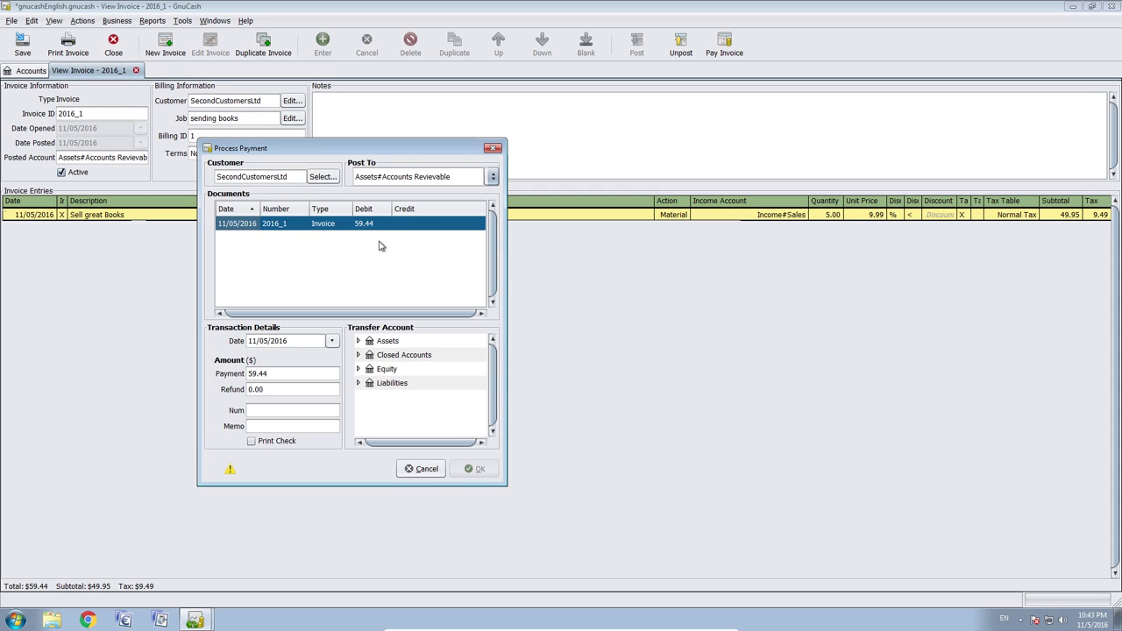
click(283, 376)
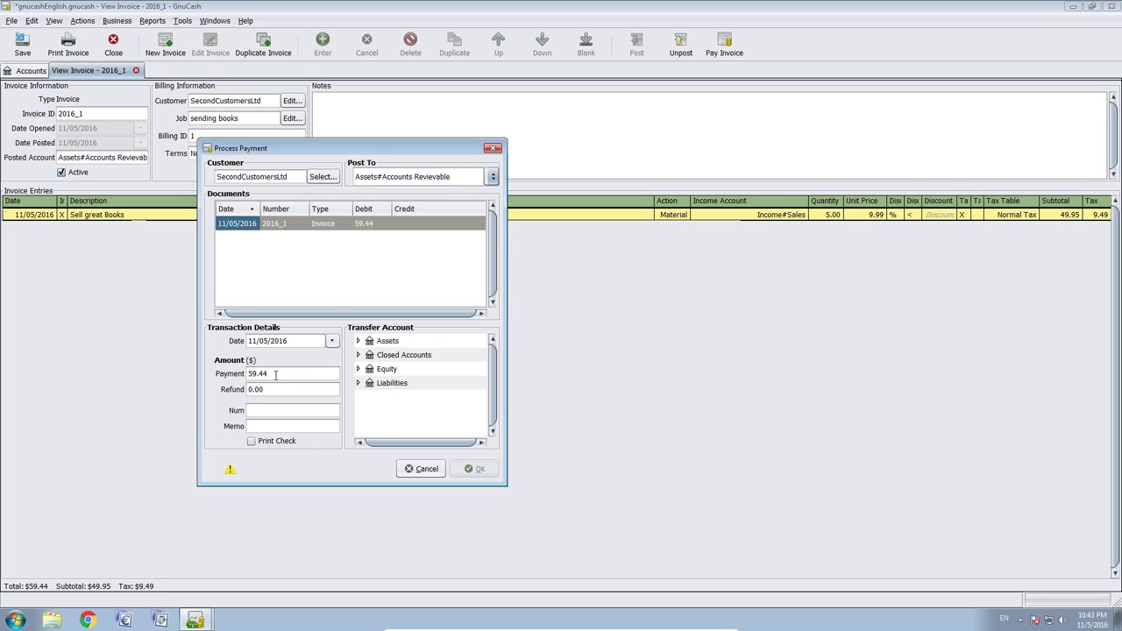
double_click(276, 374)
click(276, 374)
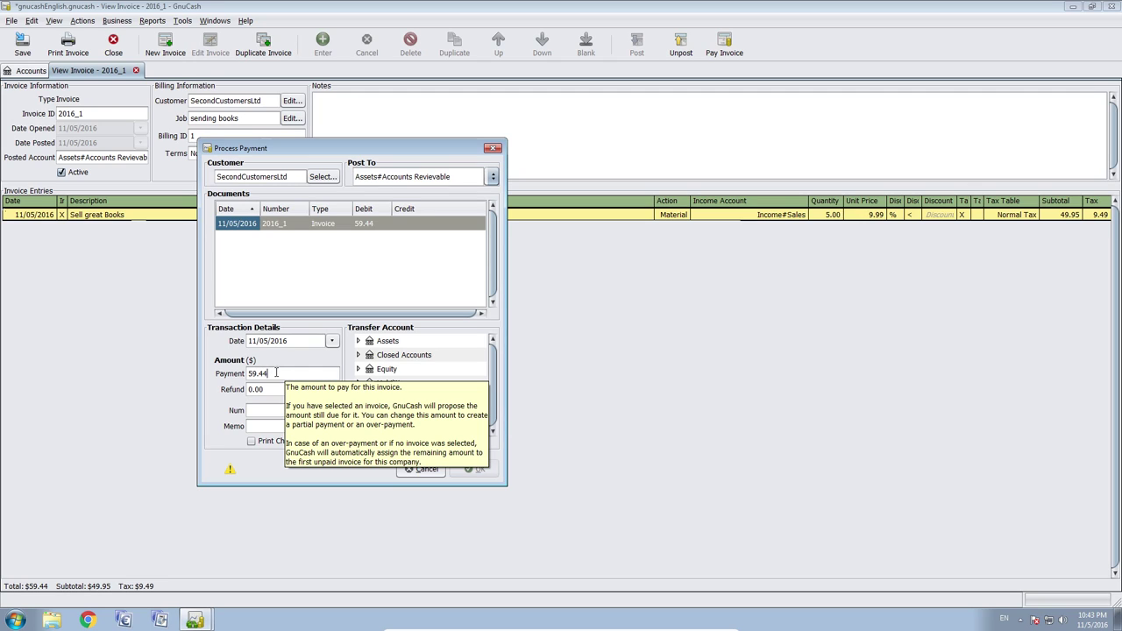
double_click(275, 373)
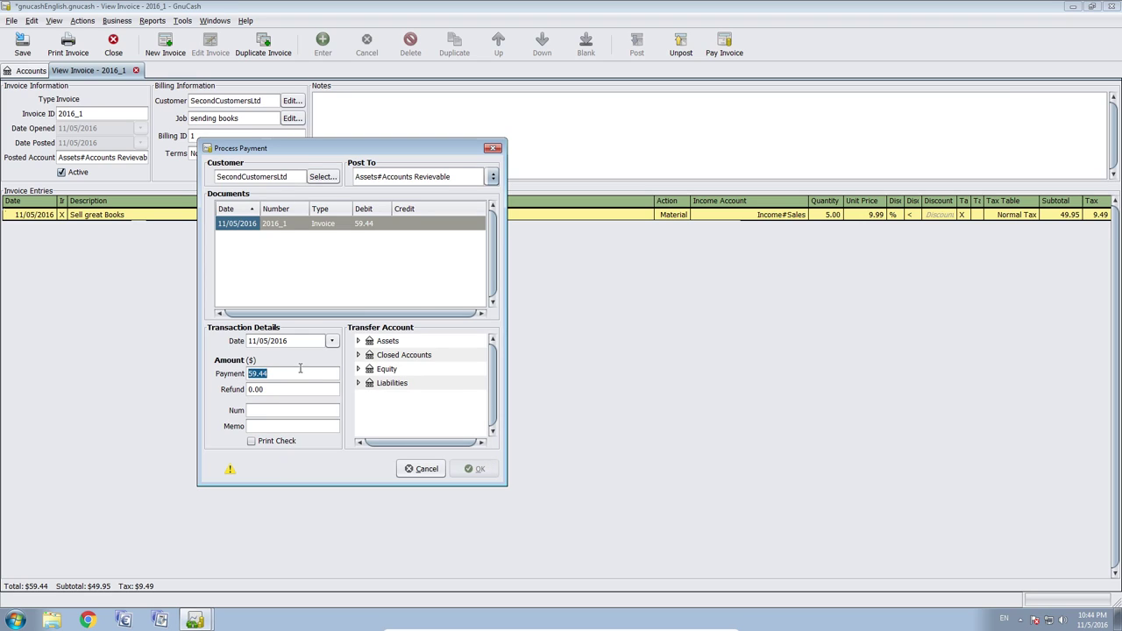
click(300, 372)
- Choose New Checking Account under Current Assets as the payment's transfer account and process the payment
click(360, 342)
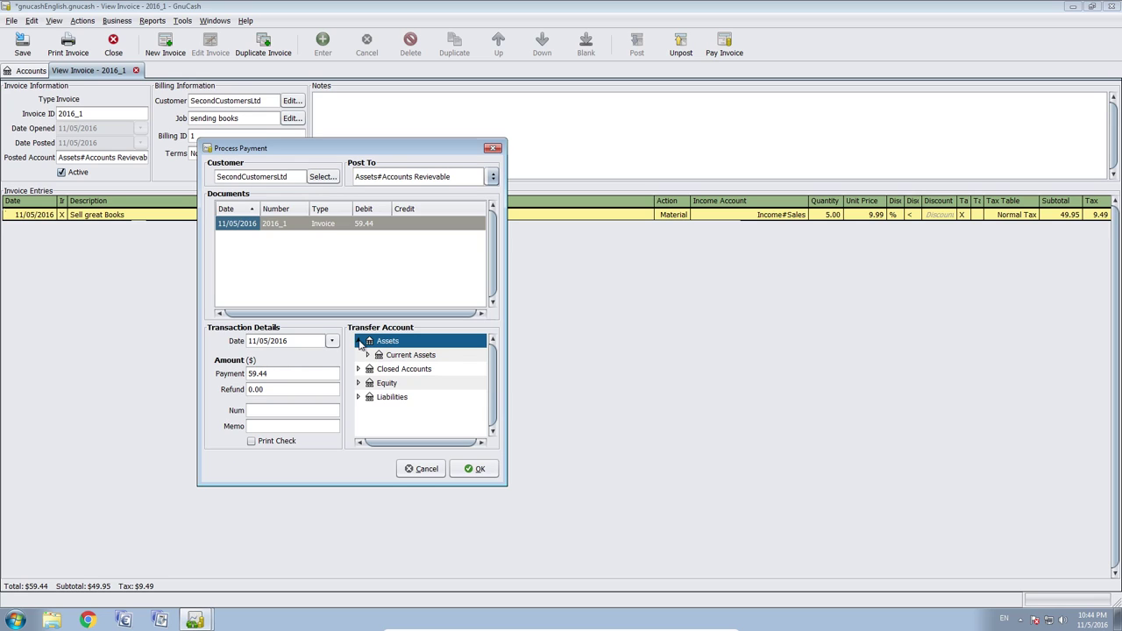
click(369, 355)
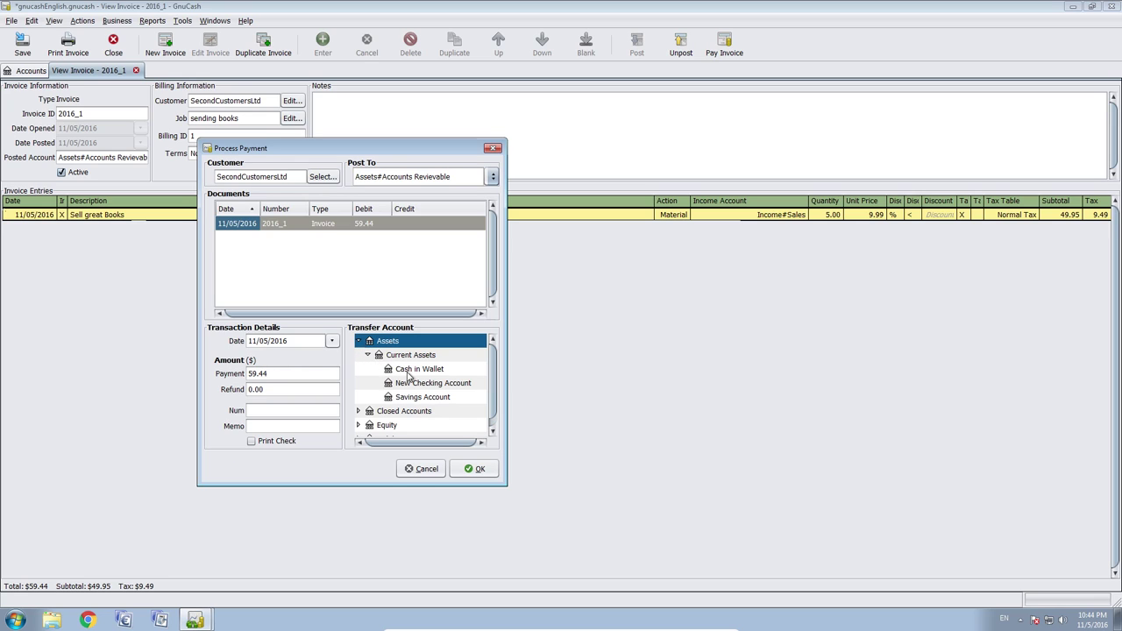
click(443, 386)
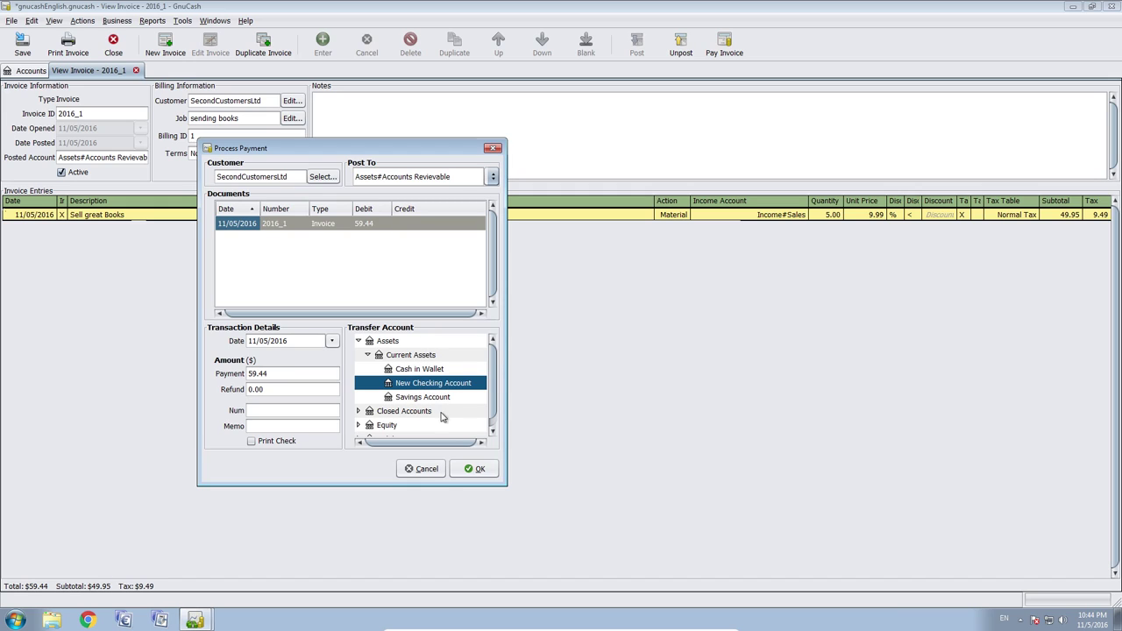
click(480, 470)
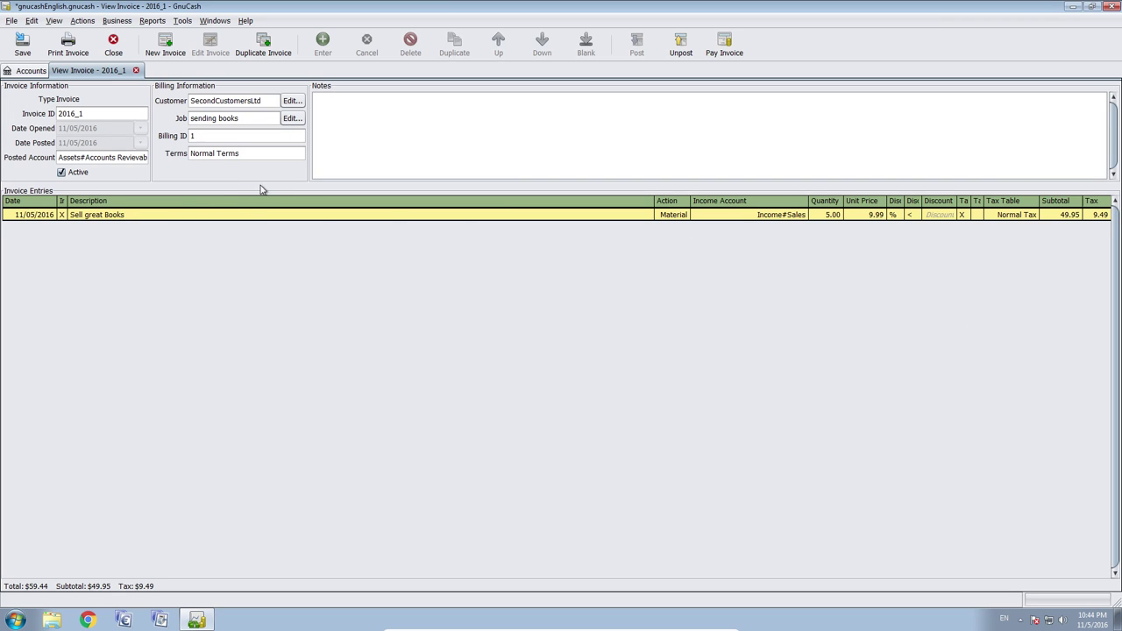
- Open the Accounts Revievable register from the account list to check the payment's booking against the invoice
click(25, 71)
scroll(96, 156, up, 3)
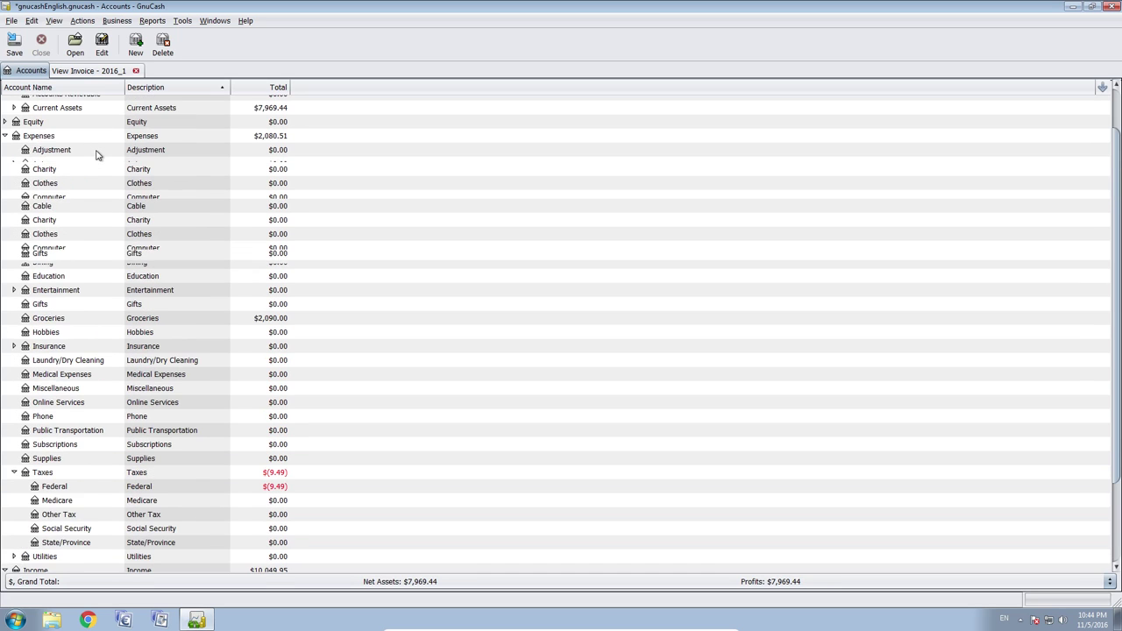
scroll(97, 155, up, 2)
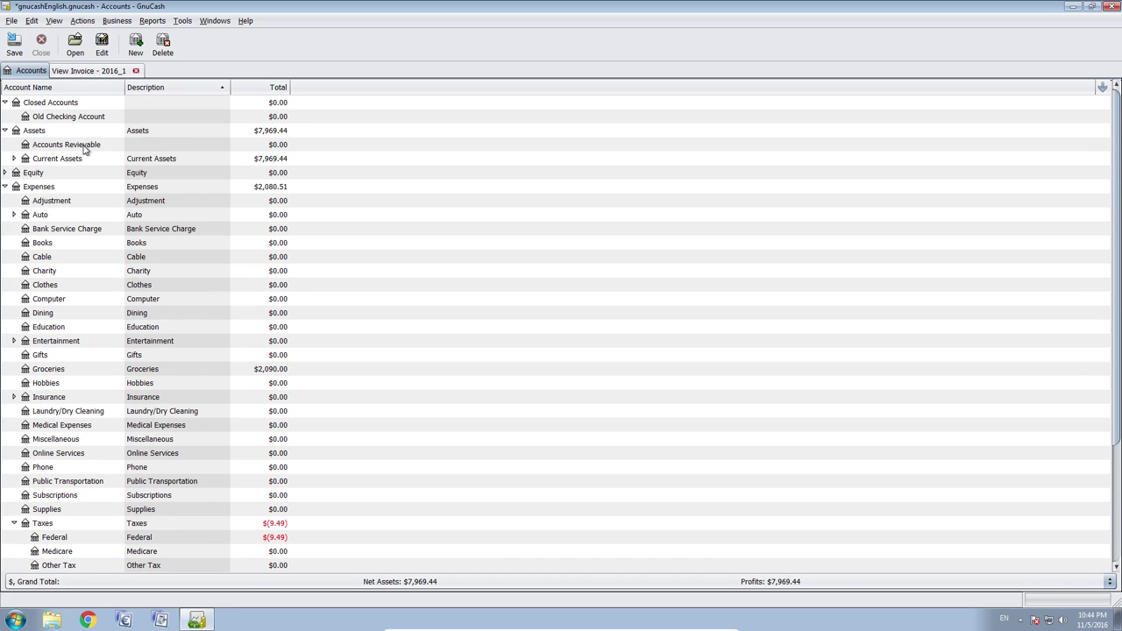
double_click(84, 150)
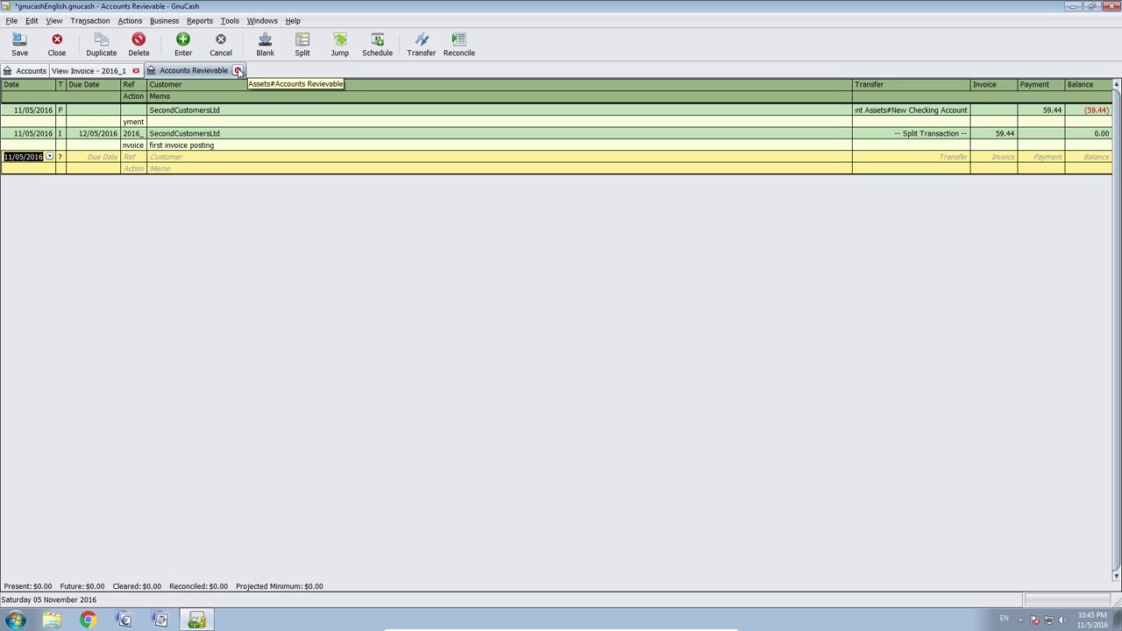
- Generate the printable version of invoice 2016_1 and review its customer address, item line and amount due
click(114, 71)
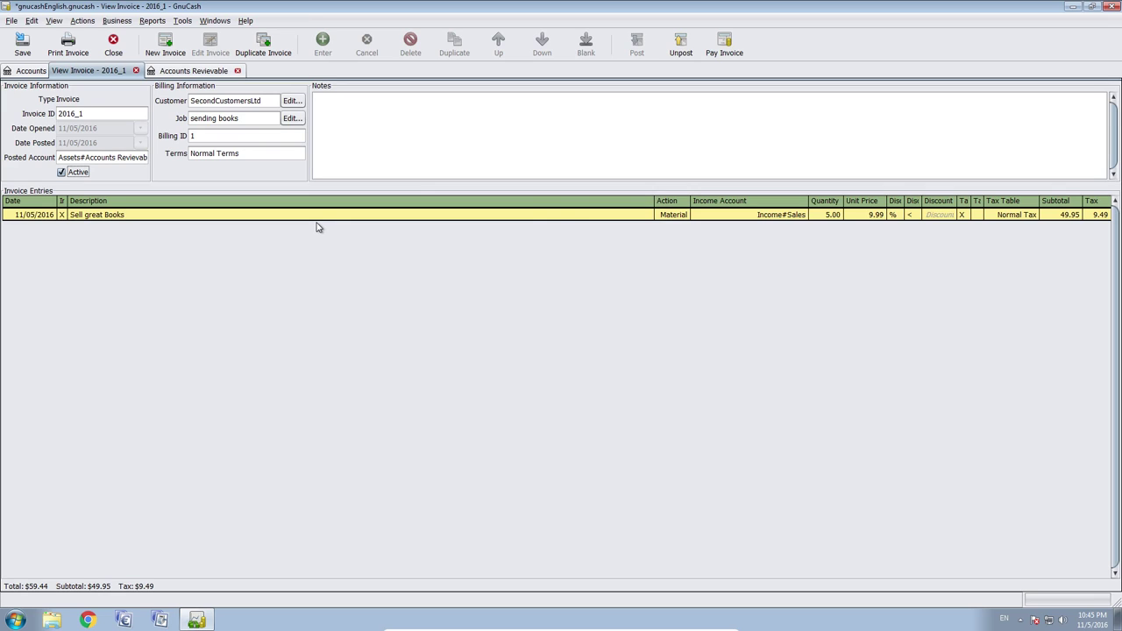
click(68, 42)
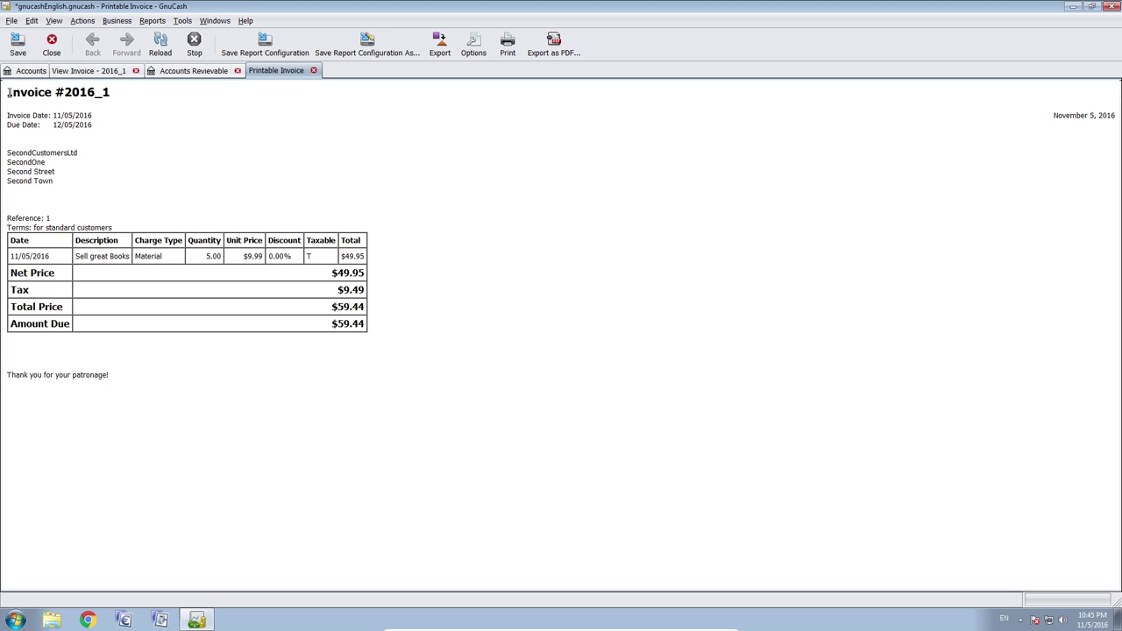
drag(8, 92, 82, 188)
click(87, 192)
drag(80, 256, 147, 260)
click(192, 264)
double_click(364, 323)
click(404, 339)
- Export the printable invoice to the Desktop as Invoice-2016_1-11_05_2016.pdf and open the exported file
click(562, 44)
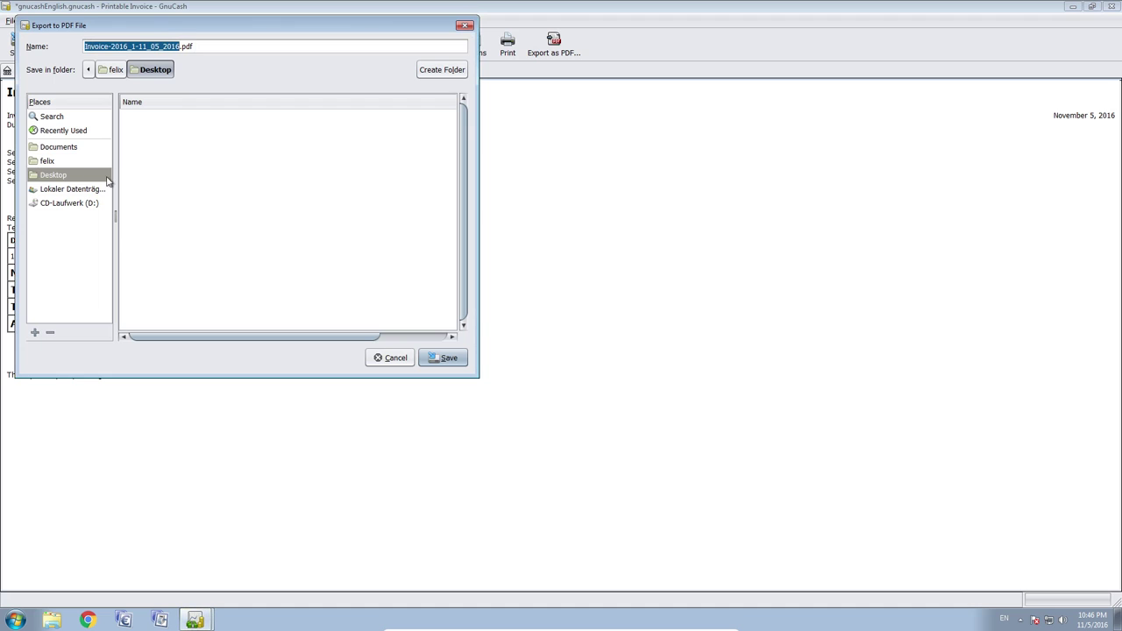
click(74, 178)
click(182, 46)
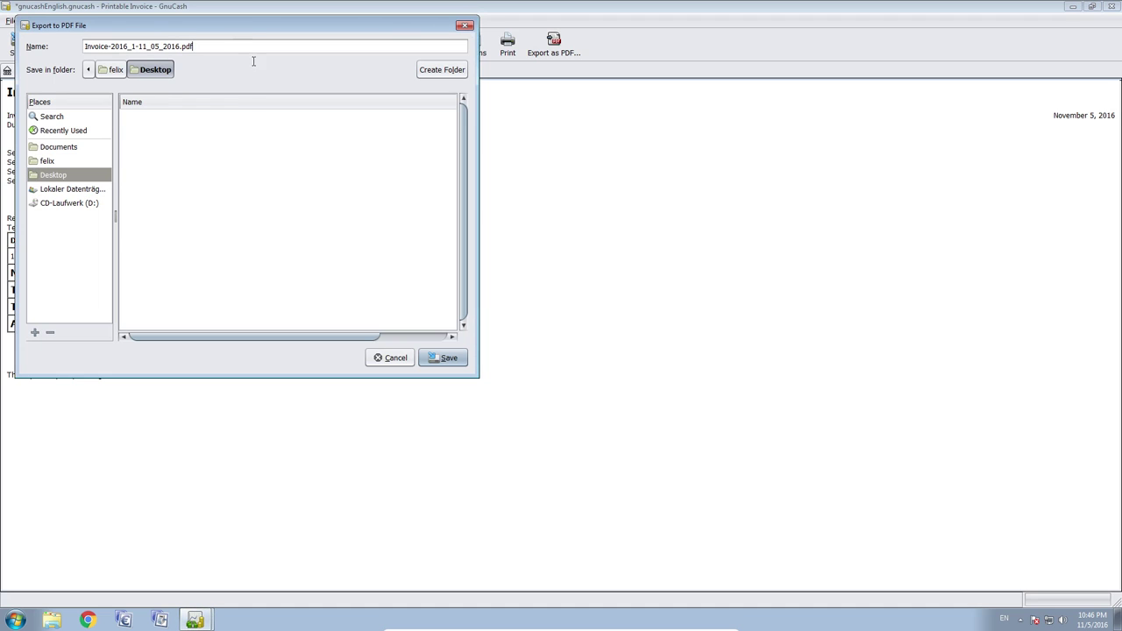
click(420, 359)
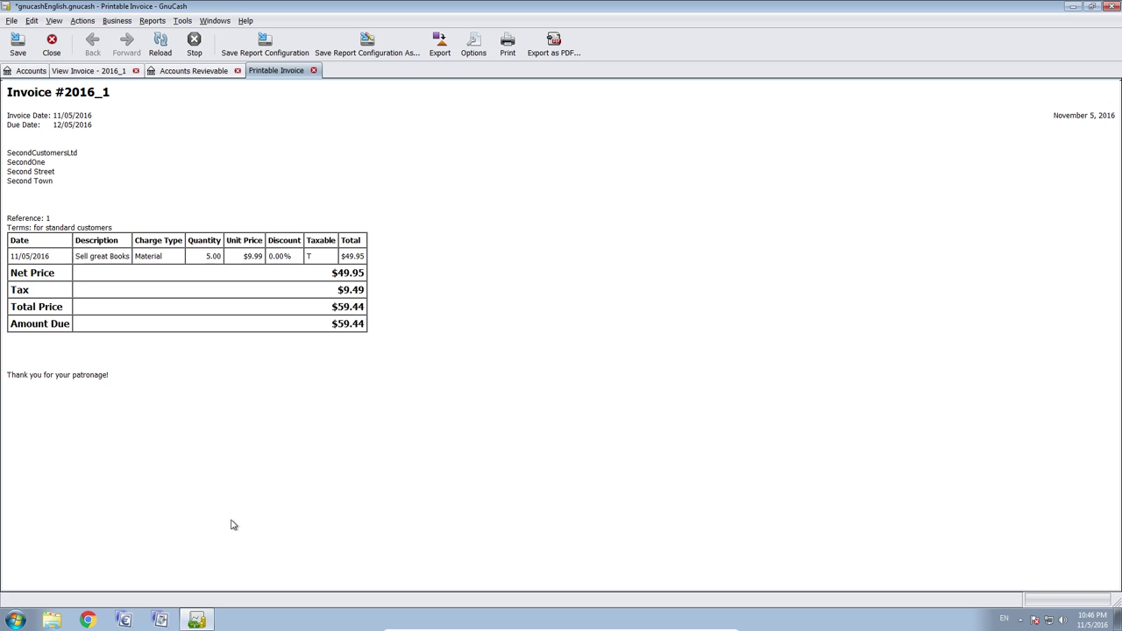
click(197, 620)
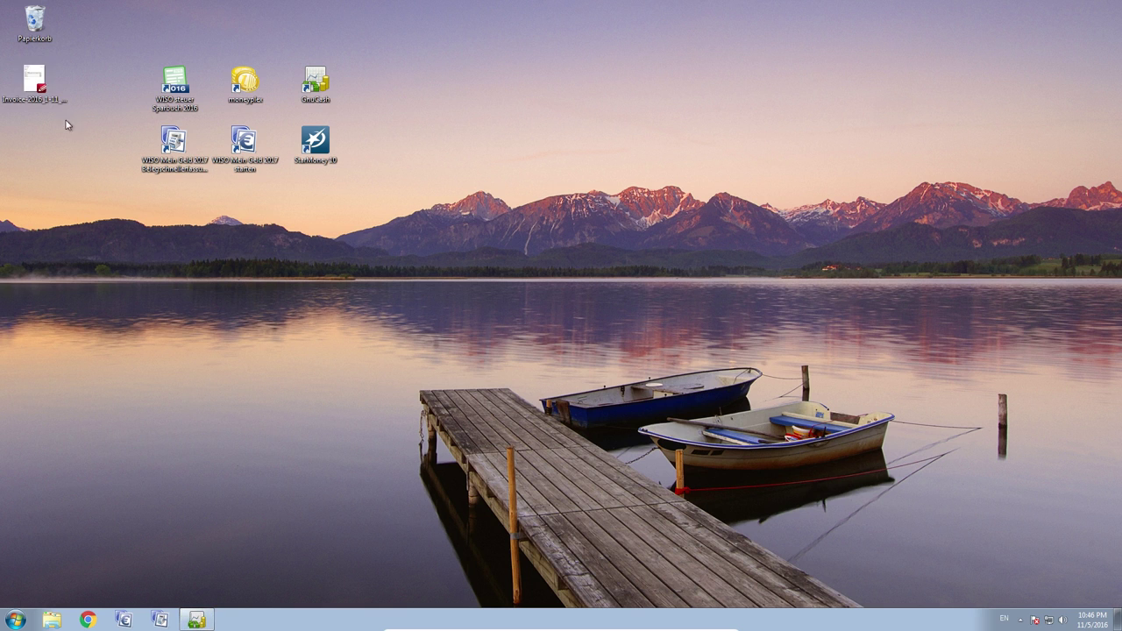
double_click(35, 83)
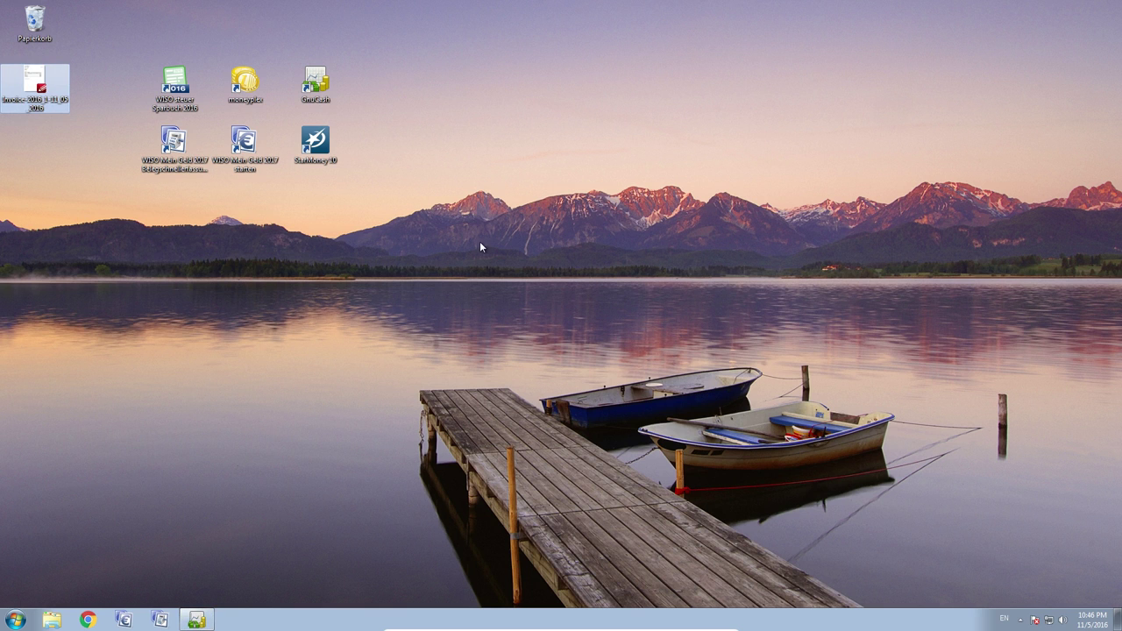